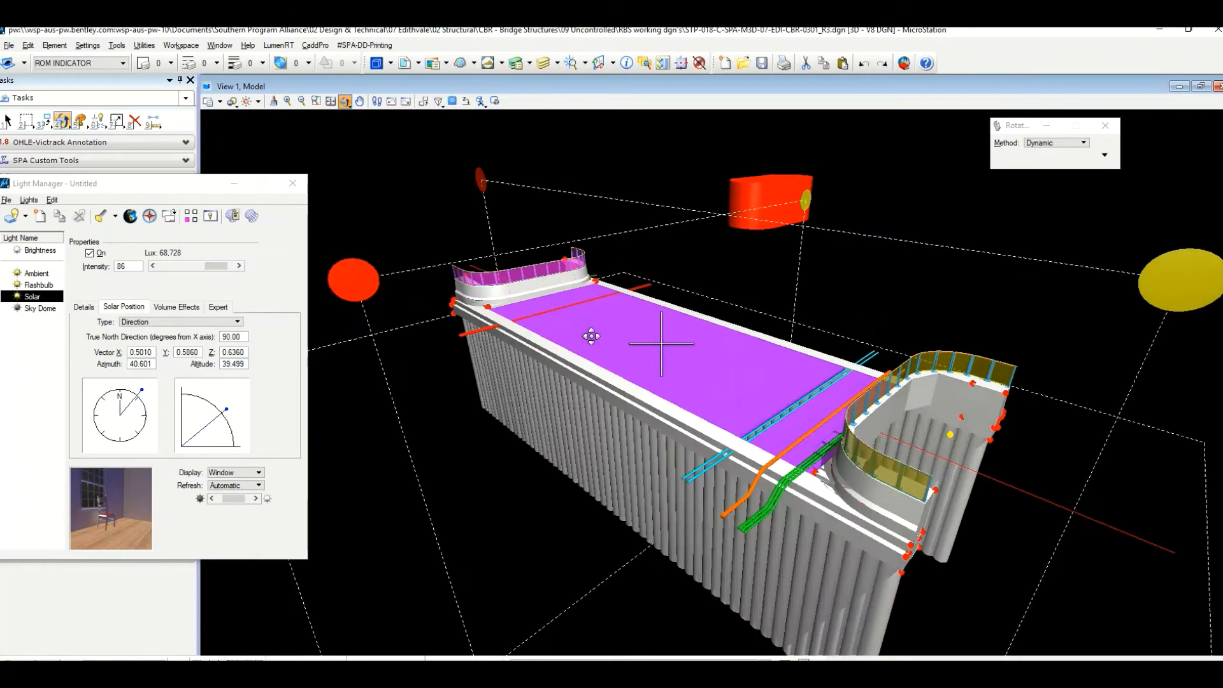
- Turn off Default Lighting in the view attributes of View 1 so the bridge is lit by the solar light
left_click_drag(851, 370, 584, 364)
left_click_drag(891, 423, 821, 419)
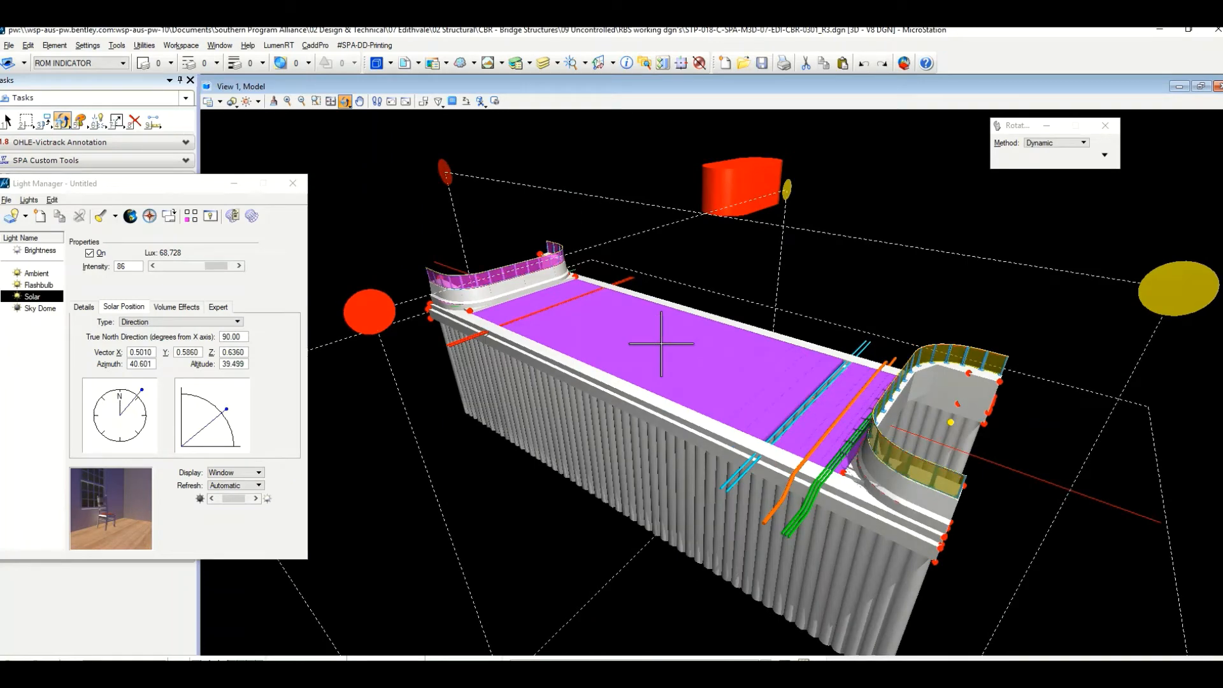
key("ctrl+b")
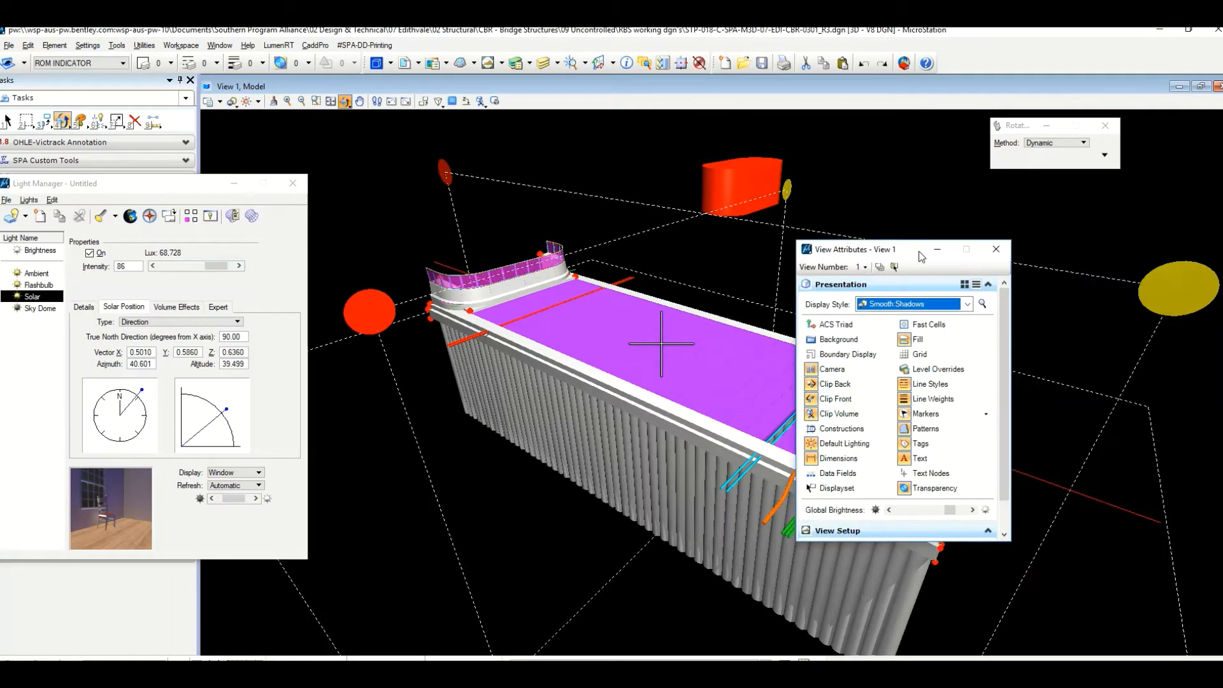
left_click(839, 445)
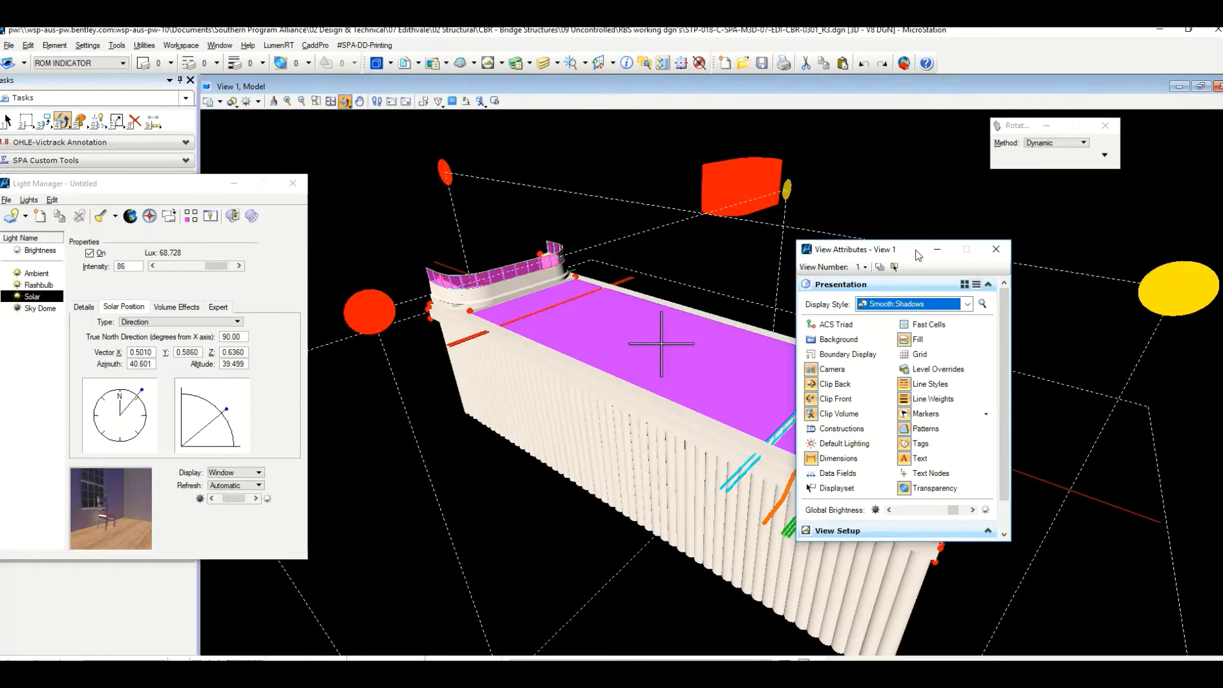
left_click_drag(917, 255, 1133, 184)
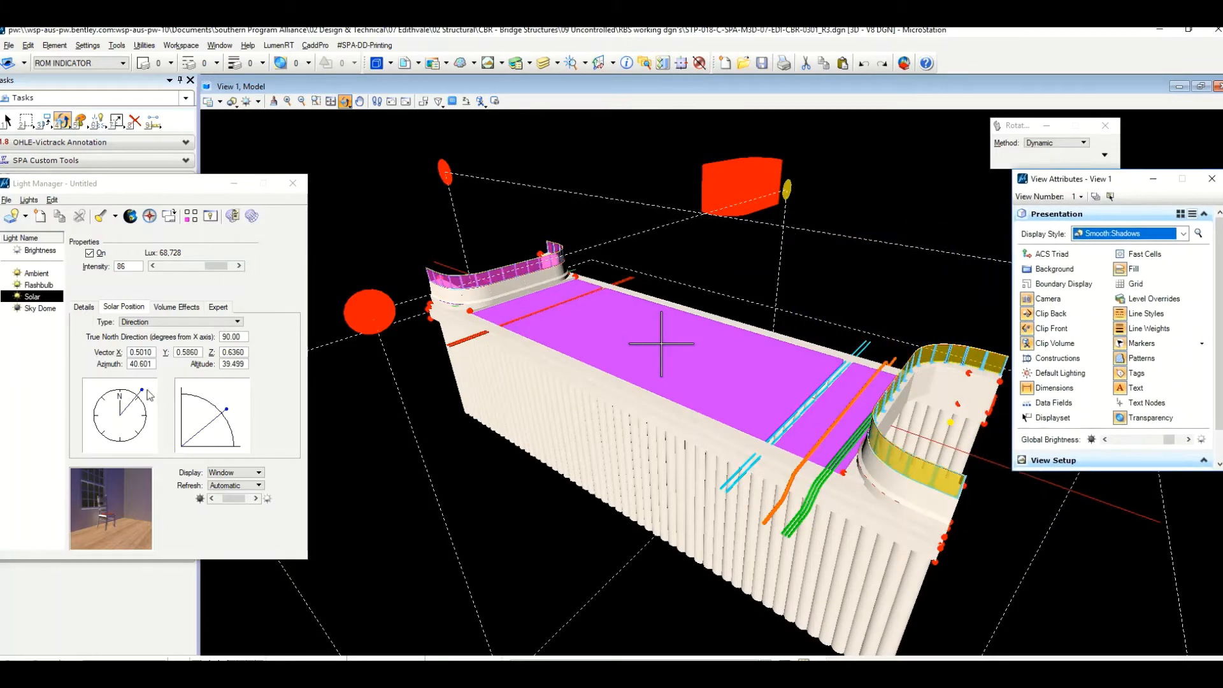
- Redirect the solar light to an azimuth of about 92.6 and an altitude of about 20.6
left_click_drag(149, 395, 102, 392)
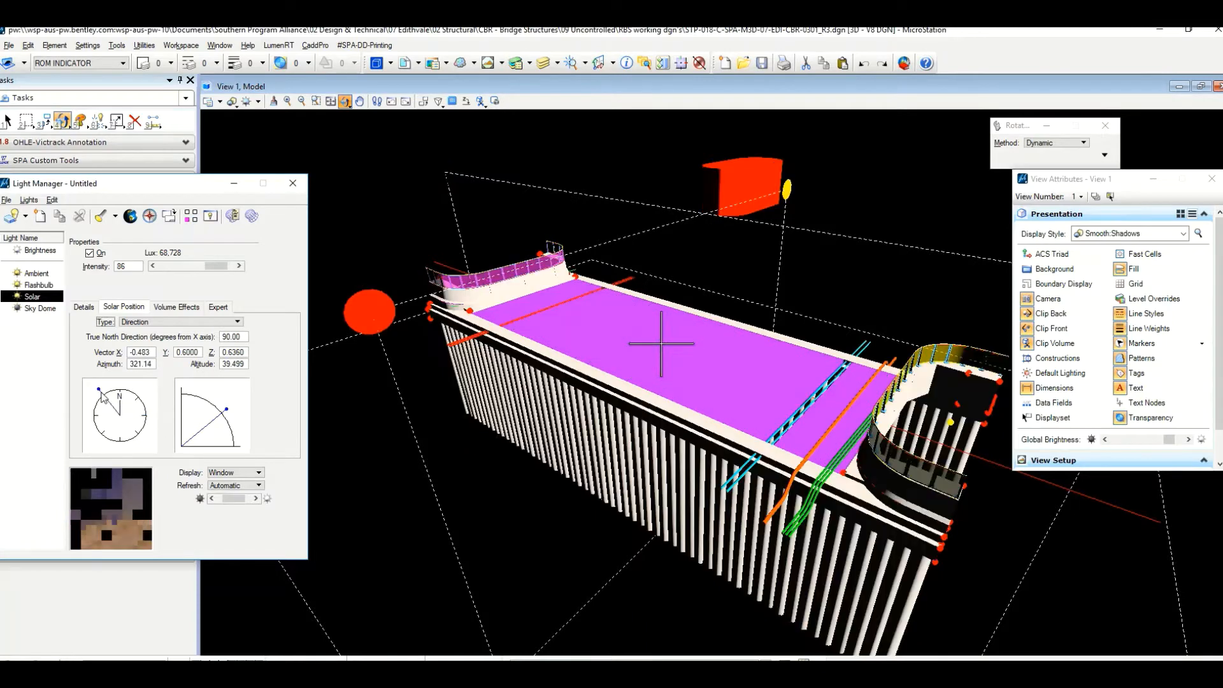
left_click_drag(232, 418, 237, 426)
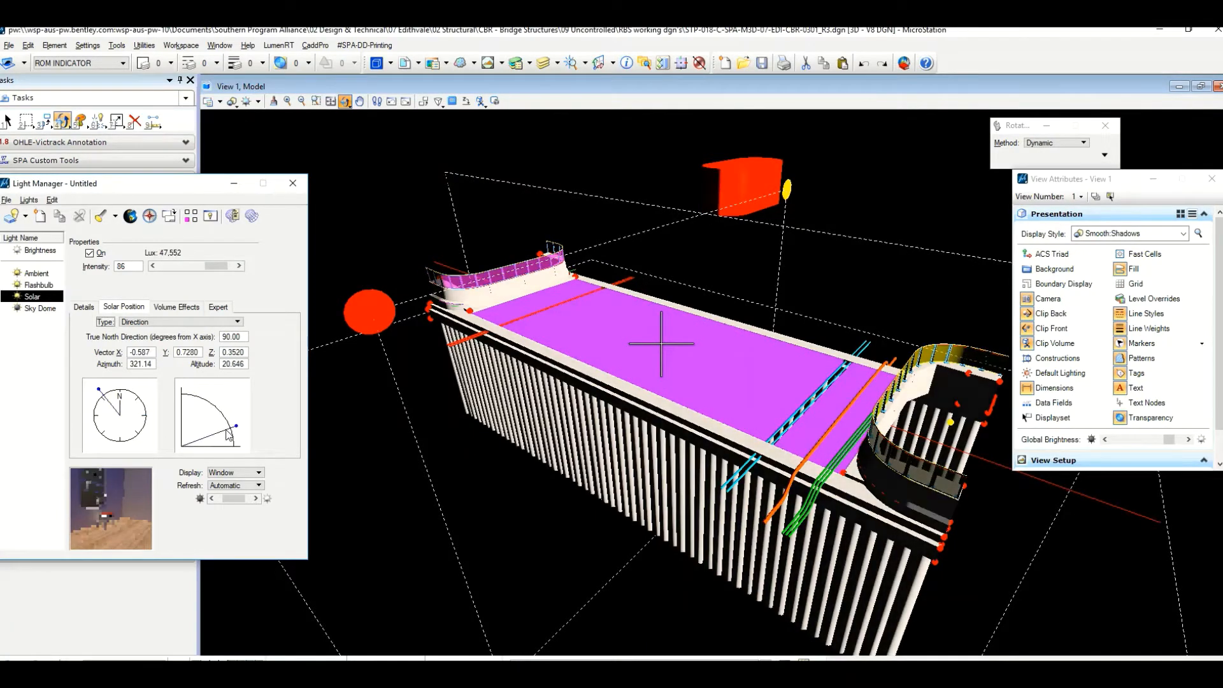
left_click_drag(105, 405, 156, 417)
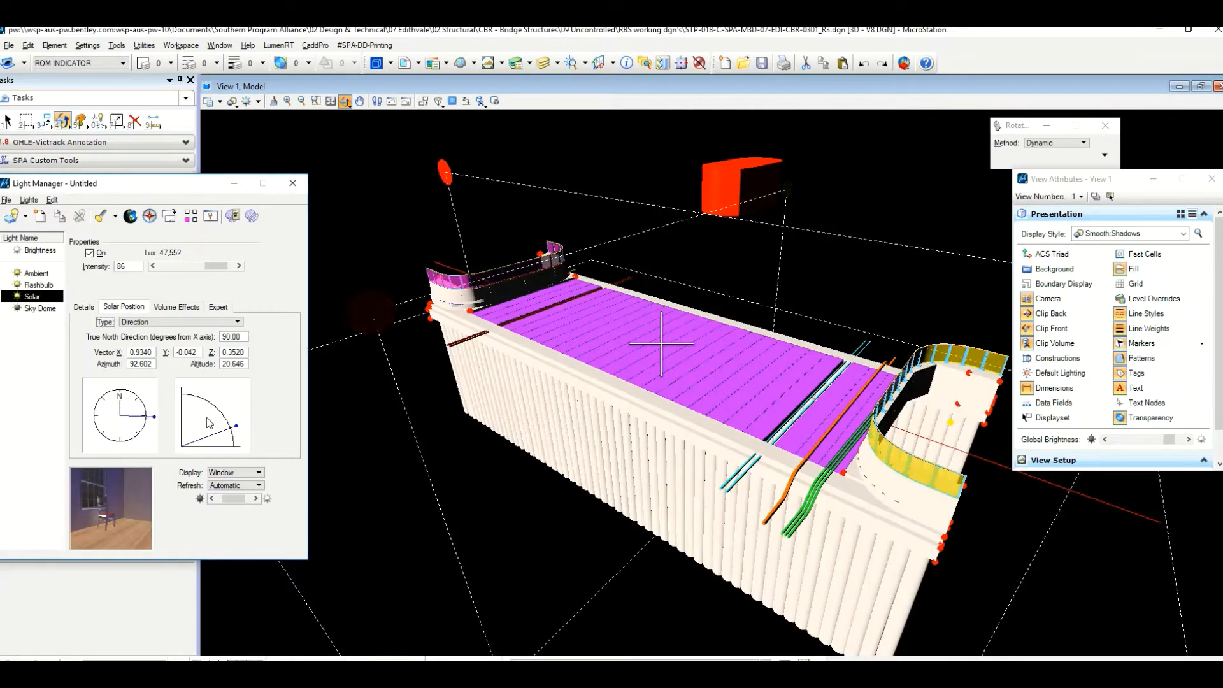
- Set the solar light's direction to an azimuth of about 183.4 and an altitude of about 33.2
left_click(663, 343)
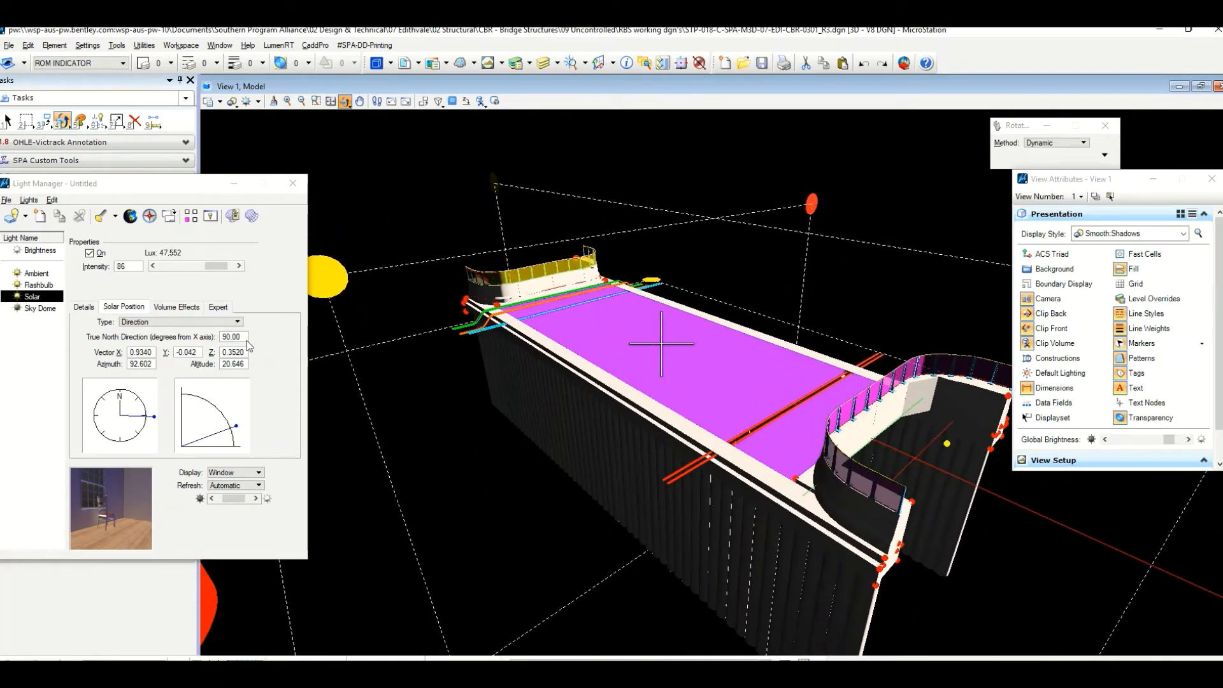
left_click_drag(243, 430, 235, 416)
left_click_drag(118, 416, 123, 446)
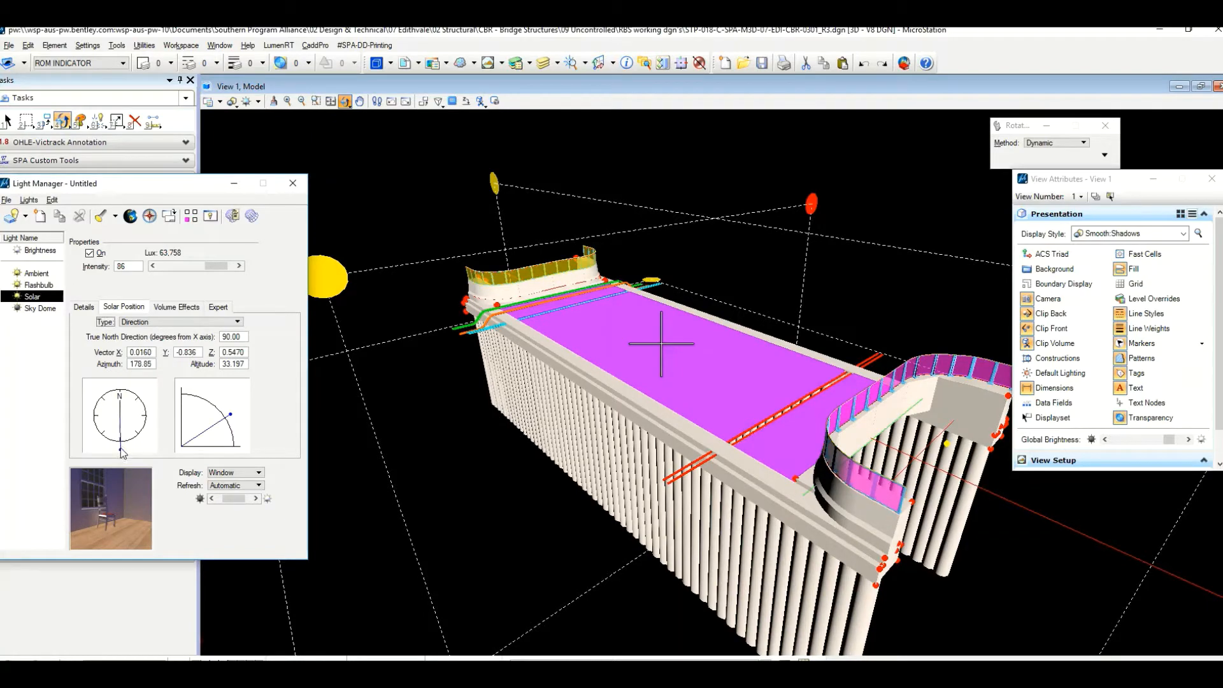
left_click_drag(123, 453, 120, 453)
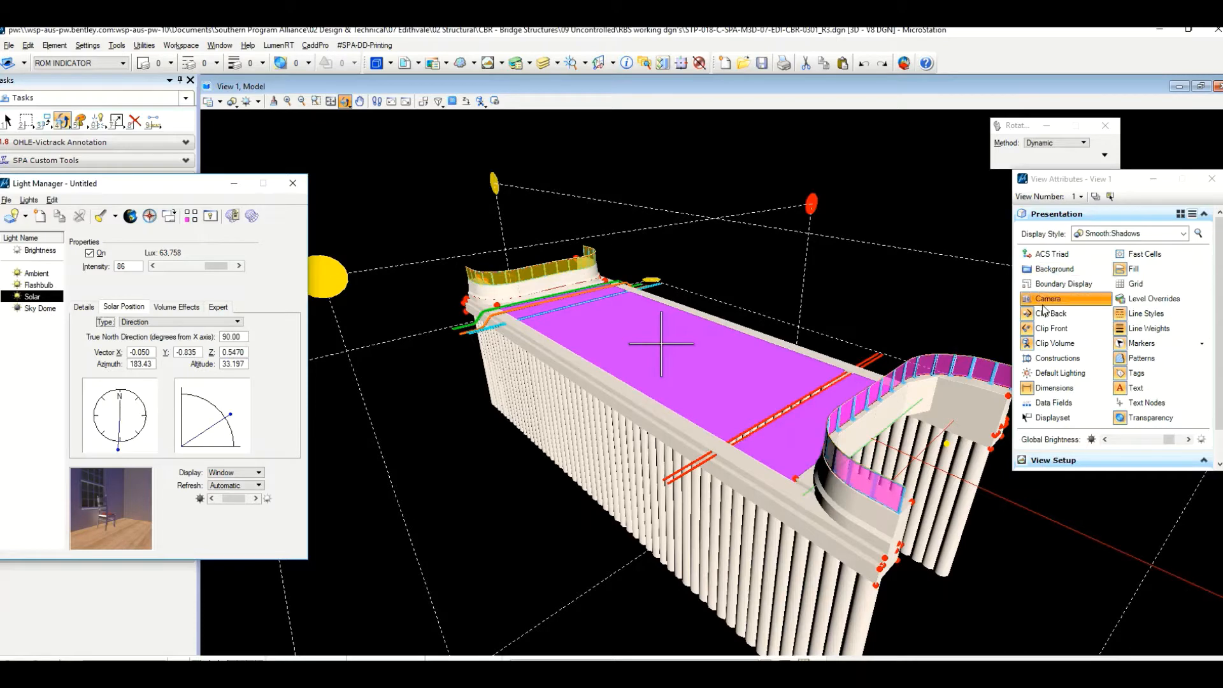
- Toggle Default Lighting on and off to compare the bridge's shading with and without it
left_click(1045, 374)
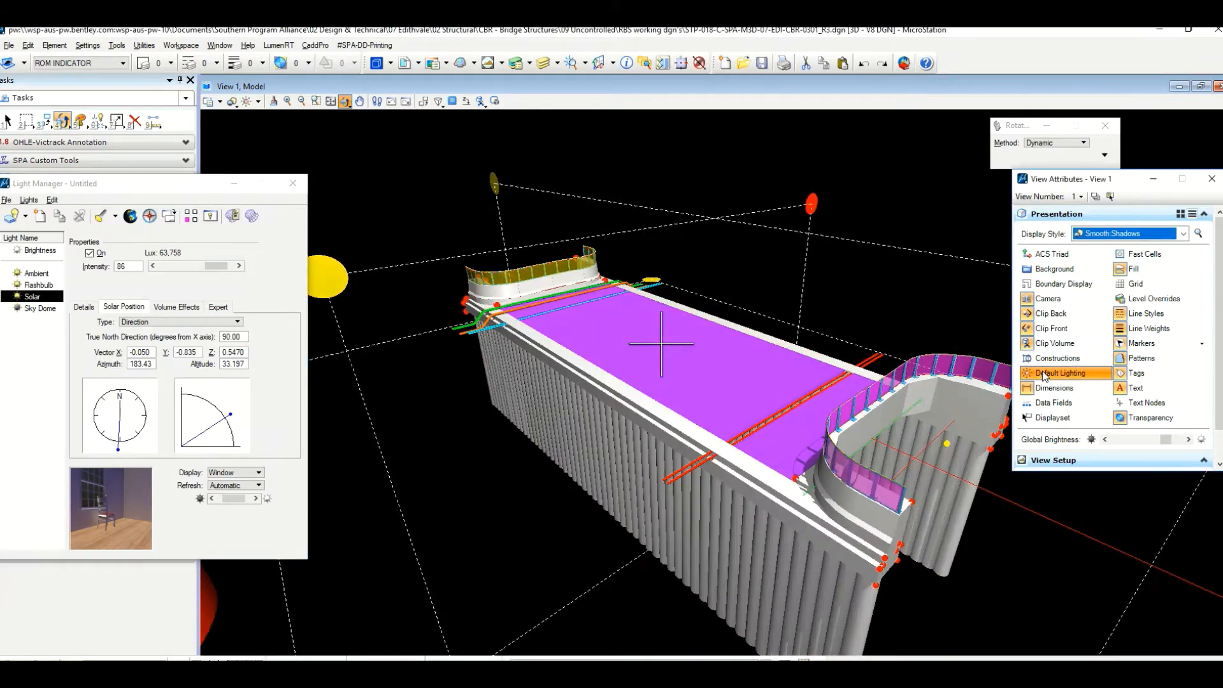
left_click(1045, 376)
left_click(1045, 376)
left_click(1045, 376)
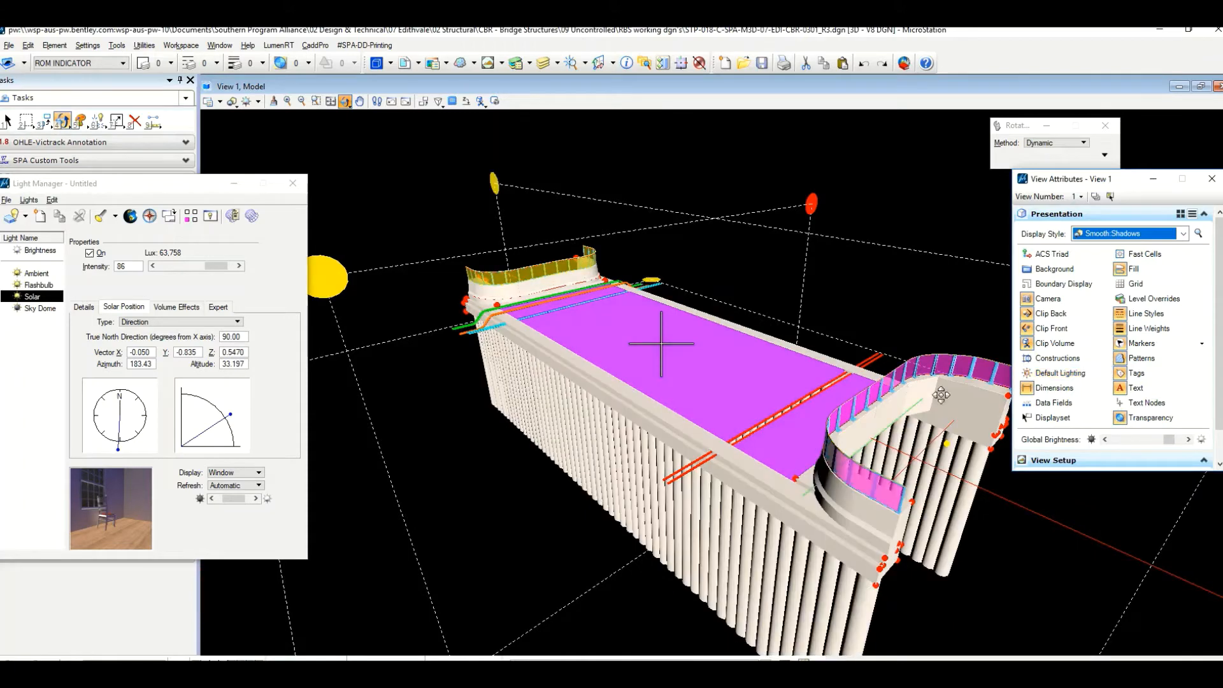
scroll(832, 402, "down", 3)
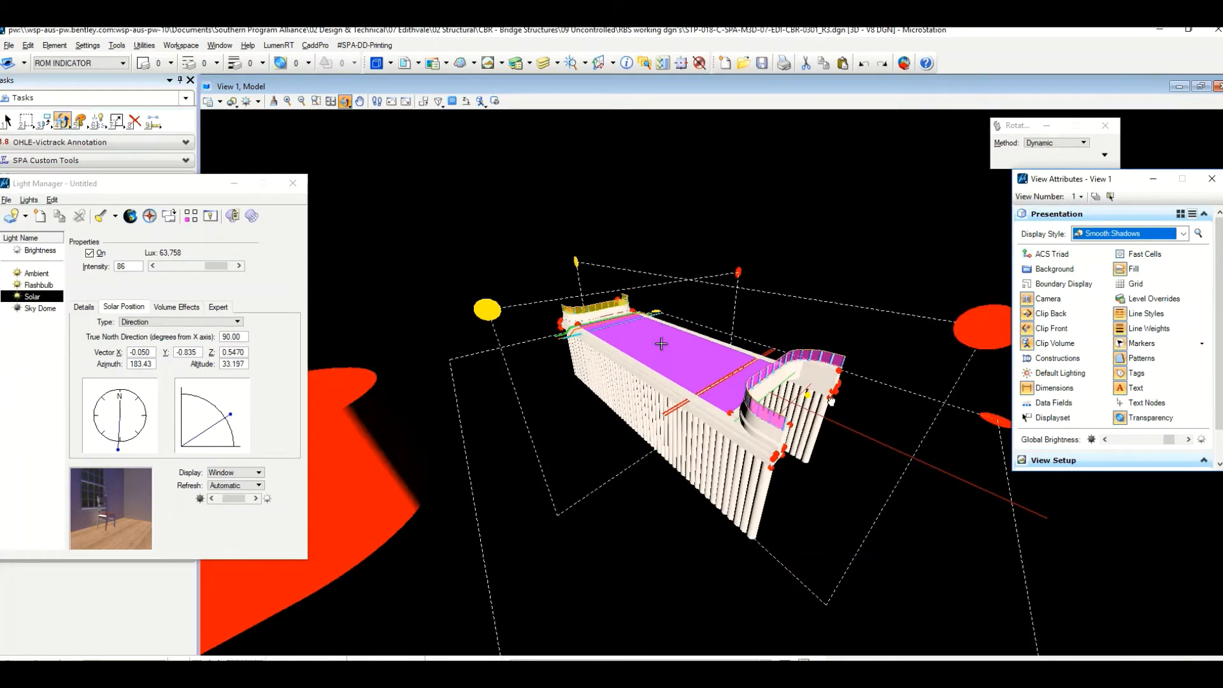
scroll(831, 400, "up", 3)
scroll(645, 387, "up", 3)
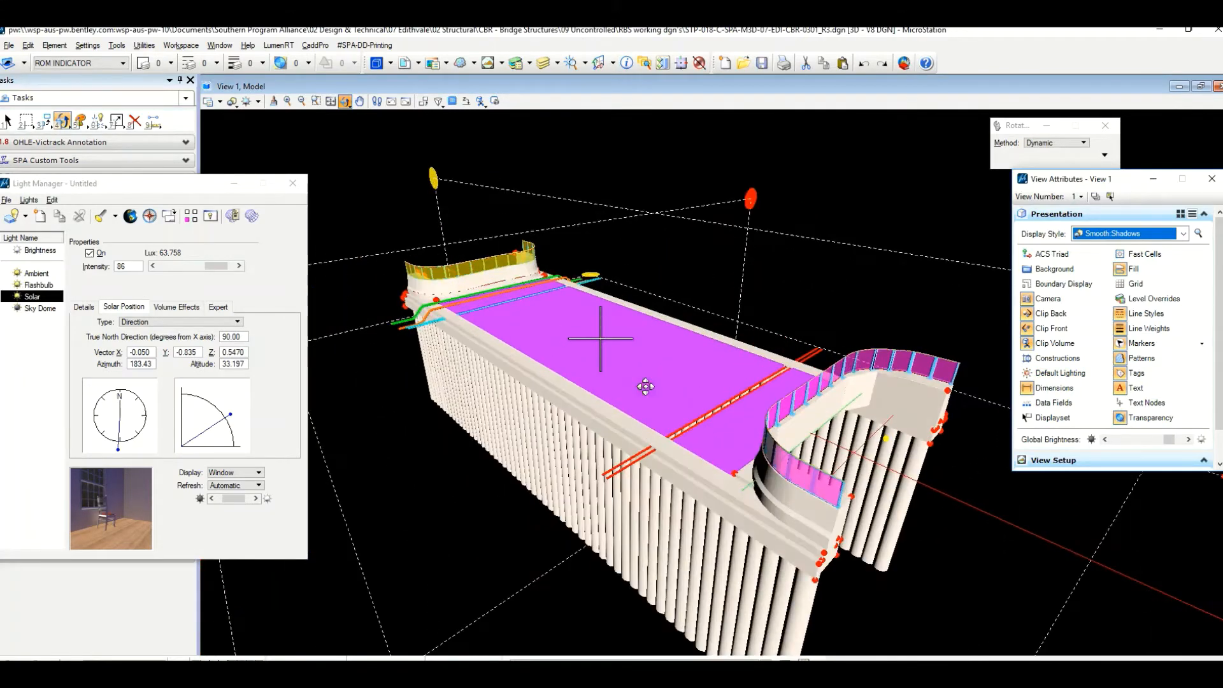
scroll(645, 387, "up", 4)
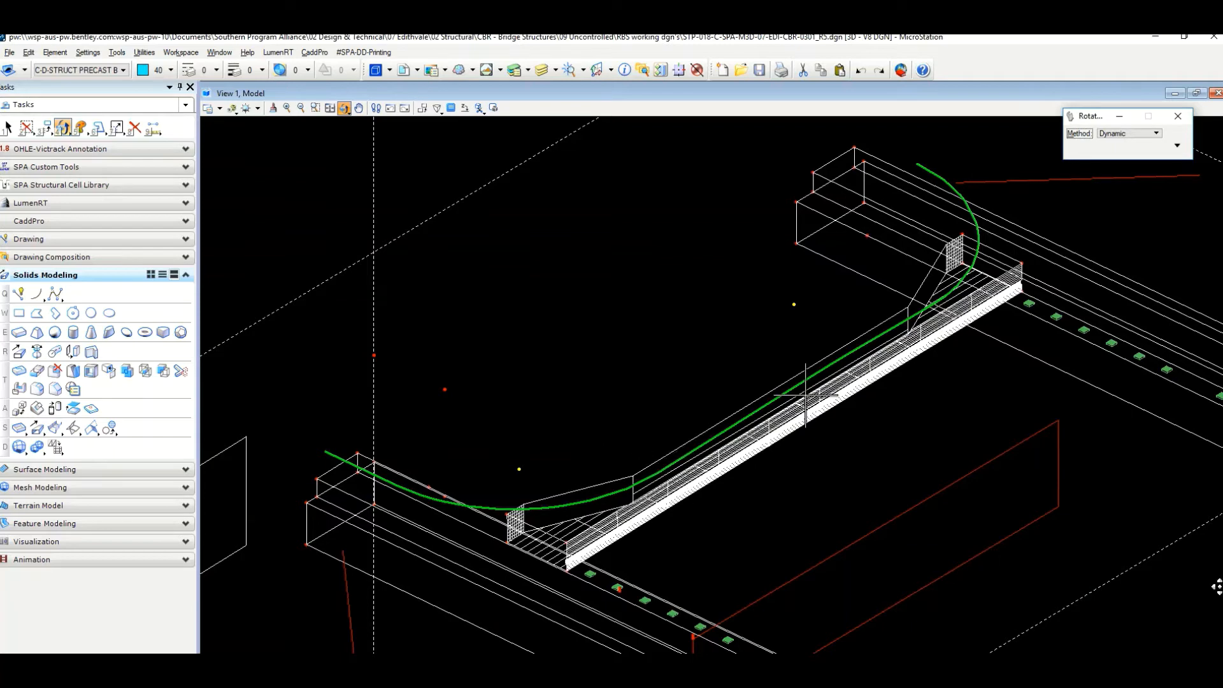
- Apply the saved view "rom right" and set the active depth on the upper edge of the red rectangle
left_click(721, 475)
scroll(634, 411, "up", 3)
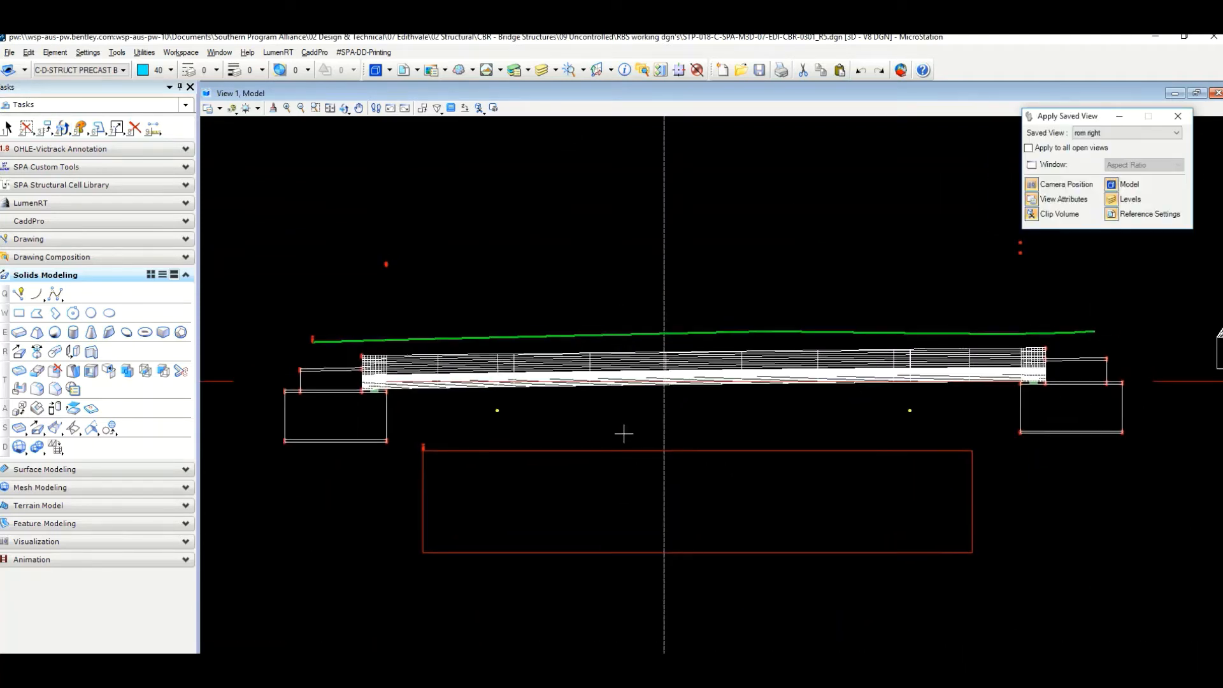
middle_click_drag(622, 431, 623, 450)
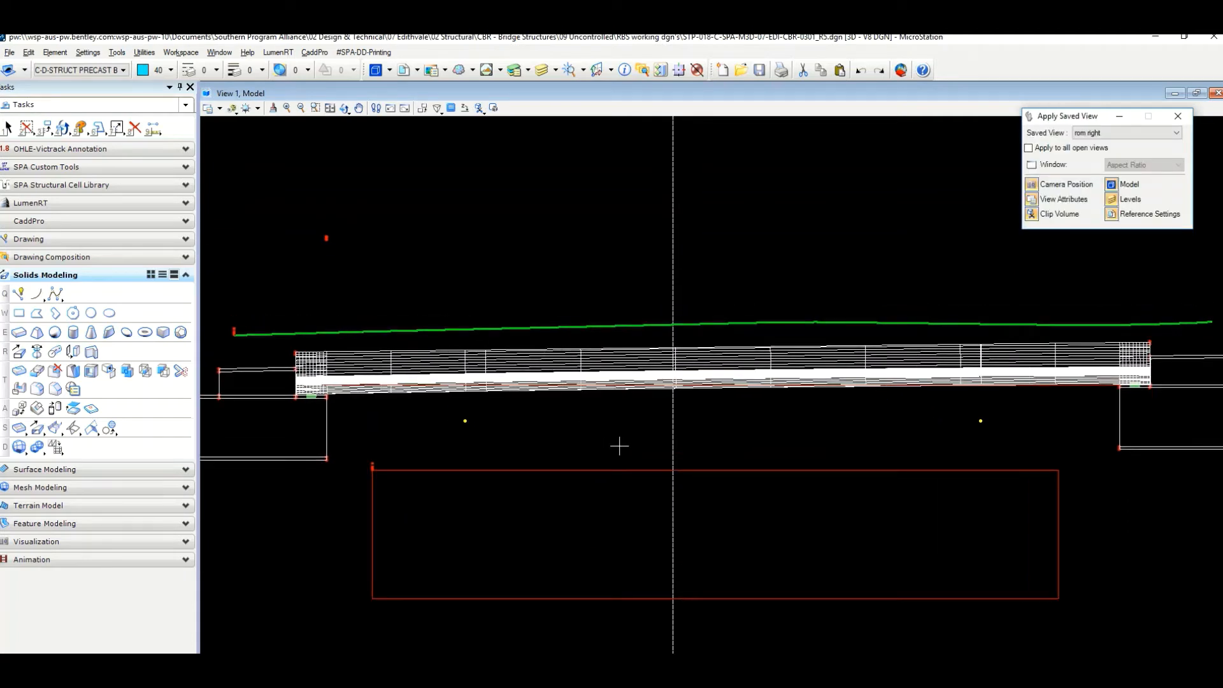
key("Escape")
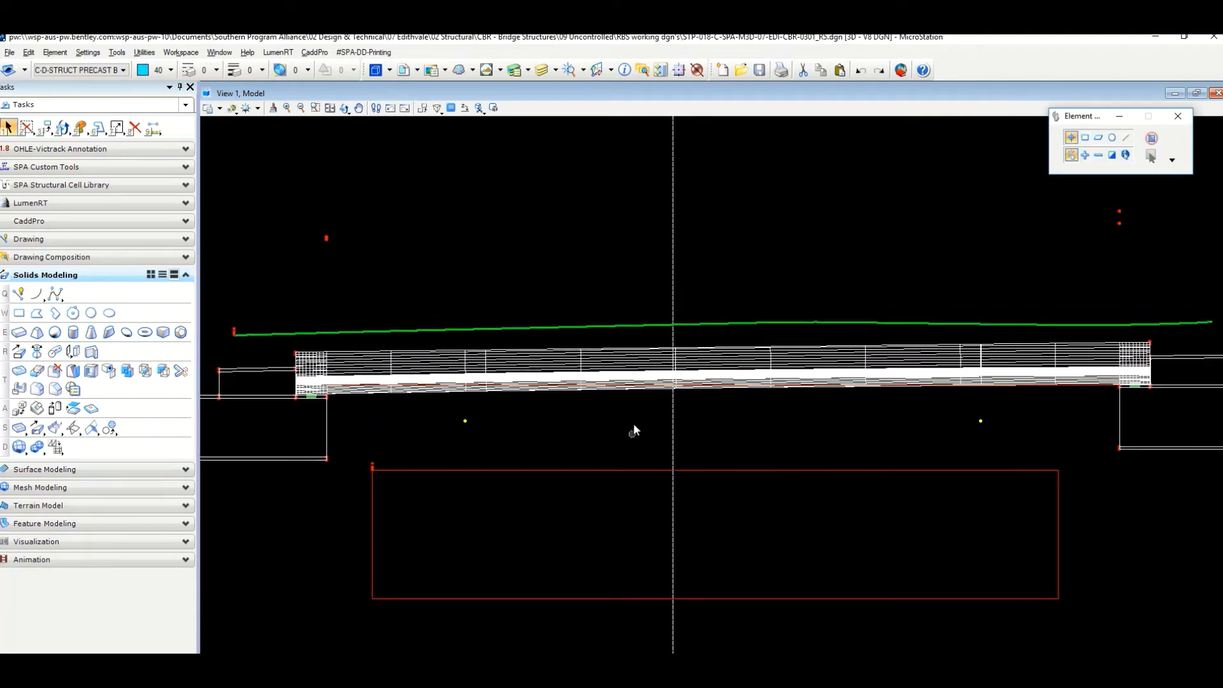
left_click(465, 108)
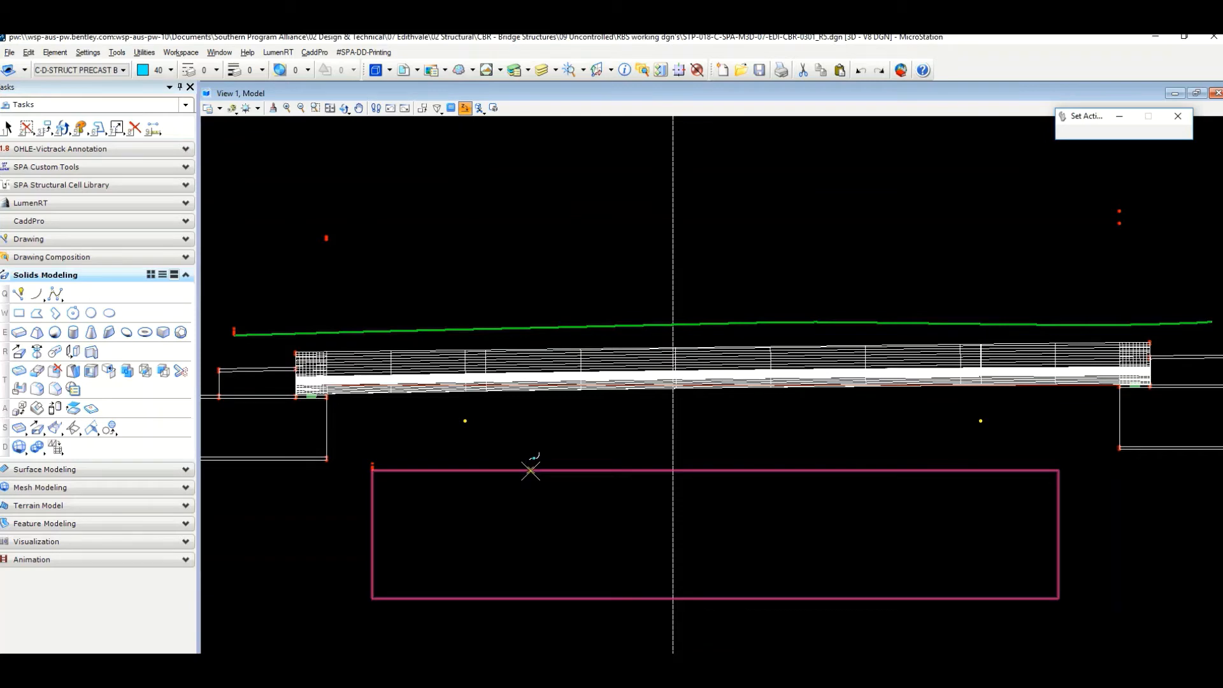
left_click(544, 470)
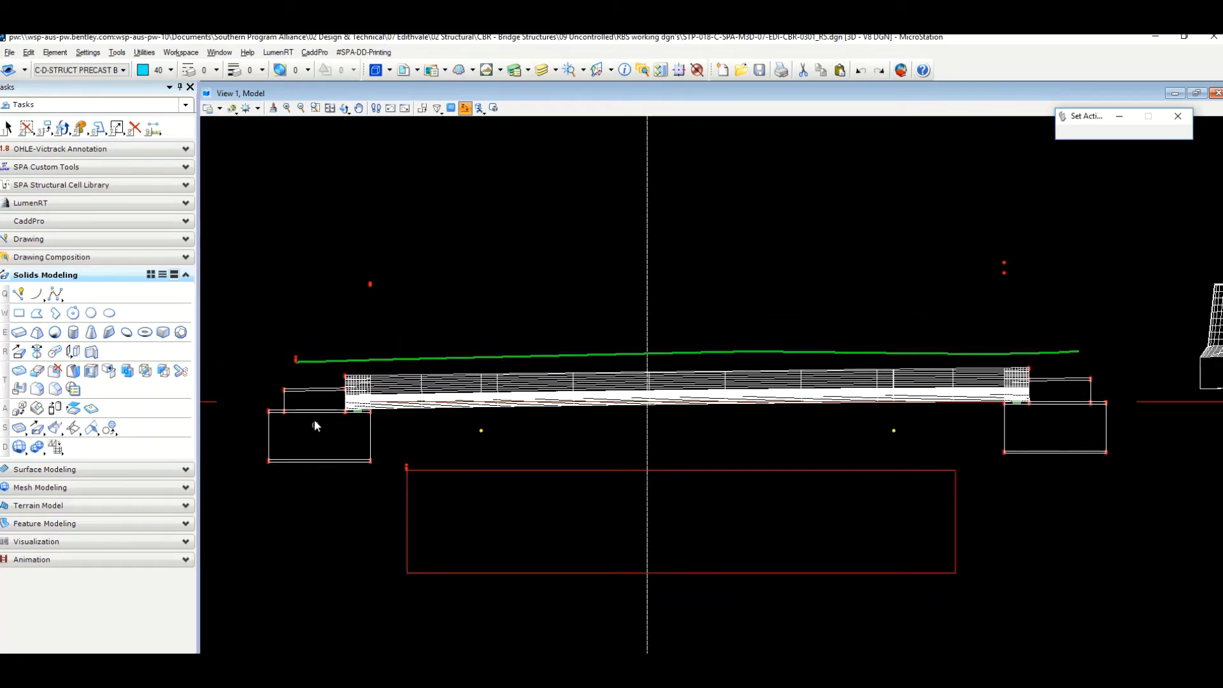
- Delete the short vertical red marker at the left end of the green line above the bridge beam
scroll(314, 419, "up", 3)
scroll(289, 341, "up", 4)
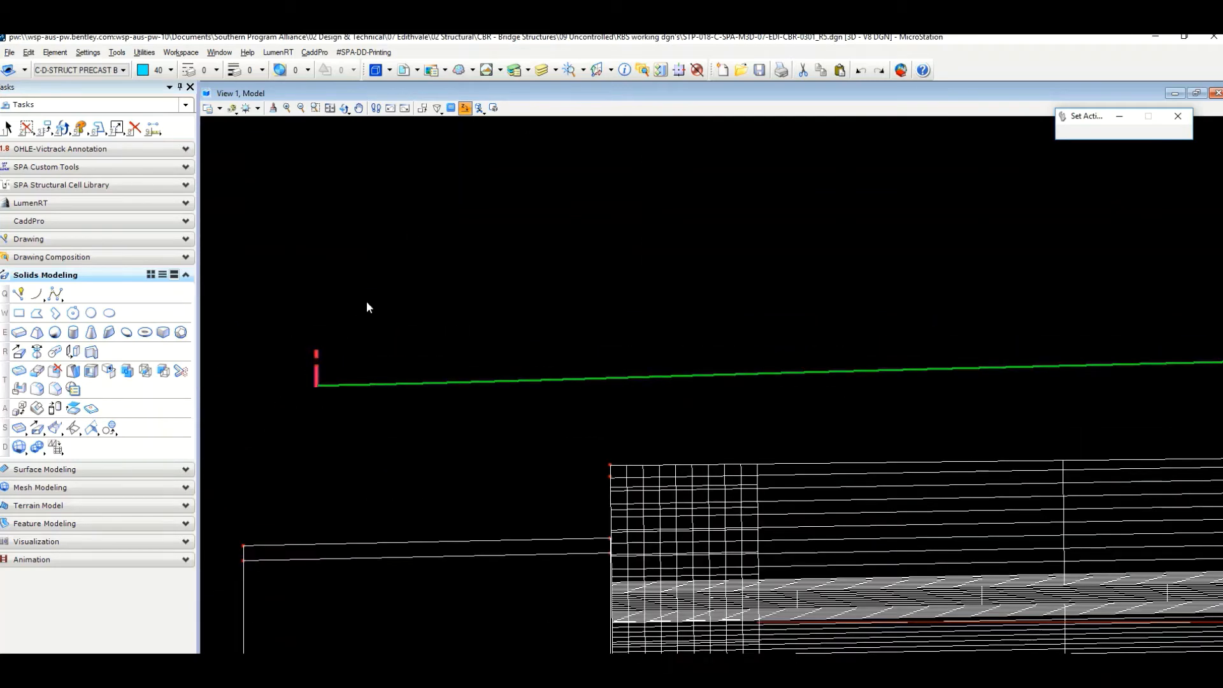
left_click(134, 128)
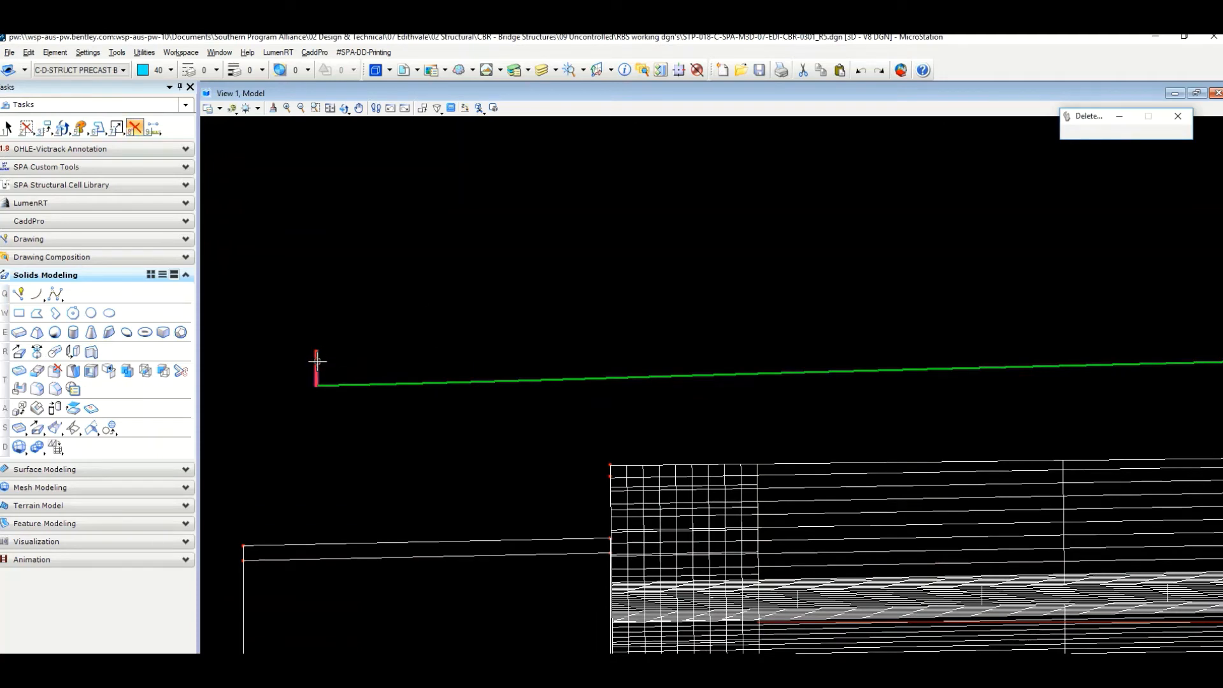
scroll(317, 361, "down", 3)
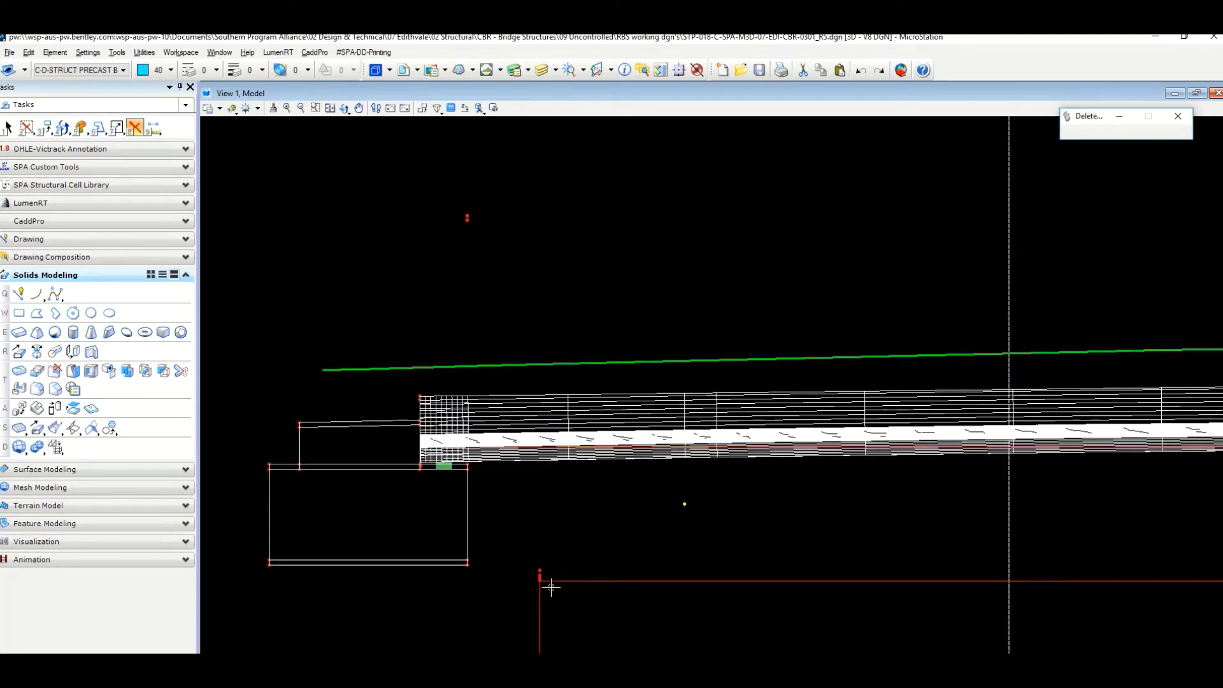
- Examine the bridge beam, its abutments and the corner marker of the red rectangle below, including from a rotated view
middle_click_drag(553, 585, 423, 483)
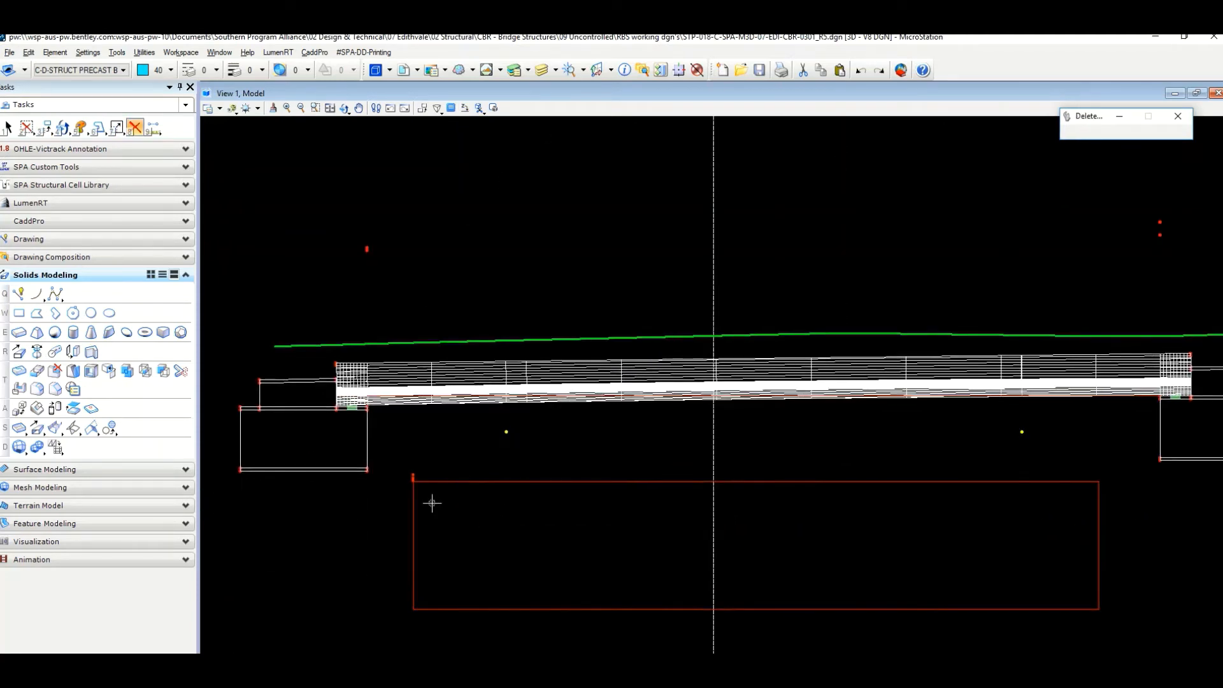
scroll(432, 503, "up", 2)
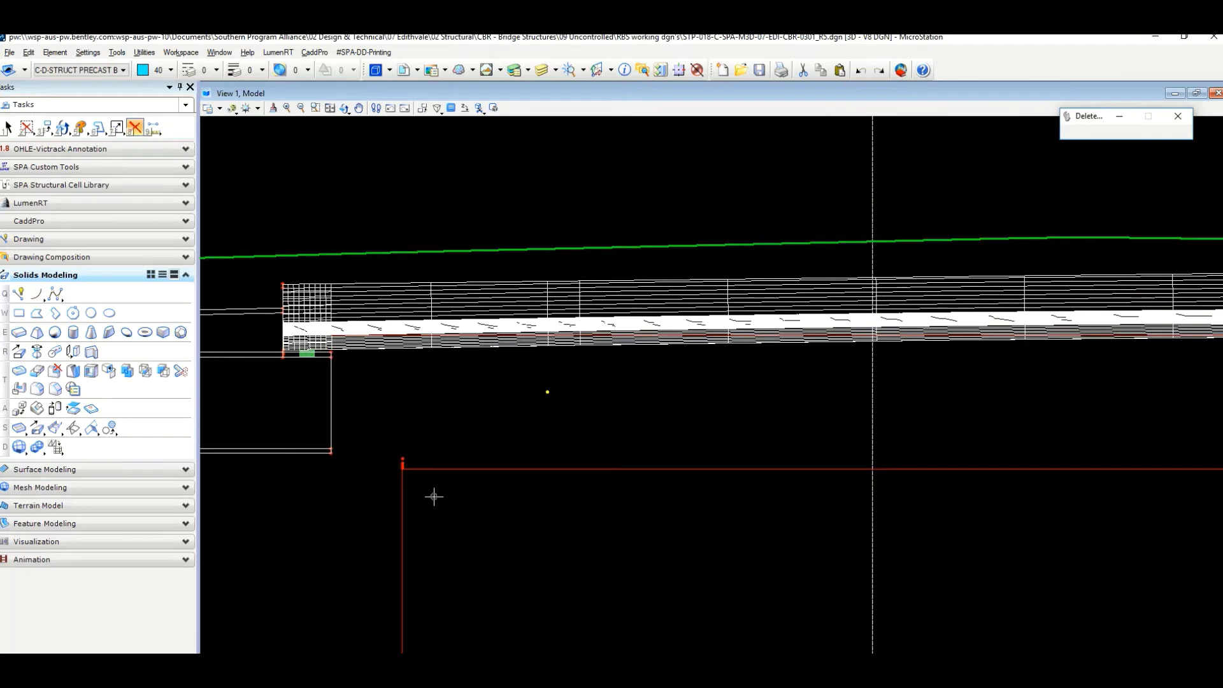
left_click(344, 108)
left_click(437, 429)
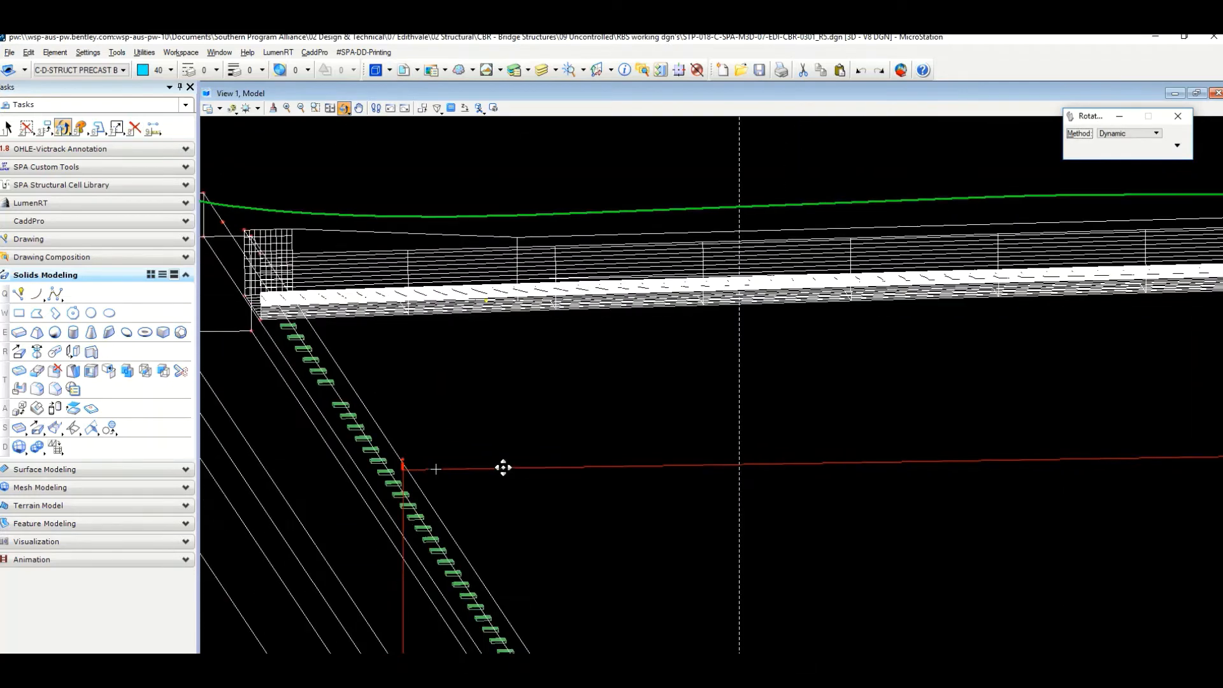
right_click(512, 413)
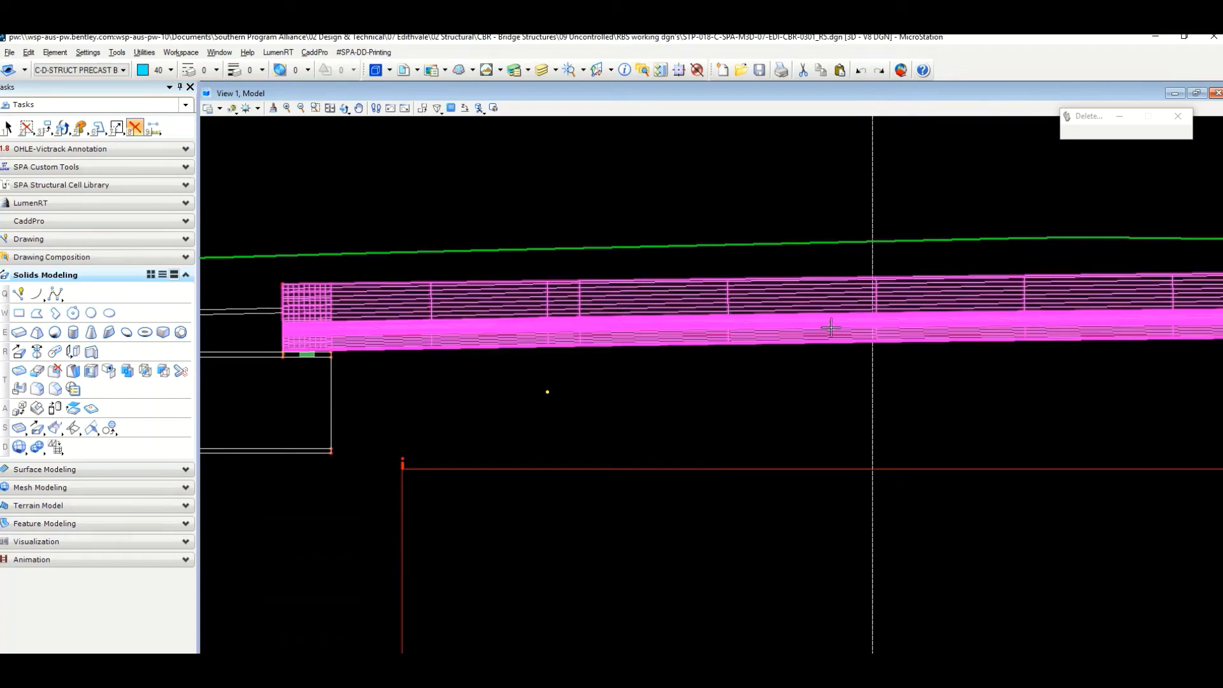
scroll(823, 324, "down", 1)
mouse_move(722, 356)
middle_mouse_down()
mouse_move(659, 395)
mouse_move(624, 355)
mouse_move(570, 367)
middle_mouse_up()
scroll(576, 363, "down", 1)
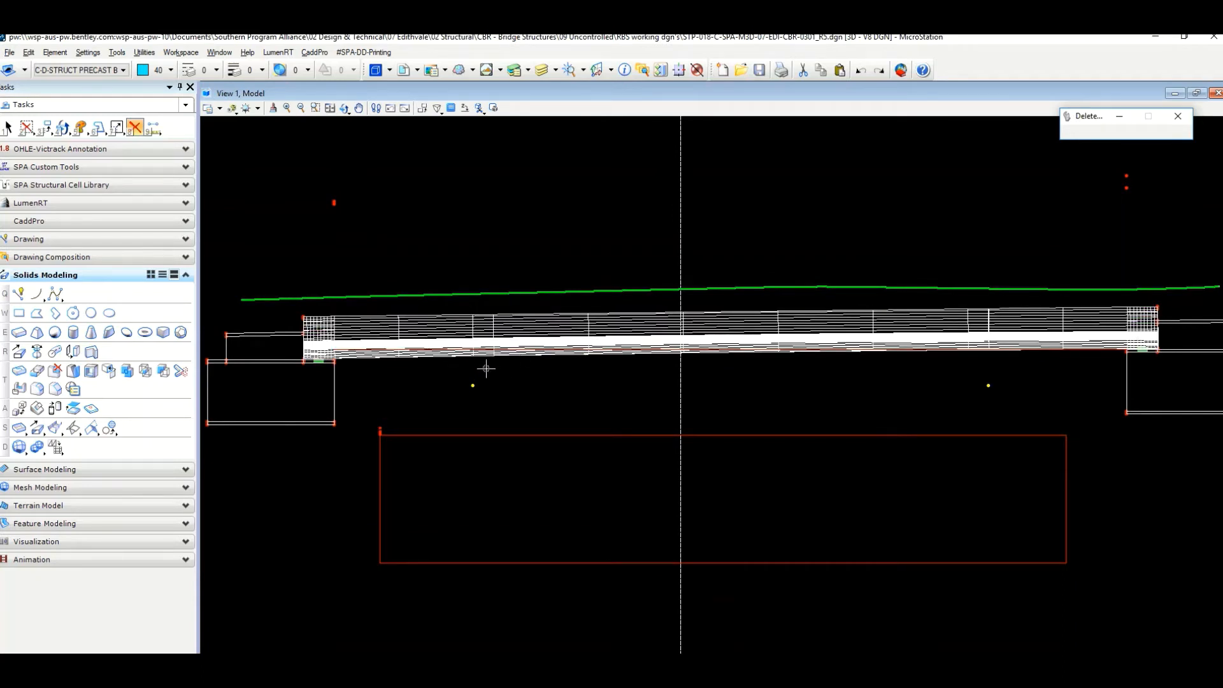
scroll(479, 372, "up", 1)
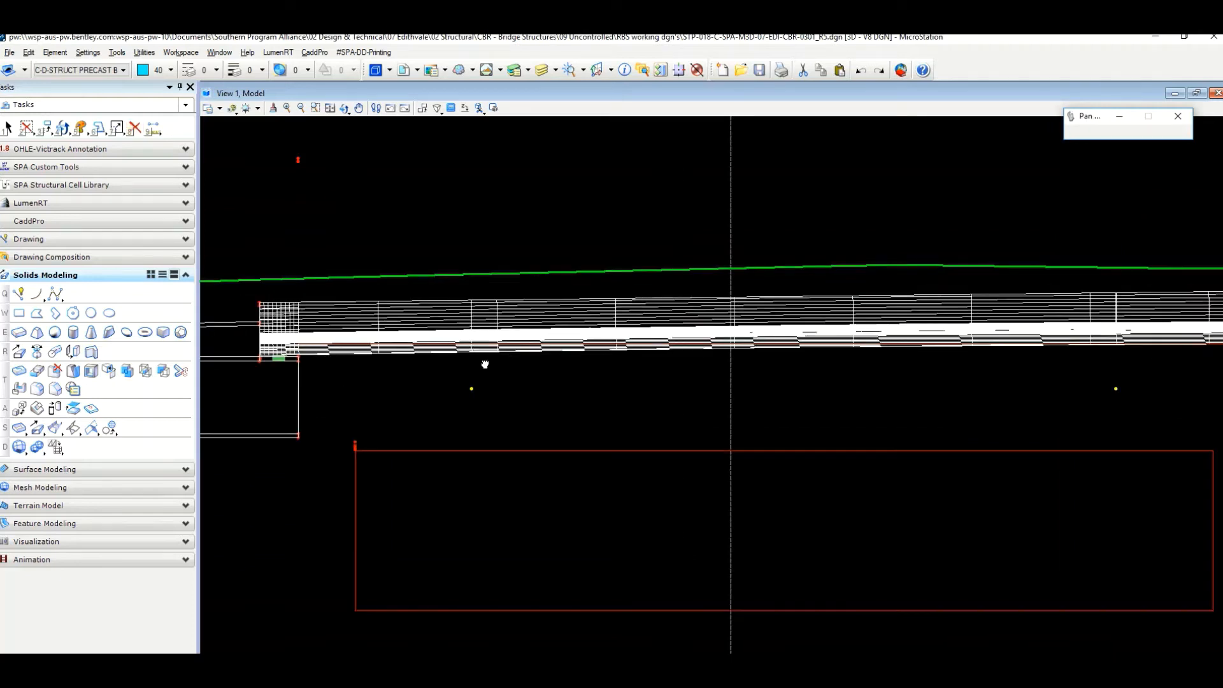
middle_click_drag(483, 364, 461, 400)
scroll(461, 399, "down", 1)
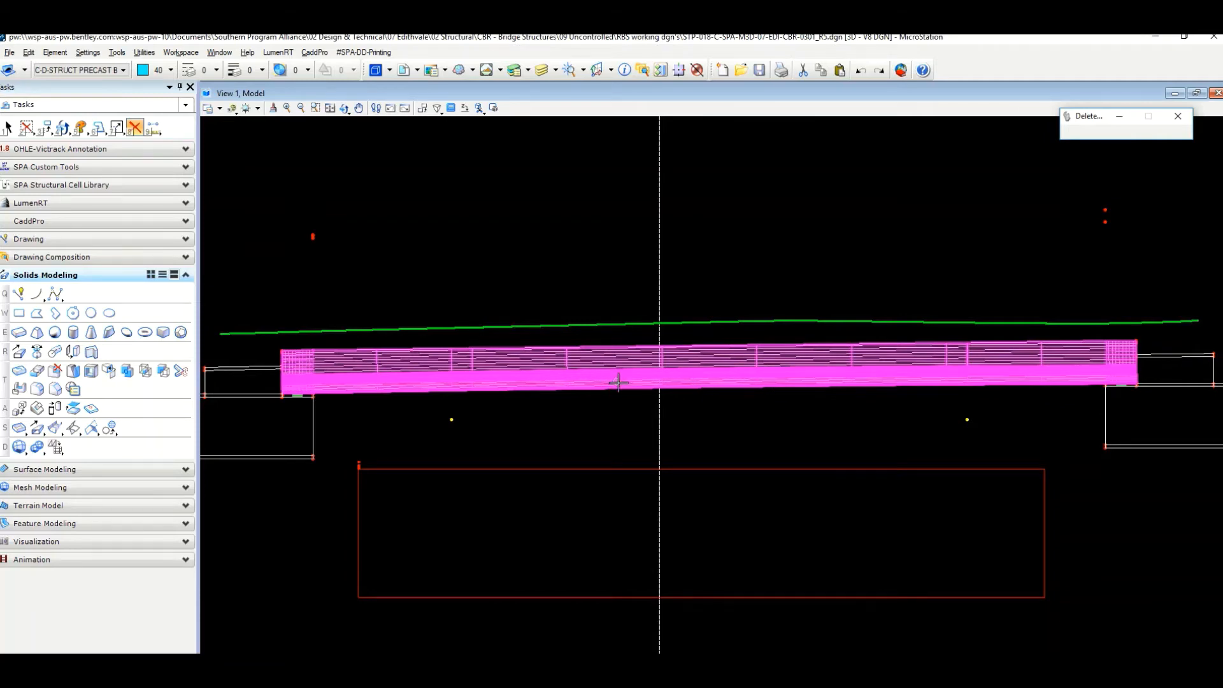
scroll(637, 388, "up", 3)
scroll(643, 383, "down", 2)
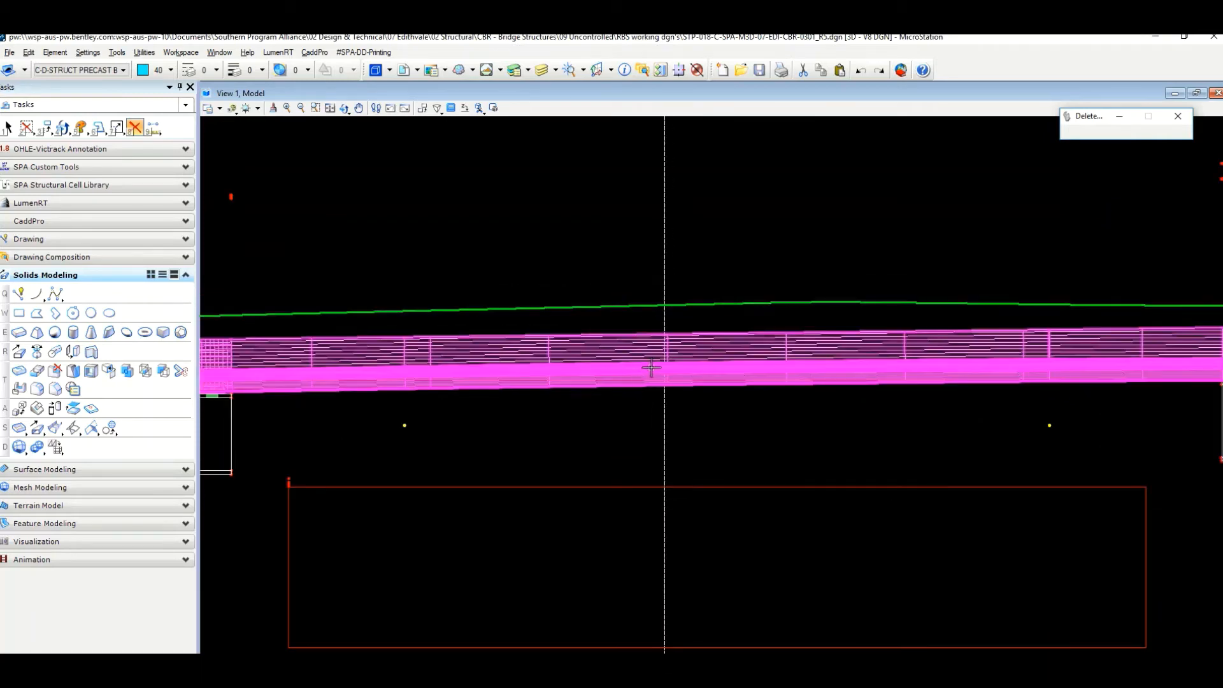
scroll(650, 368, "down", 2)
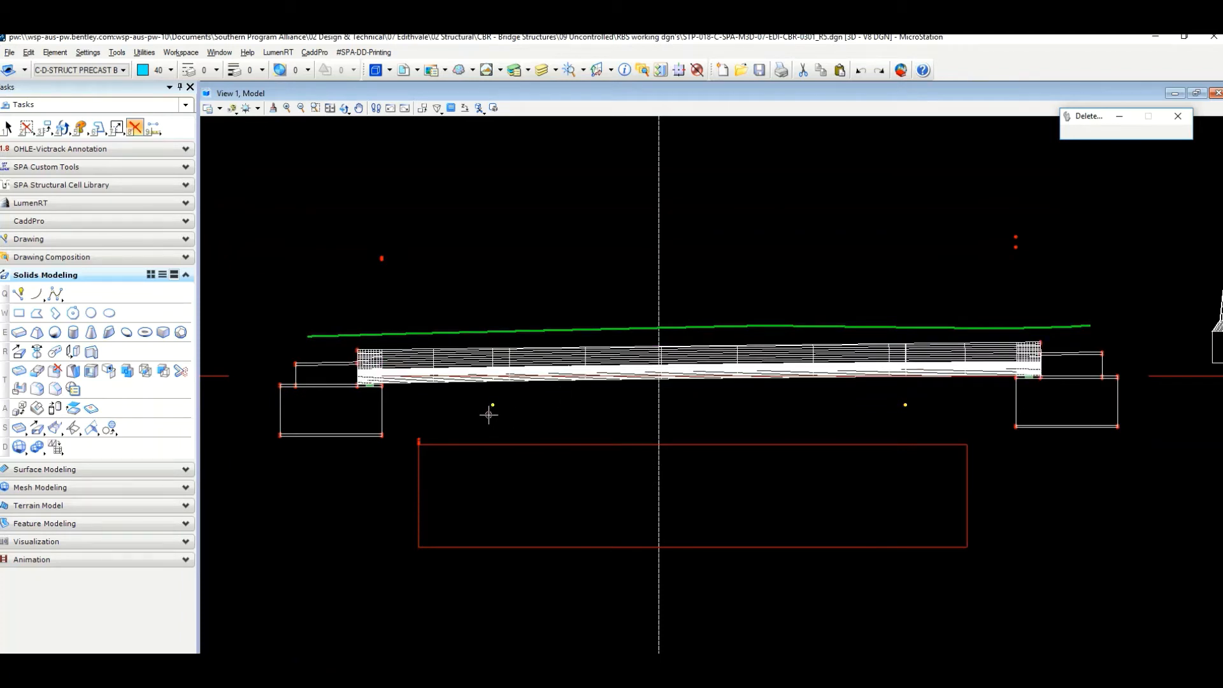
scroll(410, 446, "up", 2)
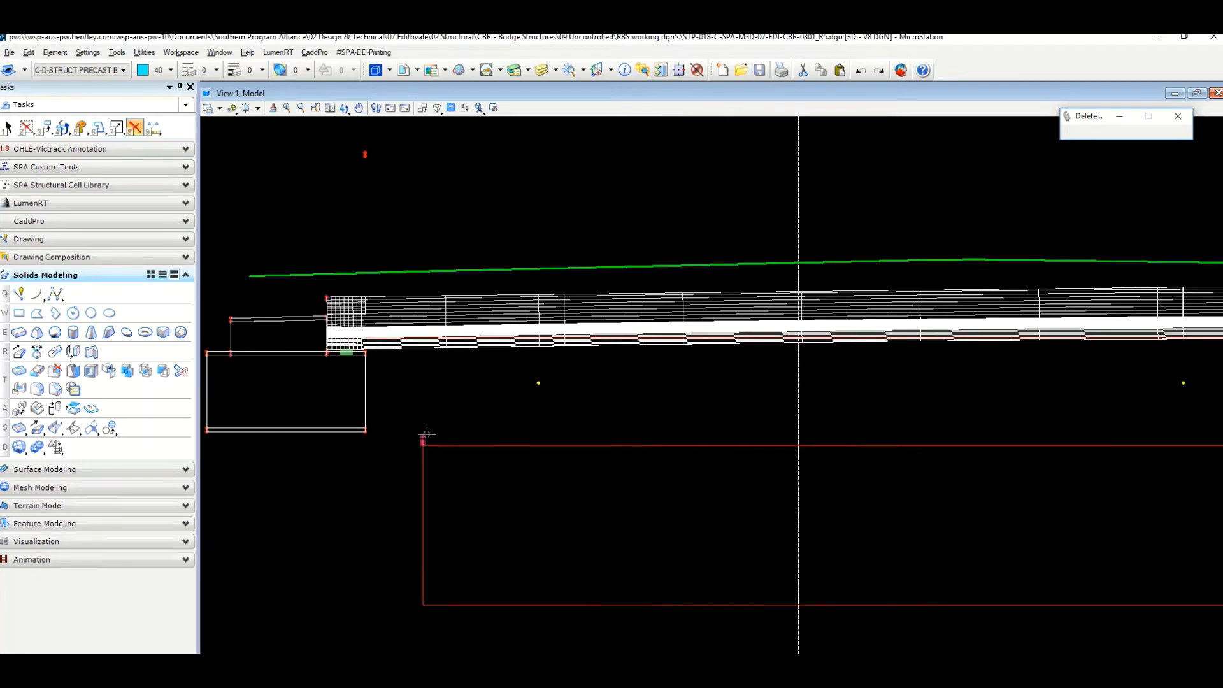
scroll(481, 422, "down", 1)
middle_click_drag(705, 403, 614, 423)
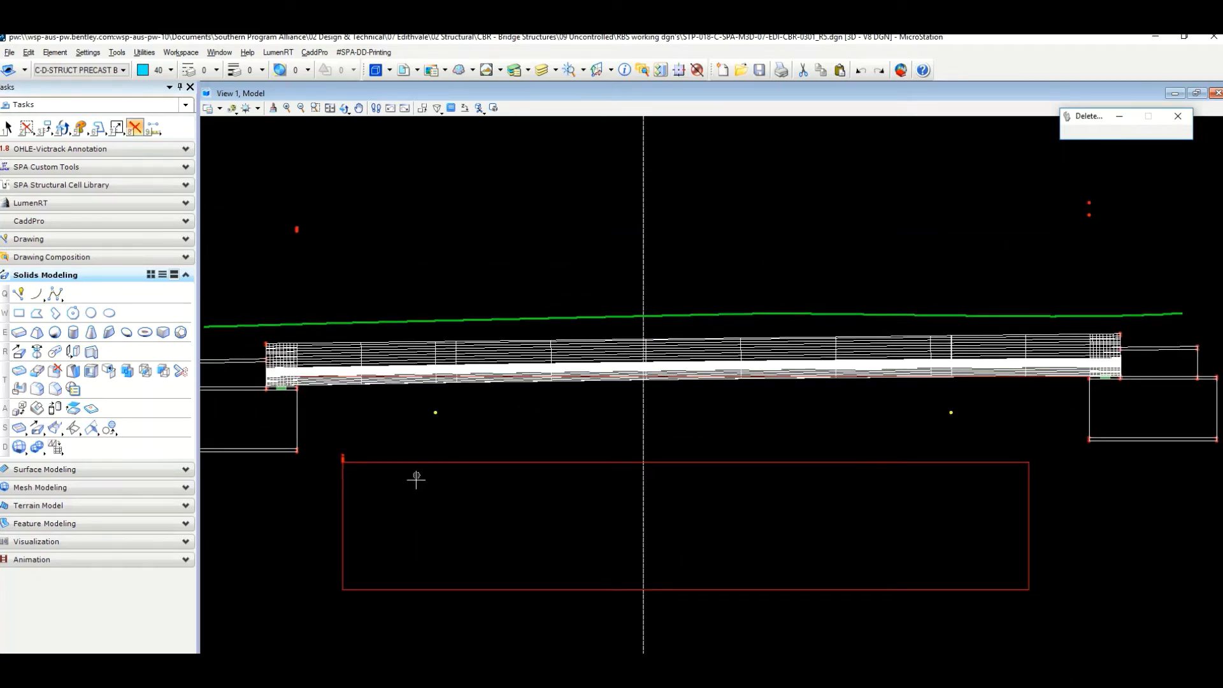
scroll(325, 475, "up", 1)
middle_click_drag(414, 437, 527, 469)
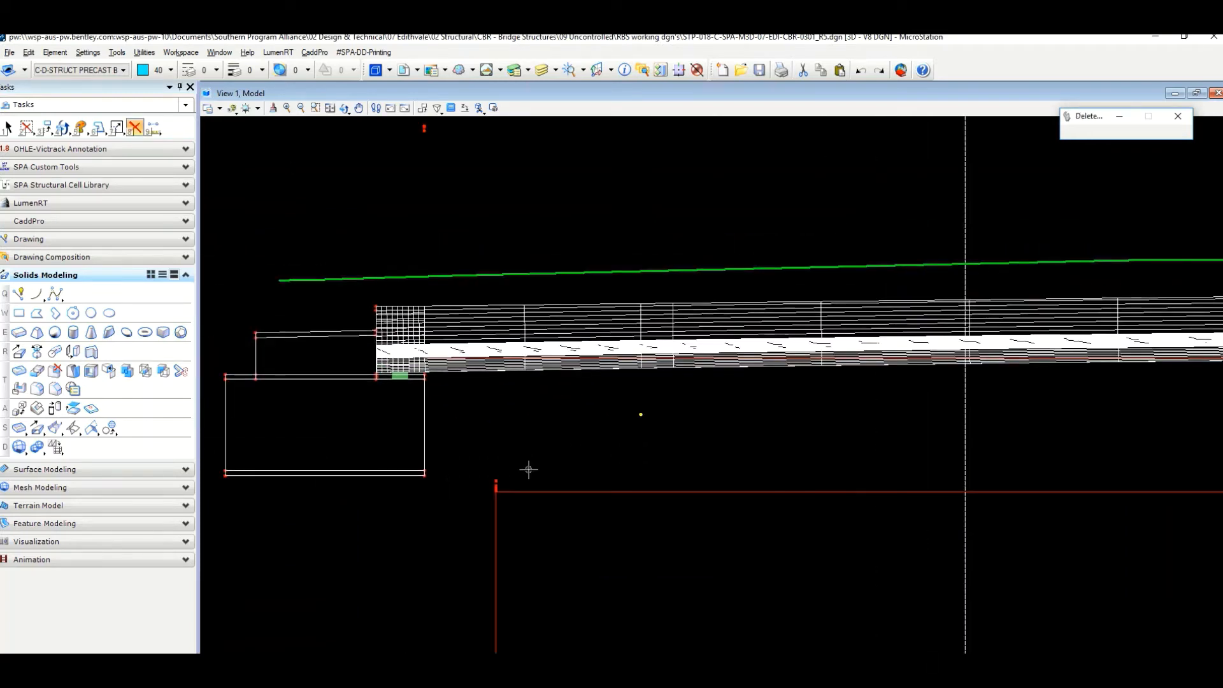
- Examine the full bridge span between both abutments, together with the green line above and the red rectangle below
scroll(526, 459, "up", 1)
scroll(526, 457, "up", 1)
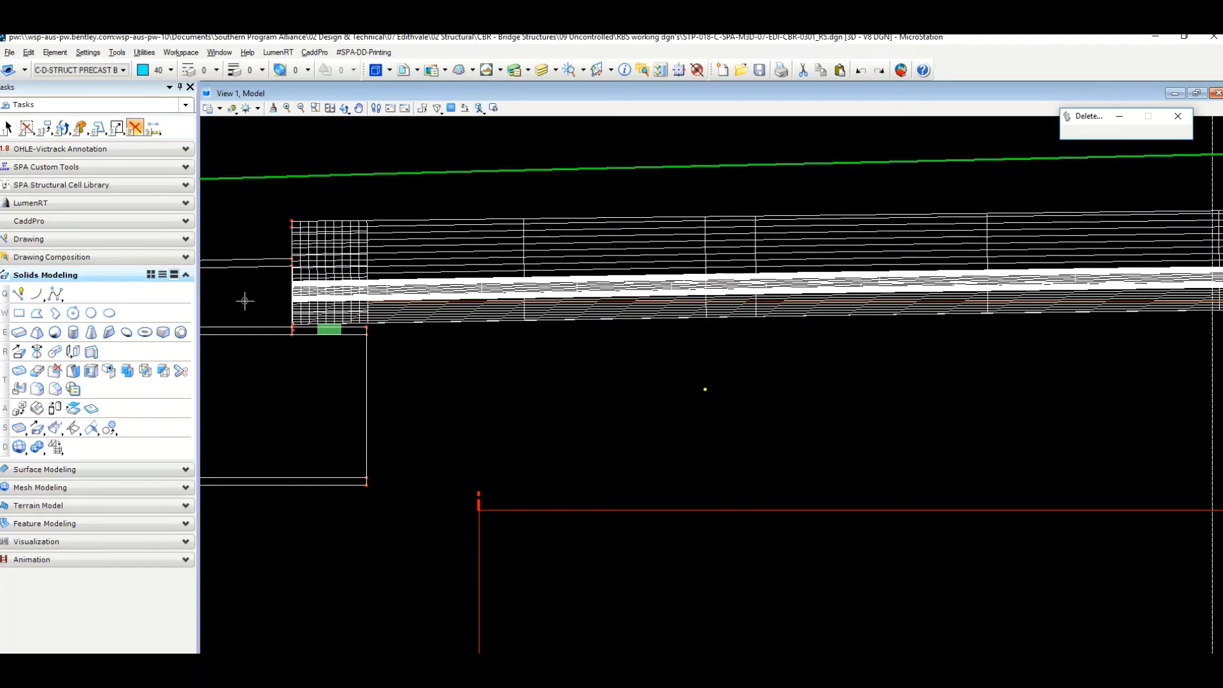
scroll(307, 302, "down", 1)
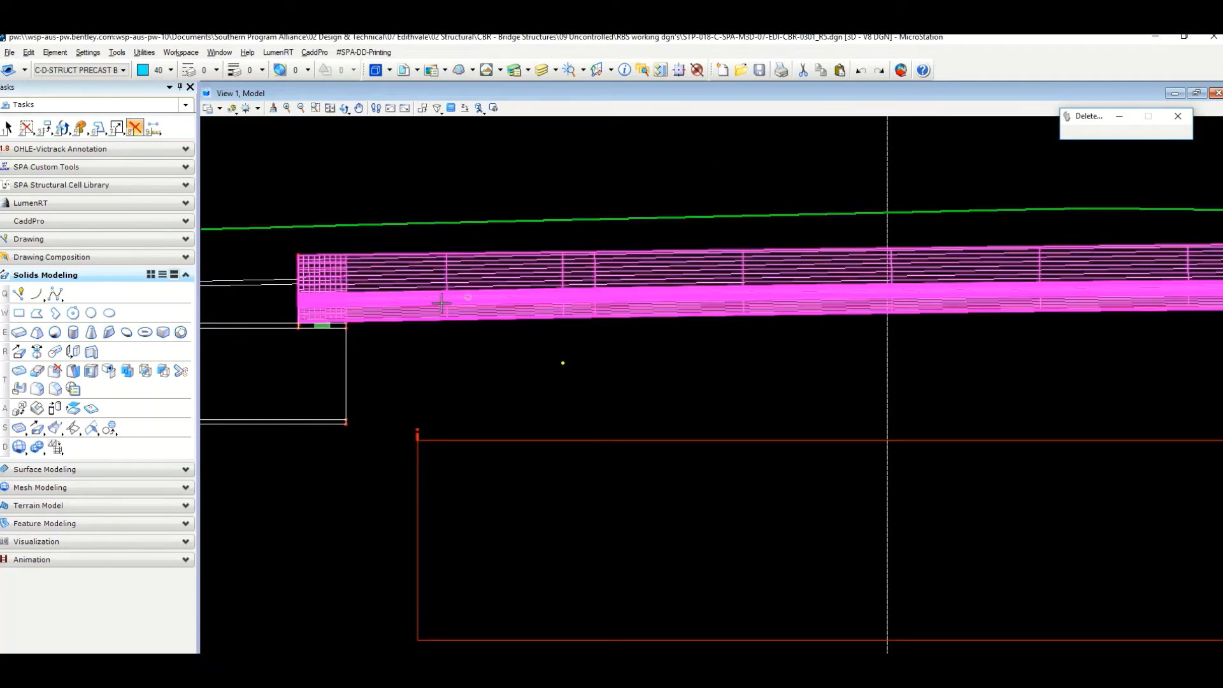
scroll(373, 312, "down", 1)
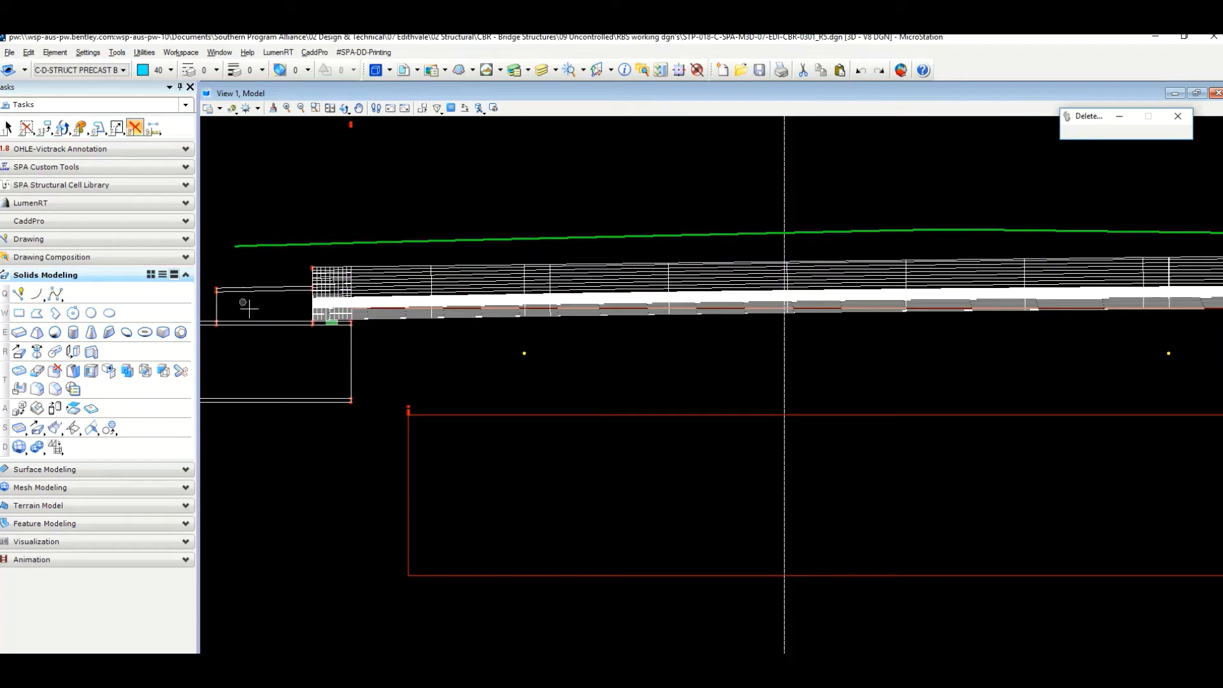
scroll(756, 398, "down", 1)
scroll(756, 398, "down", 1)
middle_click_drag(876, 395, 570, 417)
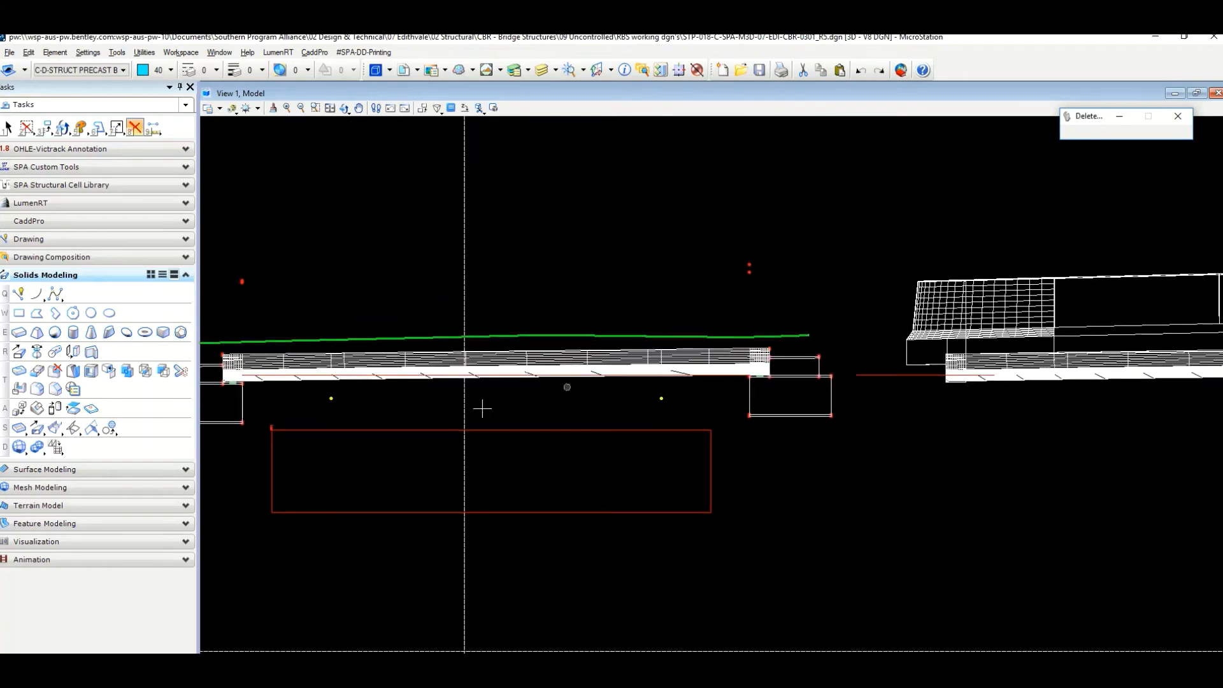
scroll(368, 412, "up", 2)
middle_click_drag(393, 401, 604, 405)
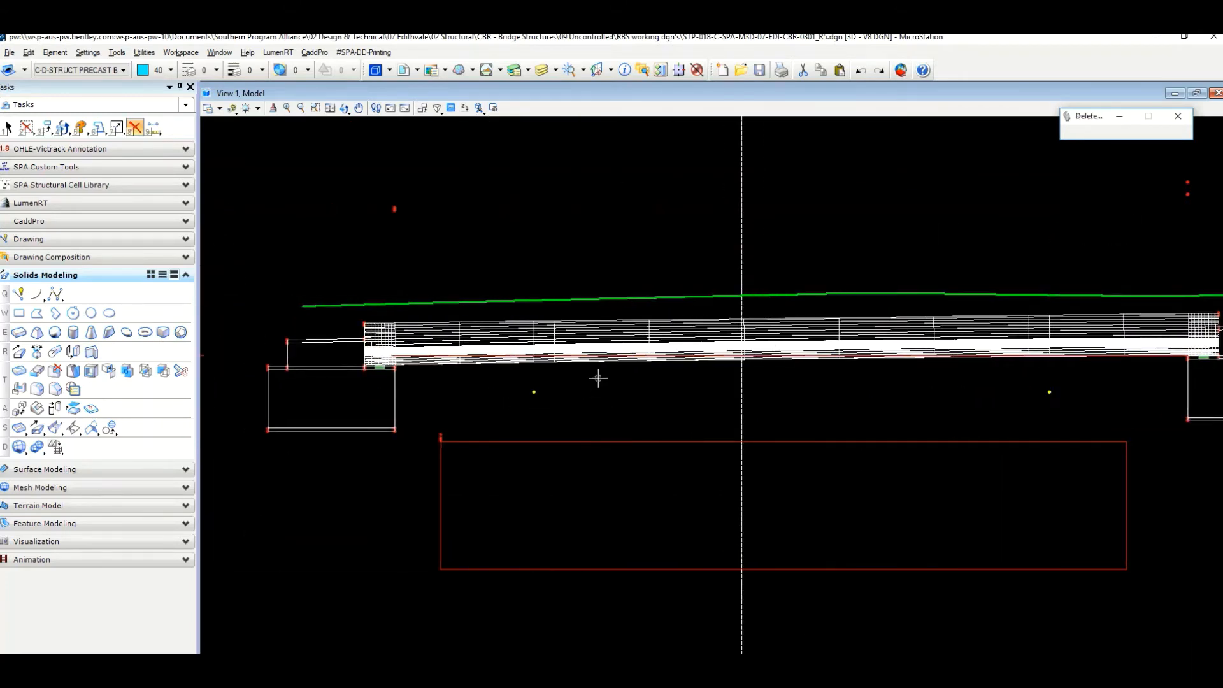
- Inspect the short vertical red marker at the upper-left corner of the red rectangle at close range
scroll(538, 367, "up", 2)
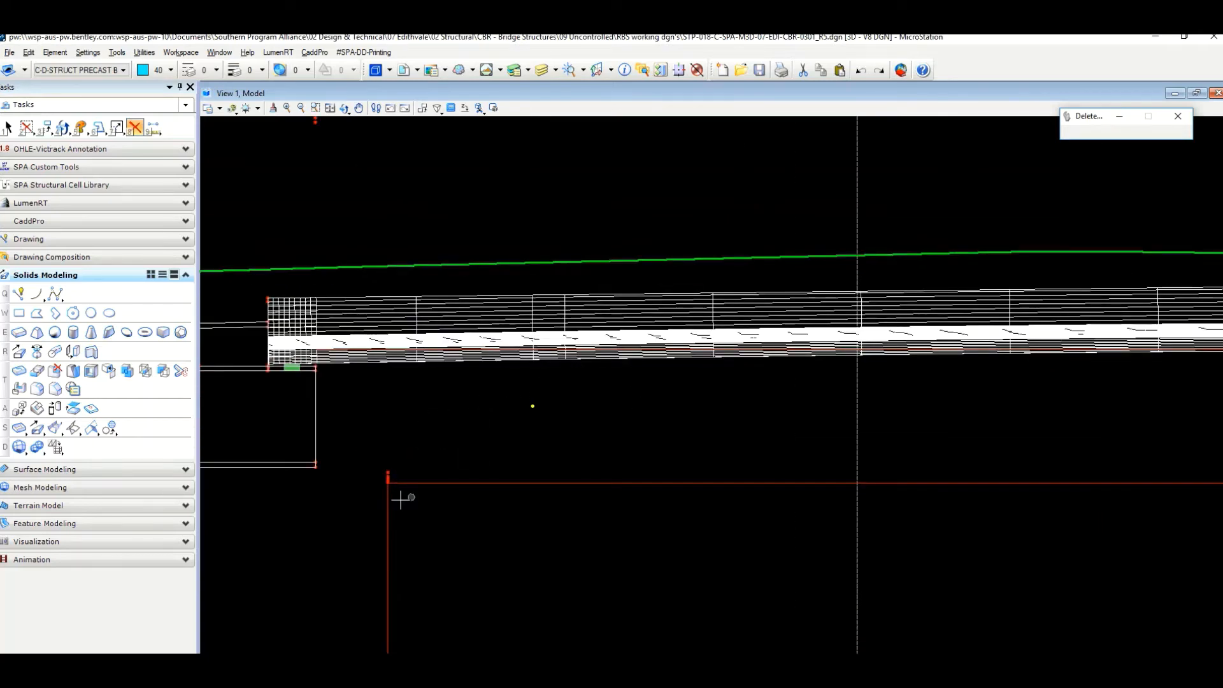
scroll(379, 498, "up", 2)
middle_click_drag(323, 484, 369, 459)
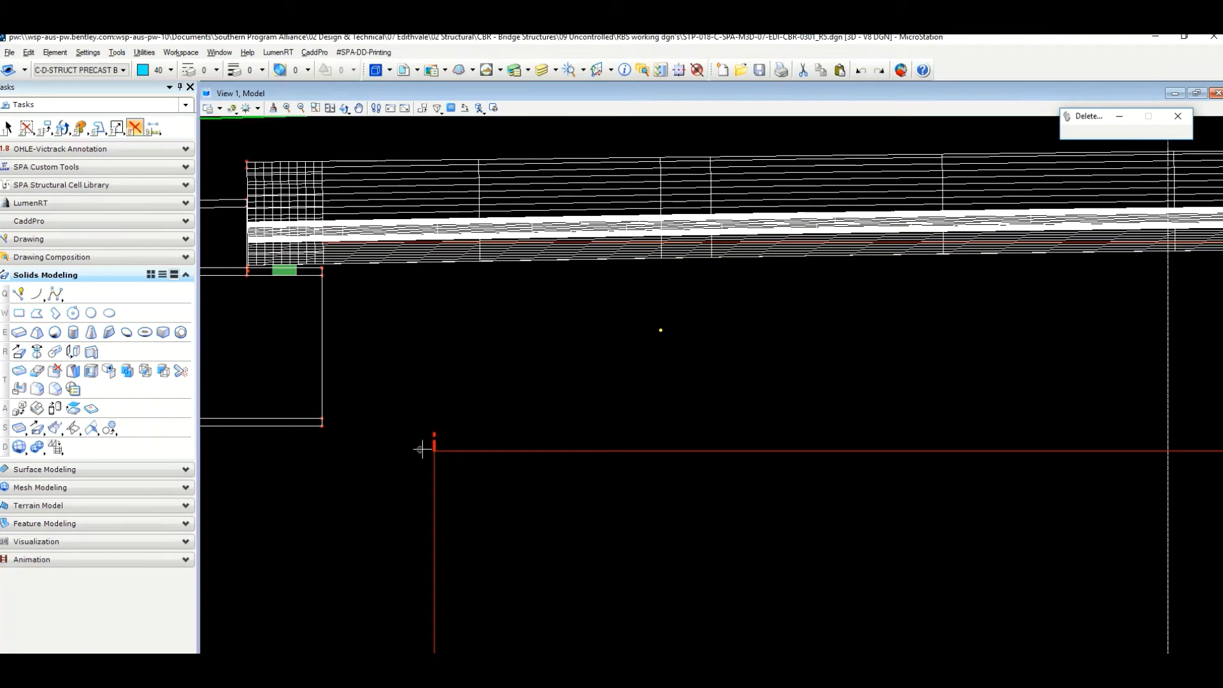
scroll(423, 445, "up", 5)
middle_click_drag(451, 442, 515, 423)
scroll(480, 439, "up", 2)
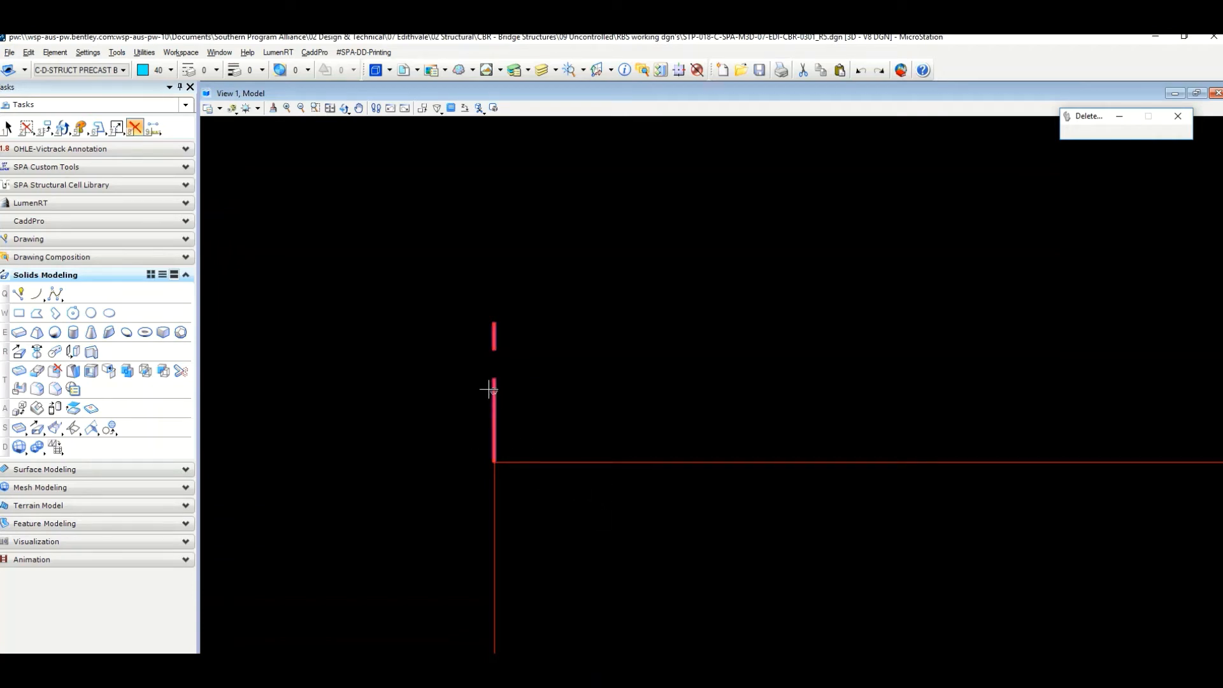
scroll(496, 366, "up", 3)
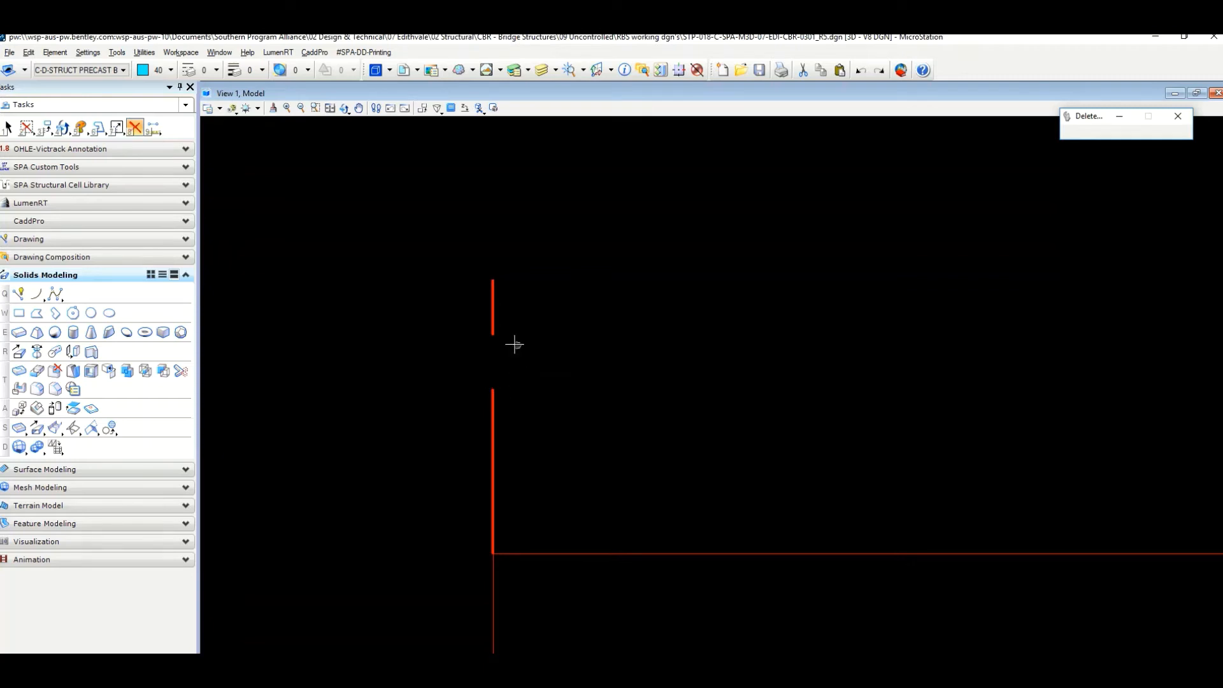
scroll(582, 426, "down", 1)
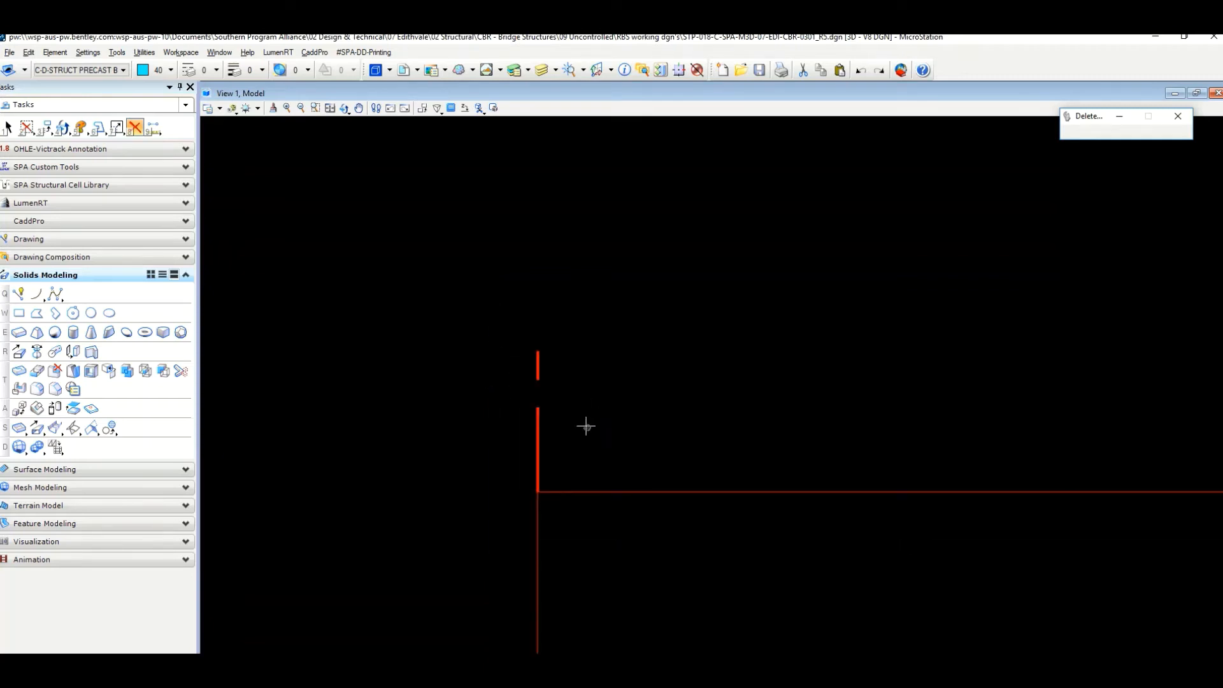
scroll(549, 466, "up", 1)
middle_click_drag(567, 383, 564, 402)
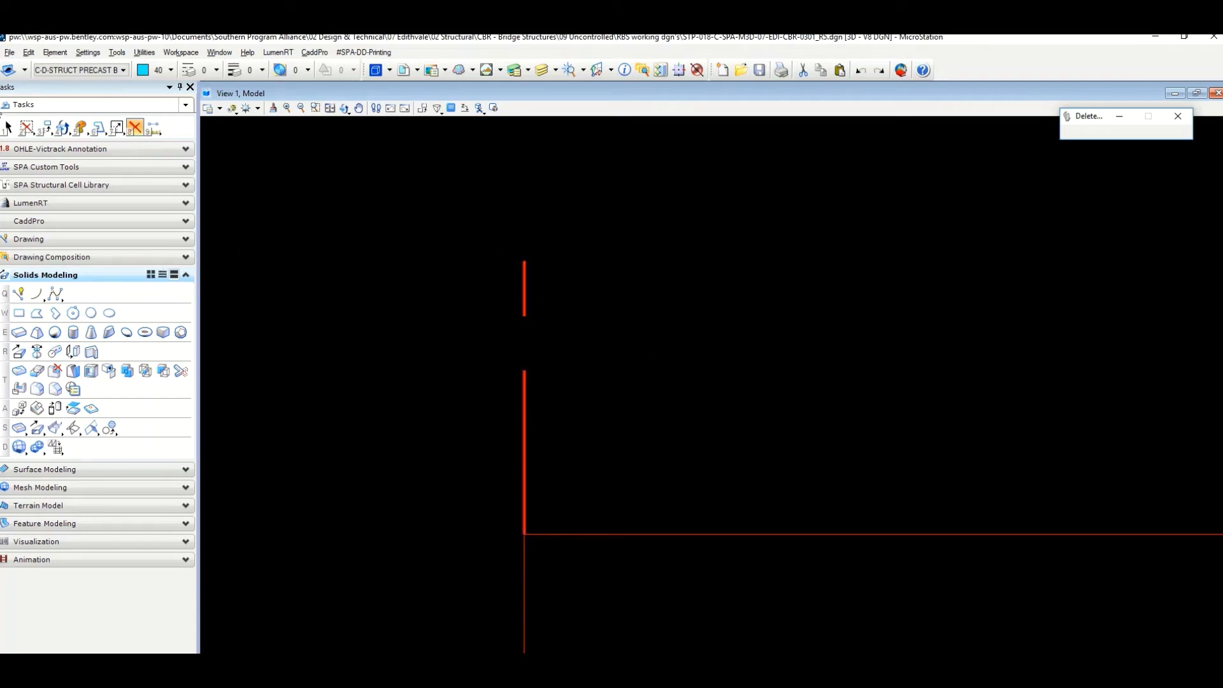
- Copy the red marker from its base at the rectangle's corner onto the left end of the green line
left_click(44, 125)
left_click(86, 141)
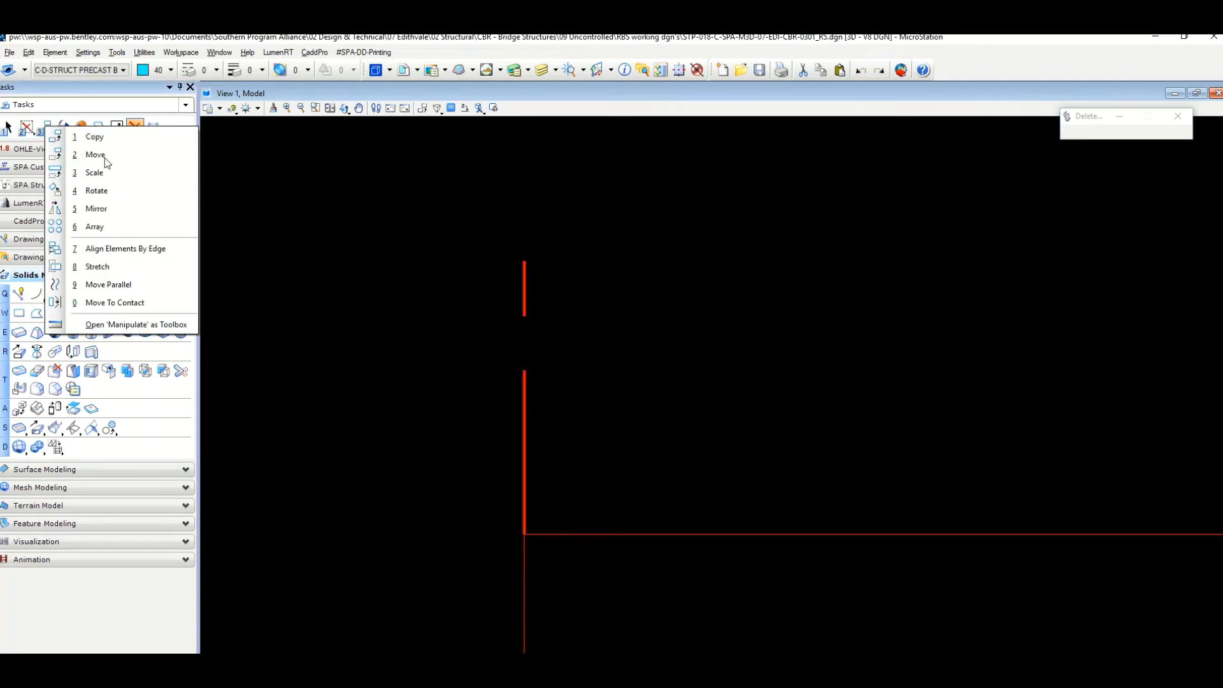
left_click(536, 540)
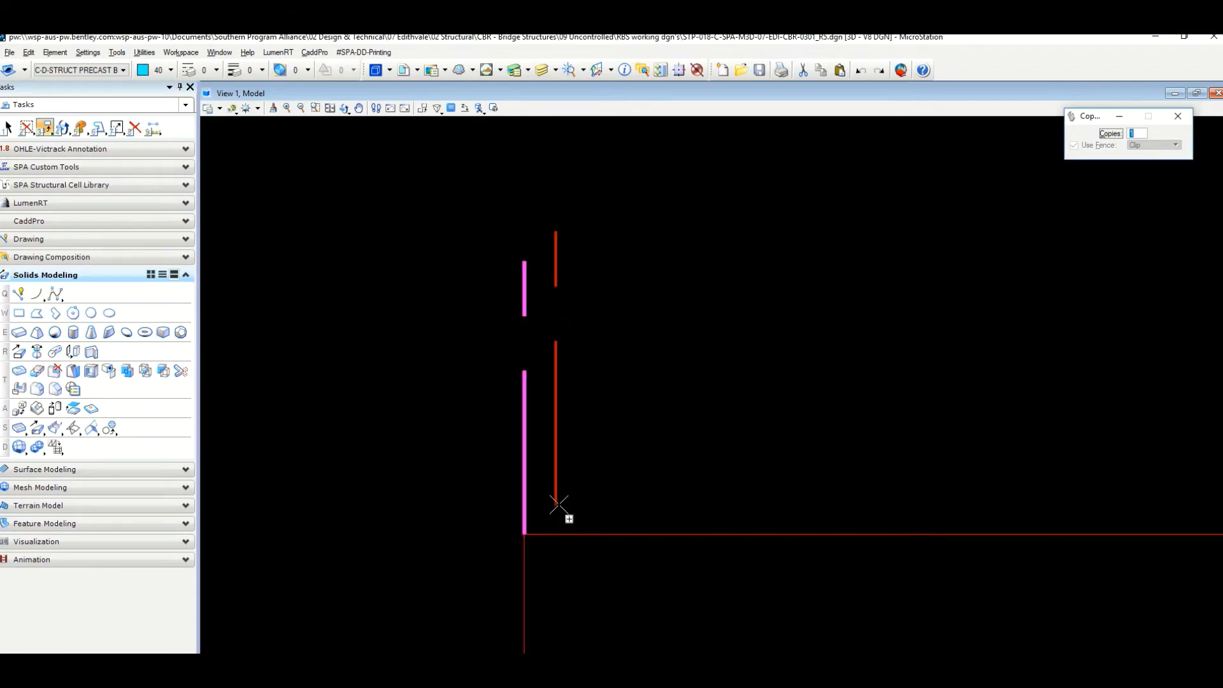
scroll(566, 503, "down", 2)
scroll(567, 502, "down", 9)
scroll(357, 307, "up", 6)
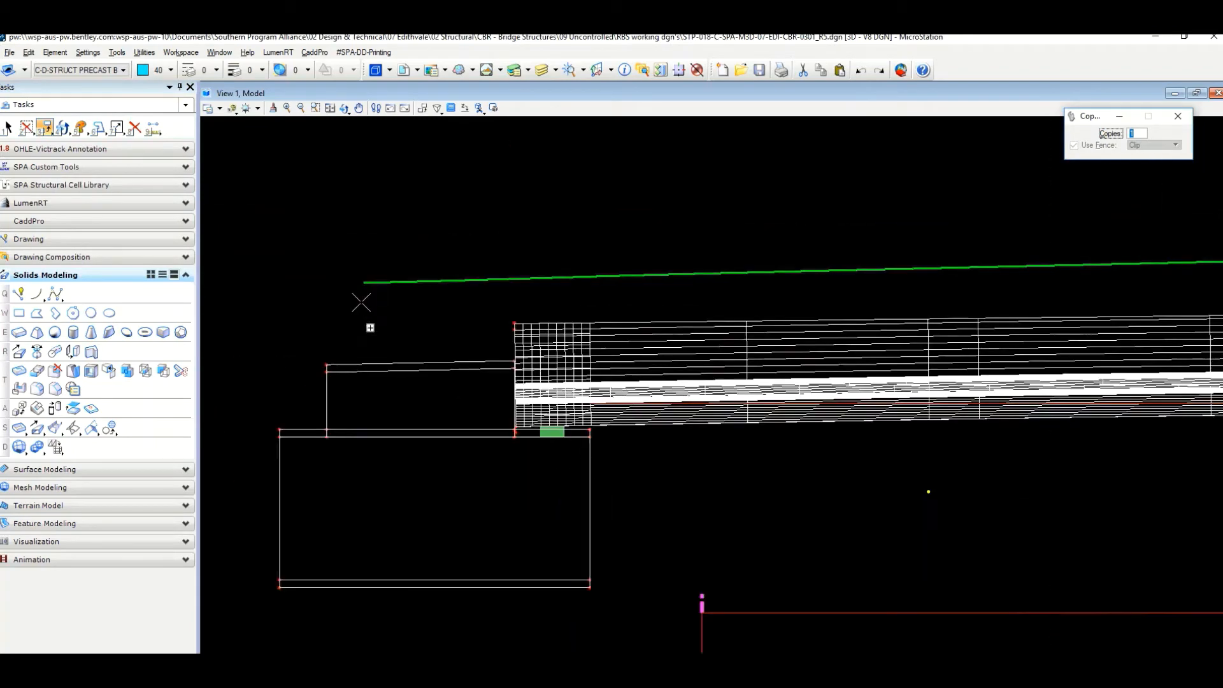
scroll(368, 269, "up", 5)
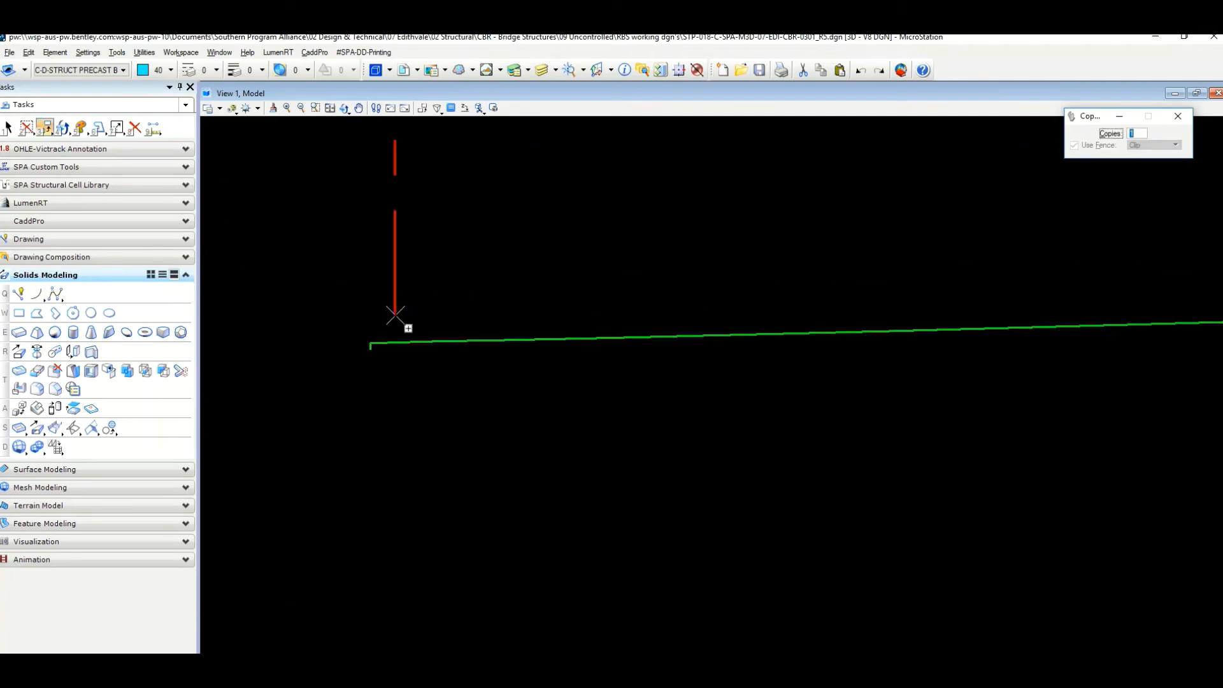
left_click(345, 375)
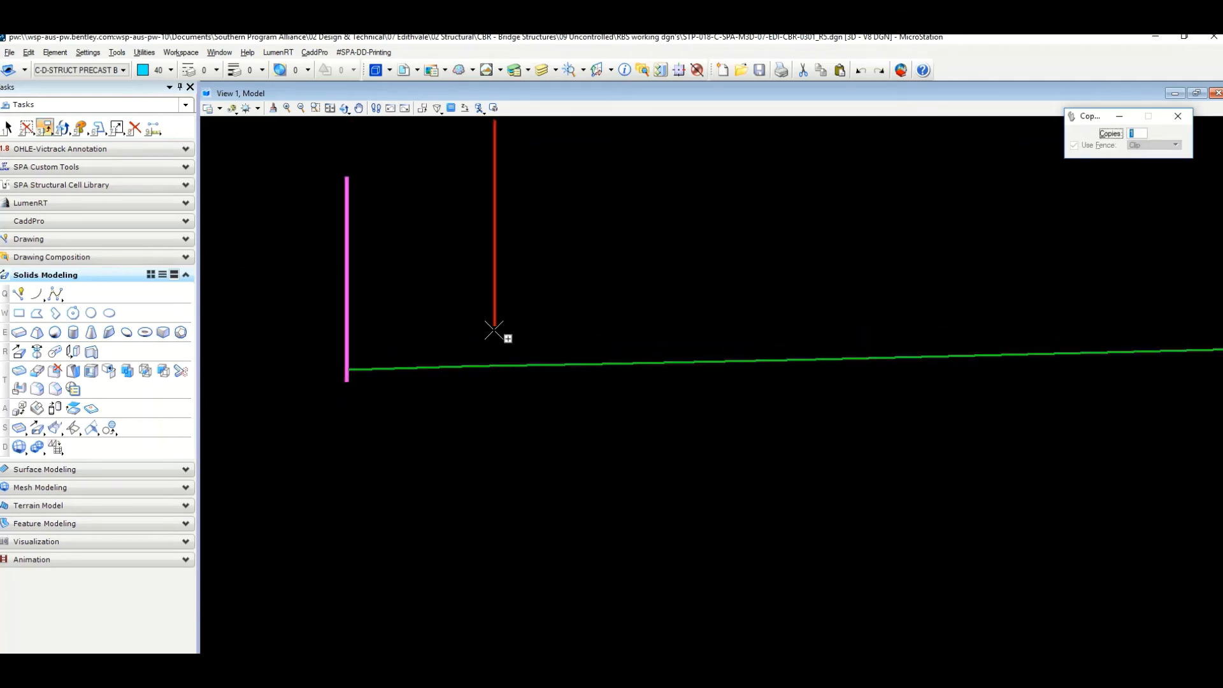
- Place three more marker copies along the green line over the left part of the bridge beam
scroll(610, 333, "down", 1)
middle_click_drag(610, 332, 317, 347)
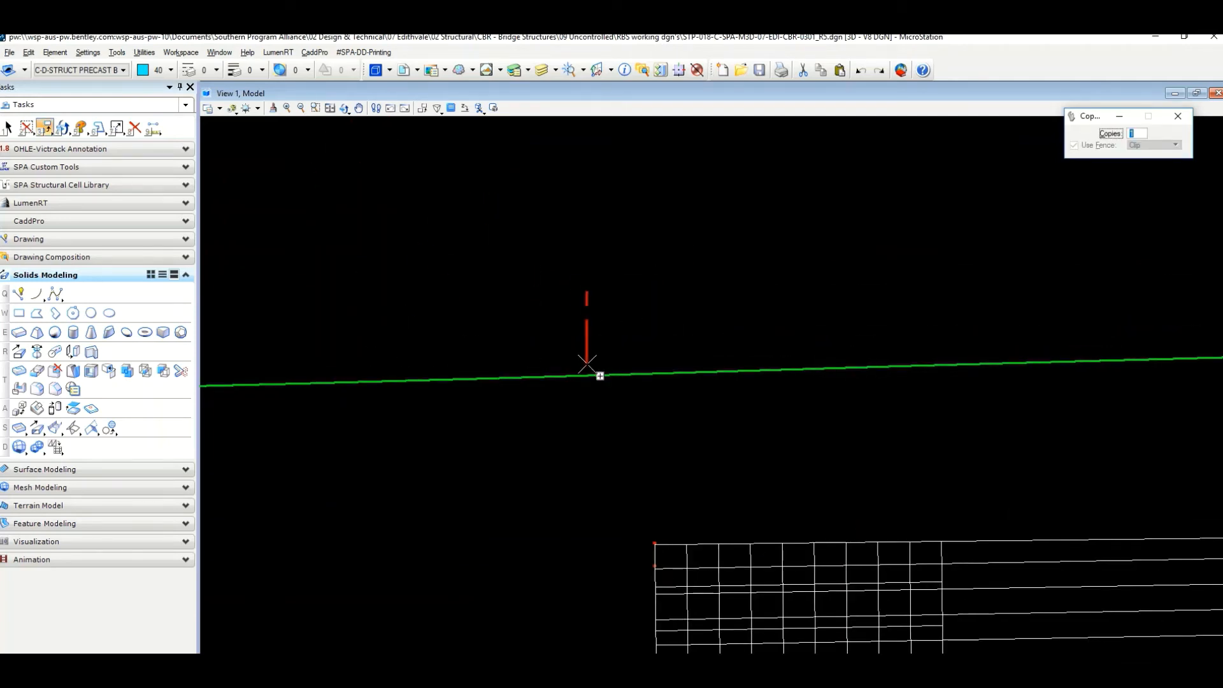
scroll(704, 357, "down", 3)
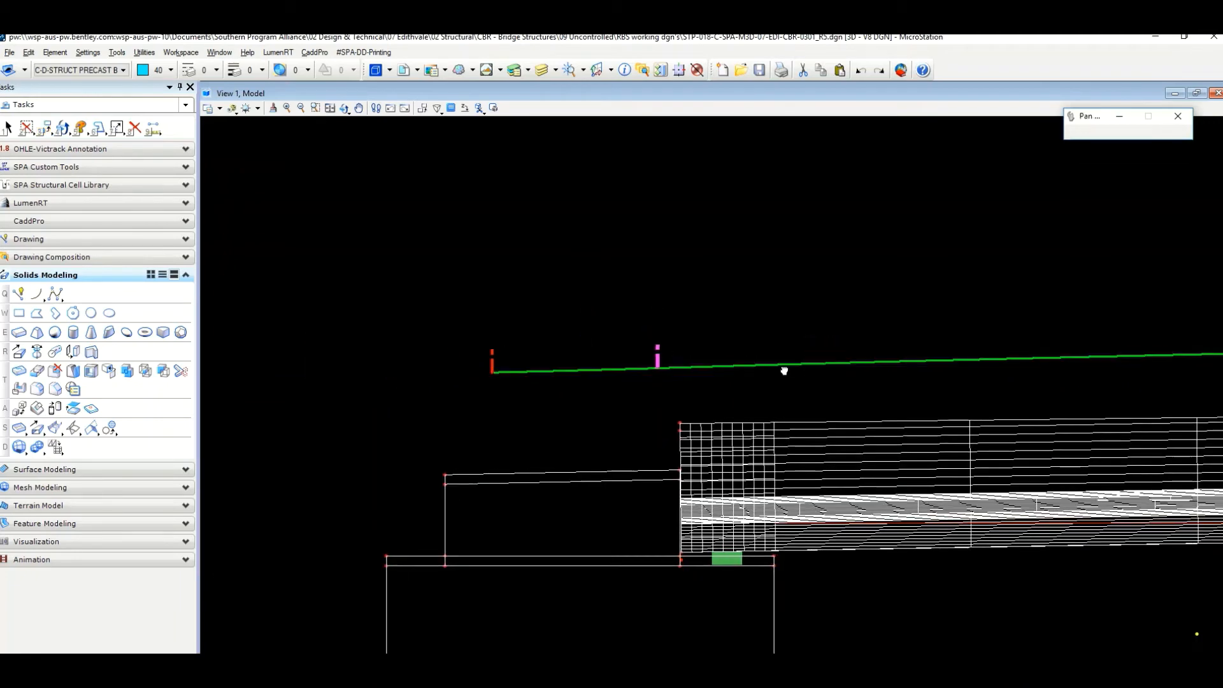
middle_click_drag(784, 369, 432, 411)
left_click(564, 398)
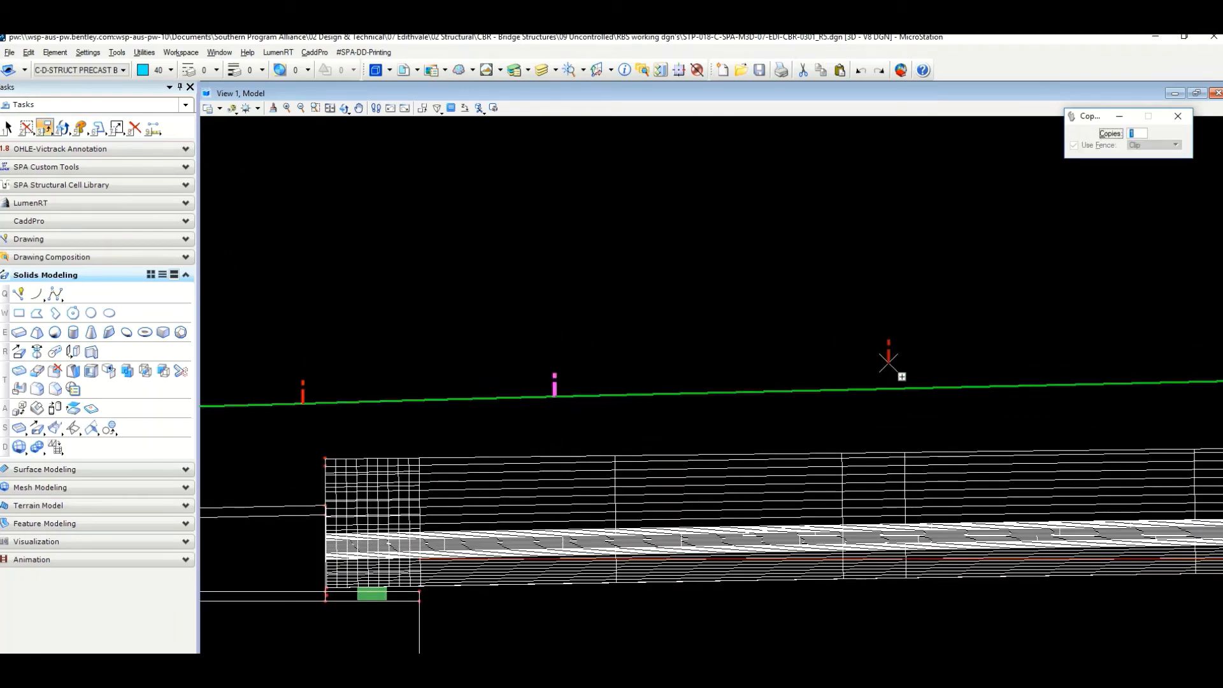
middle_click_drag(900, 374, 479, 363)
left_click(517, 382)
- Add three marker copies on the green line around midspan, with the last one at the line's crest
scroll(606, 360, "down", 4)
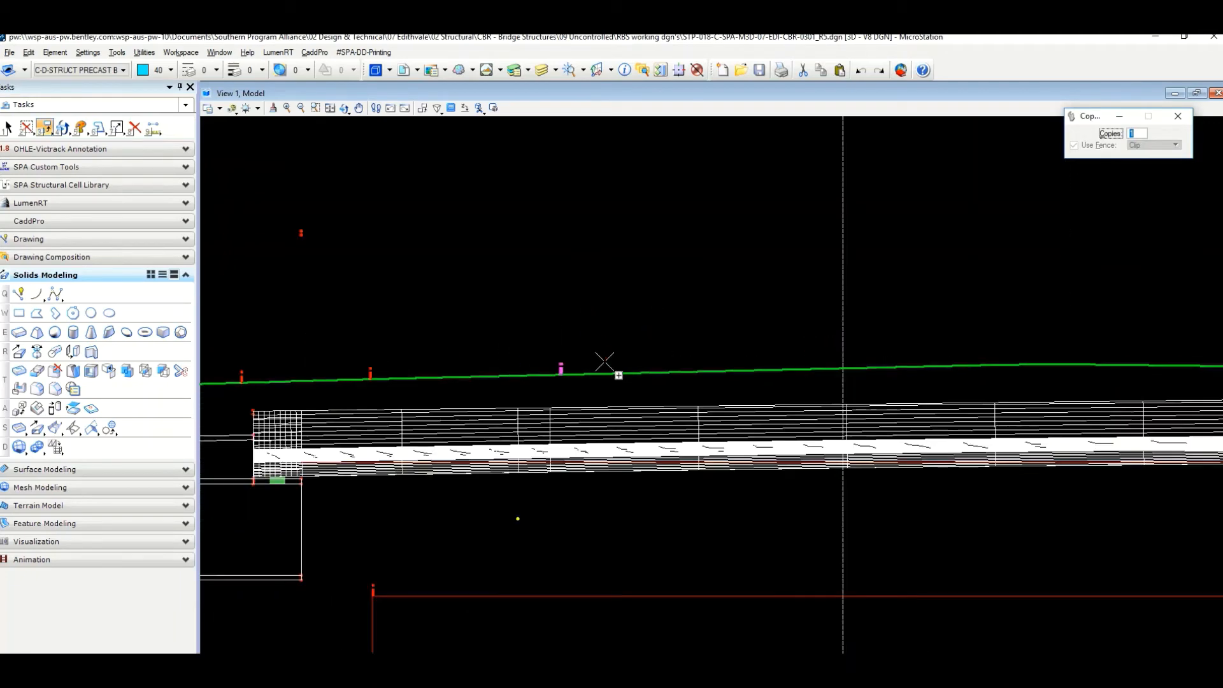
middle_click_drag(685, 351, 490, 382)
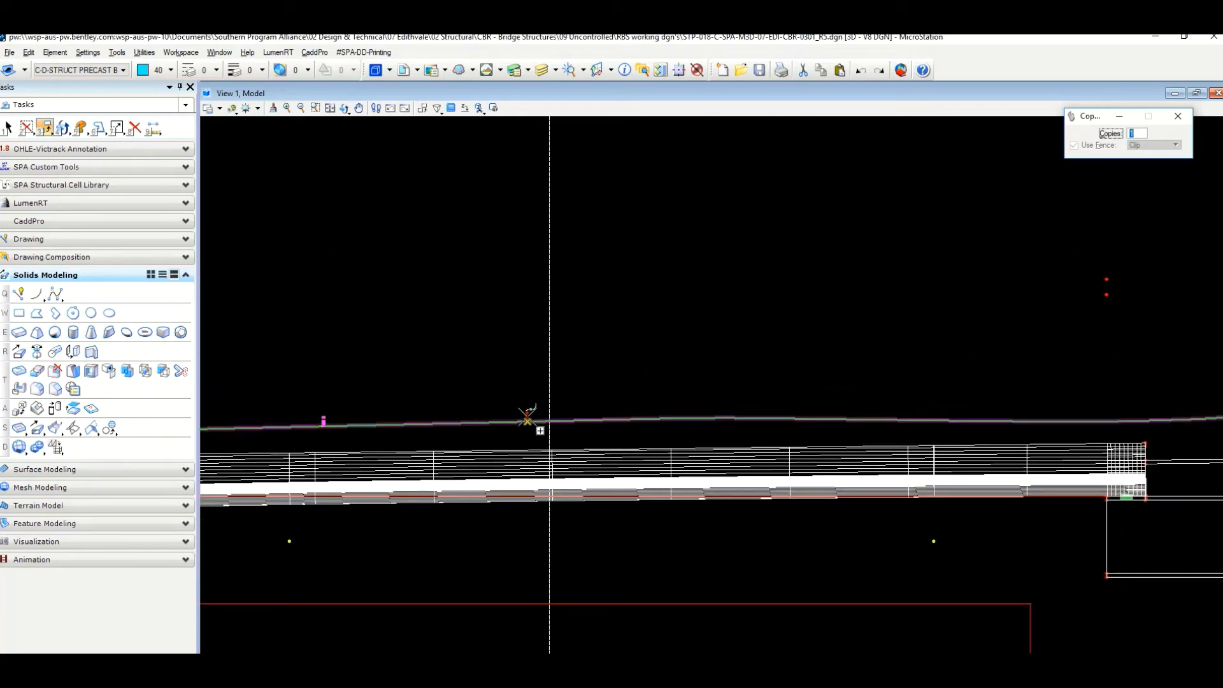
left_click(526, 410)
left_click(668, 411)
scroll(733, 417, "up", 5)
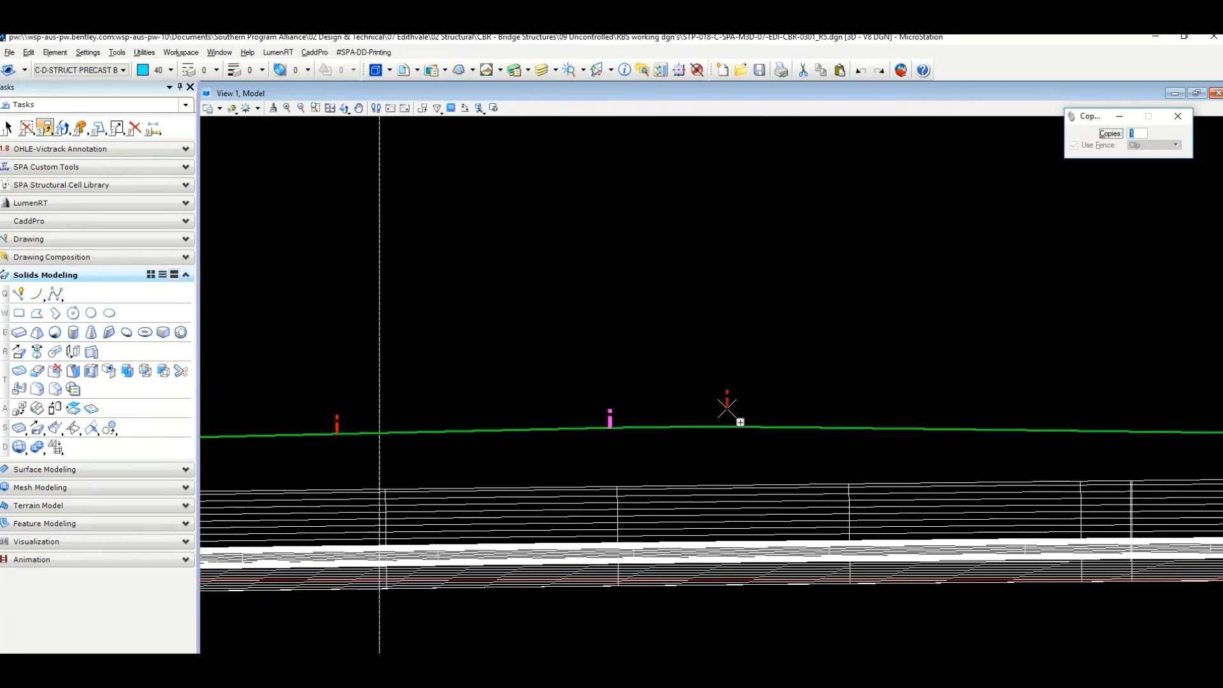
scroll(720, 422, "up", 1)
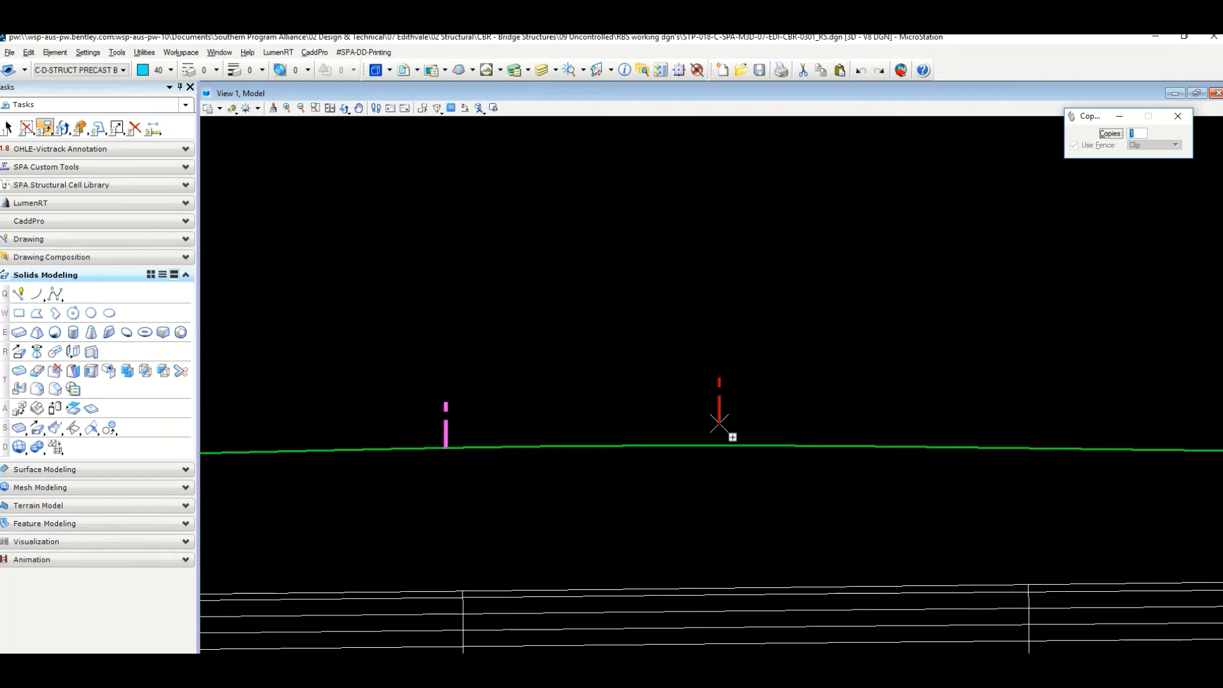
scroll(697, 439, "up", 2)
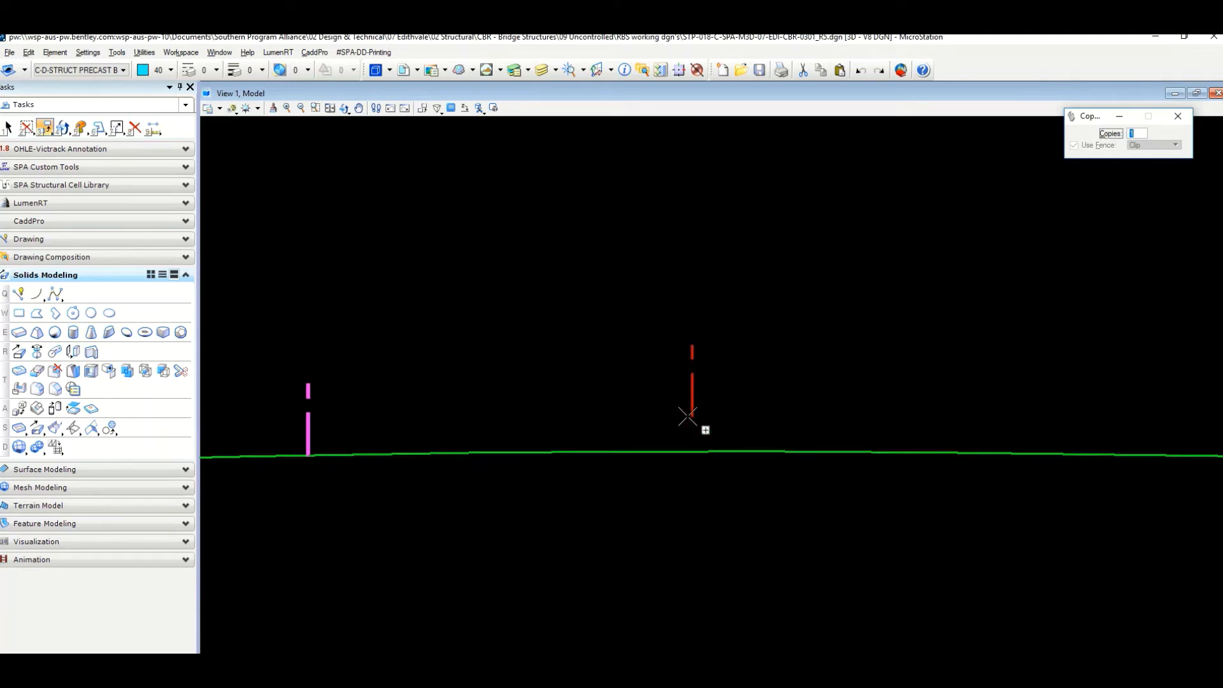
left_click(747, 447)
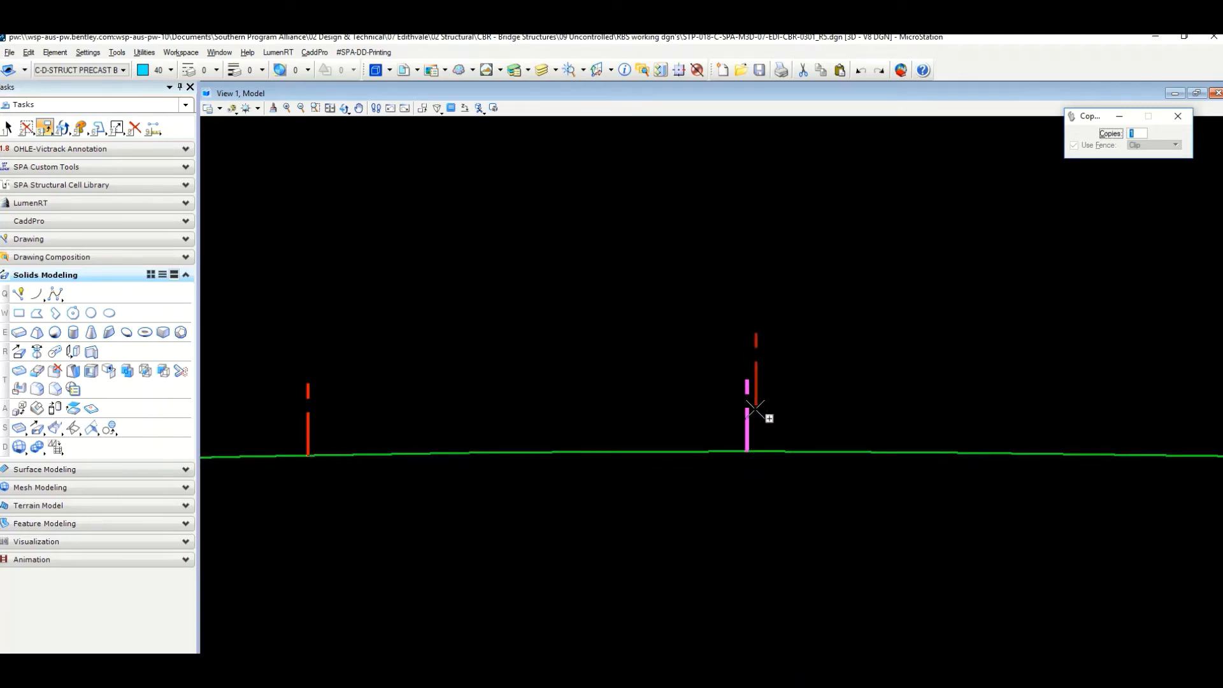
- Add two marker copies on the descending part of the green line just right of its crest
middle_click_drag(882, 533, 440, 512)
scroll(382, 515, "down", 1)
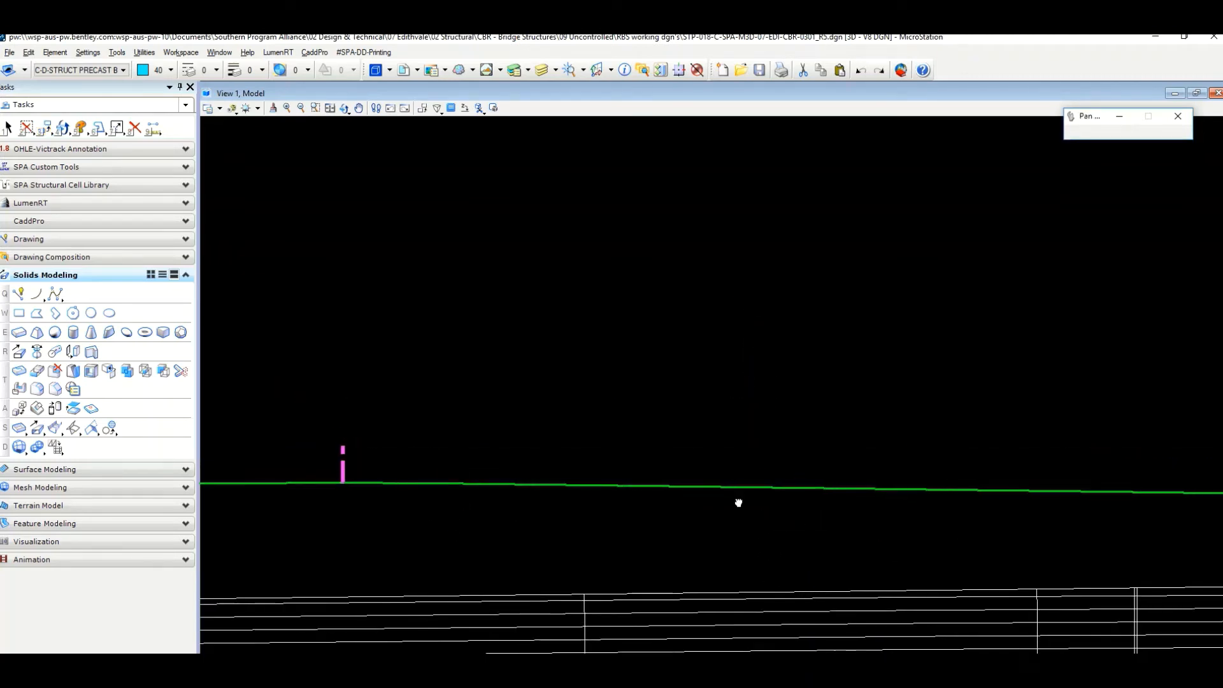
middle_click_drag(737, 502, 440, 489)
scroll(661, 453, "down", 2)
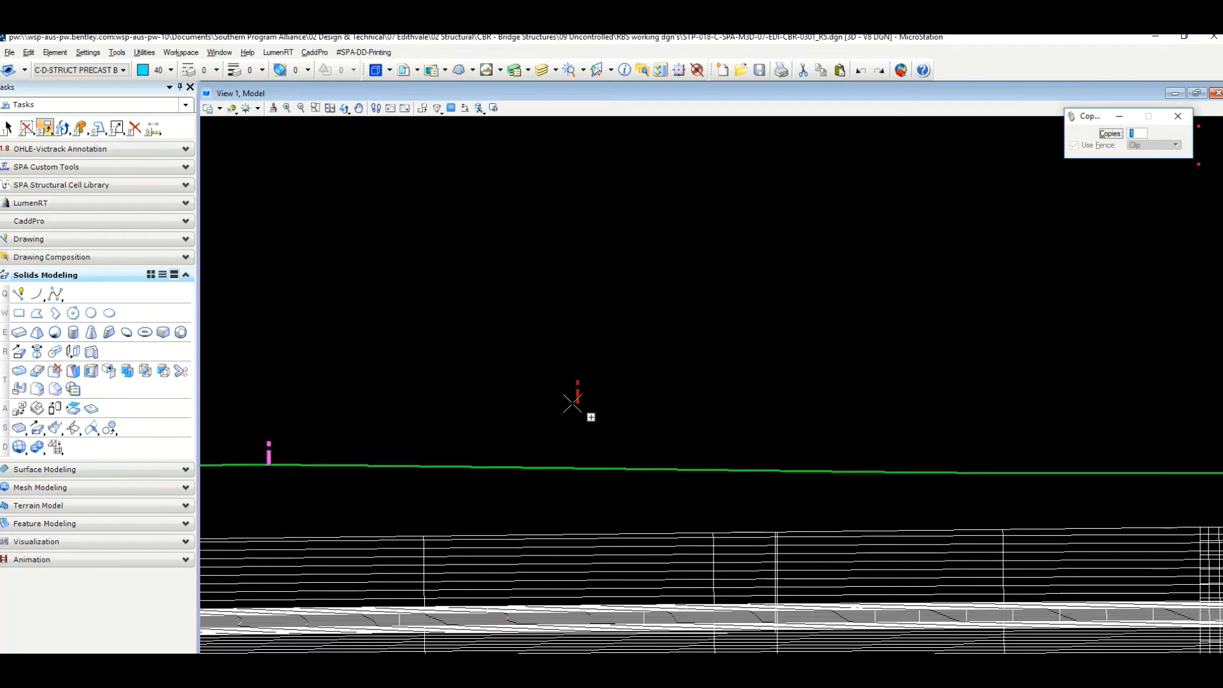
left_click(484, 465)
left_click(711, 460)
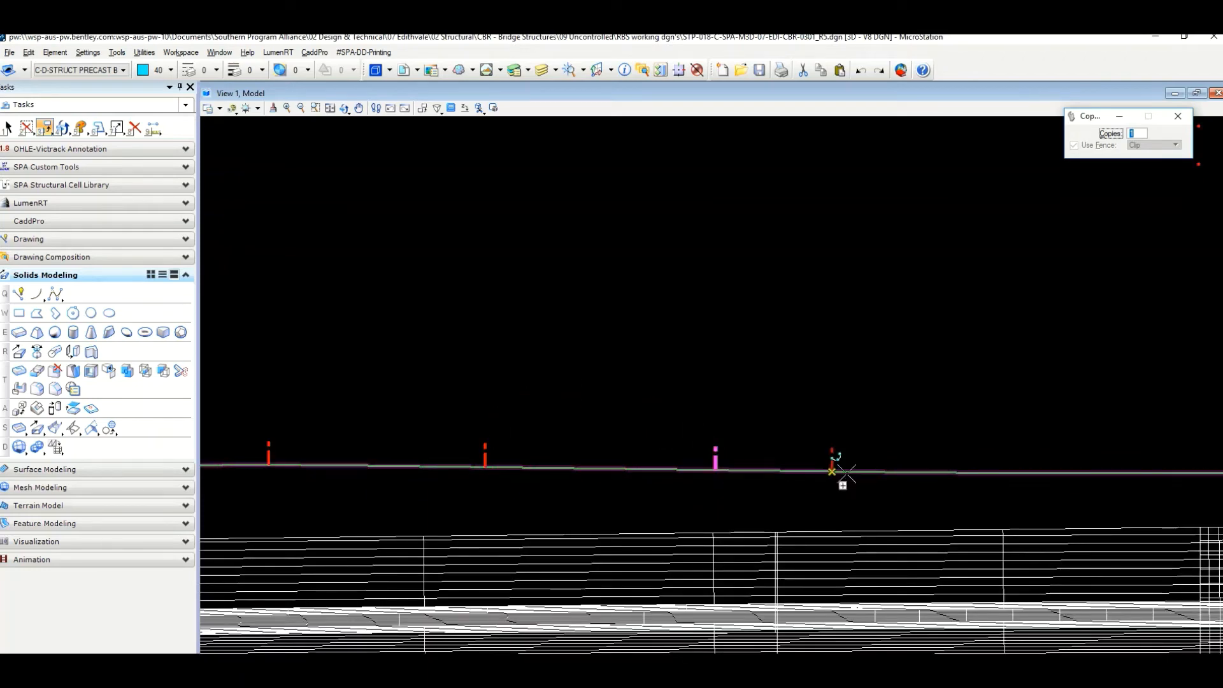
- Add four marker copies along the rising right part of the green line, the last at its right end, and finish copying
middle_click_drag(840, 486, 541, 491)
scroll(694, 501, "up", 3)
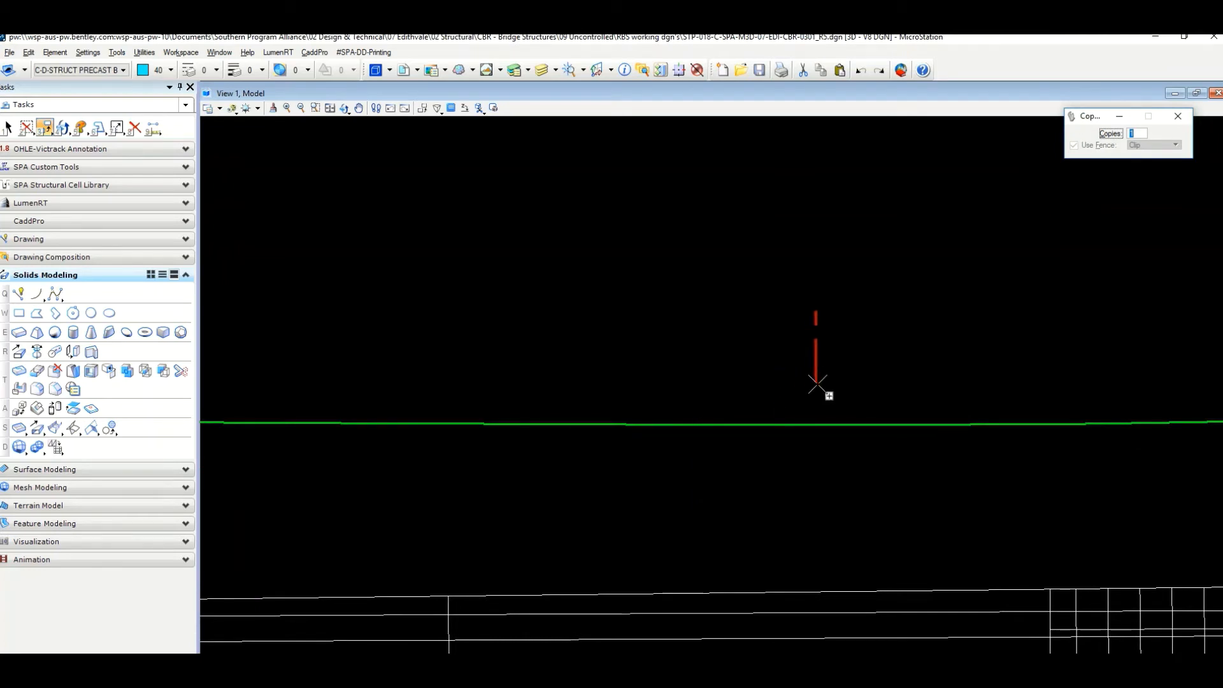
left_click(816, 421)
scroll(875, 443, "down", 1)
middle_click_drag(880, 445, 486, 481)
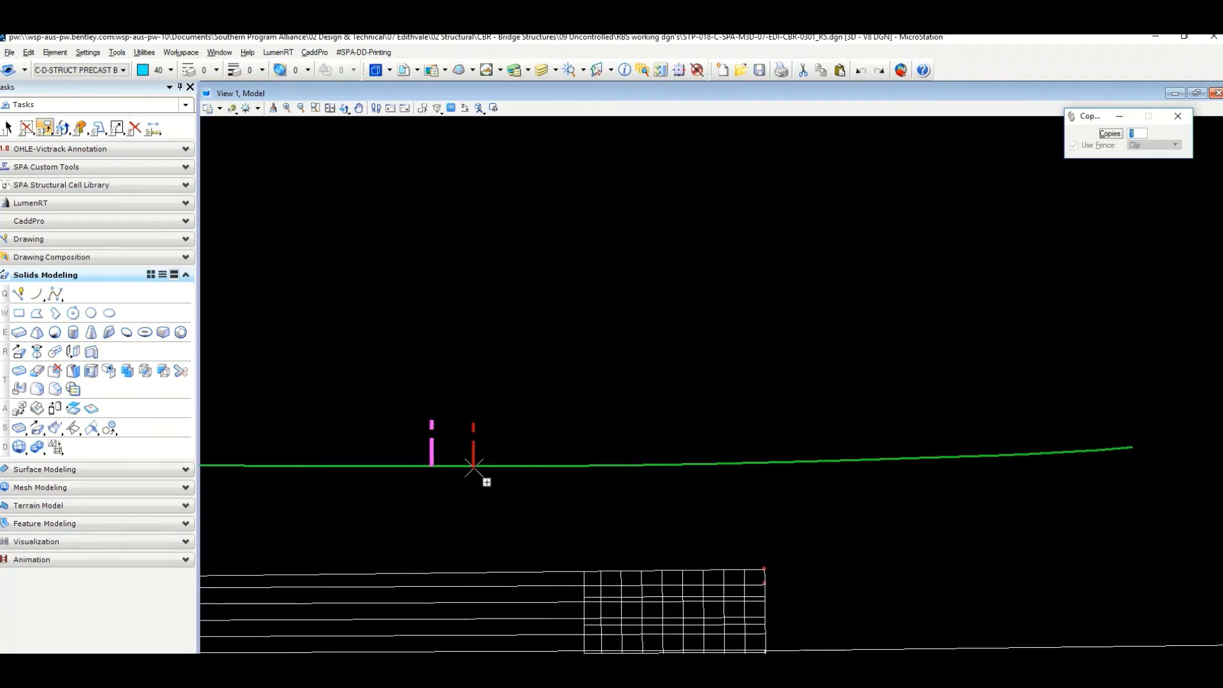
left_click(699, 454)
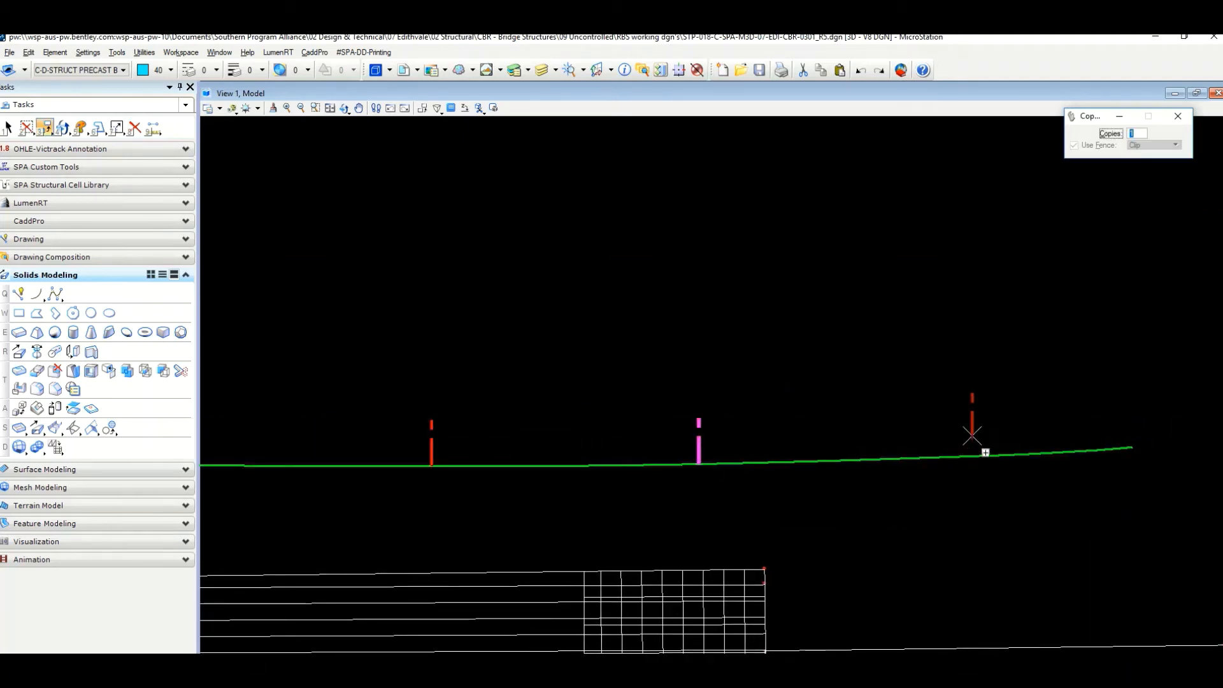
left_click(1006, 453)
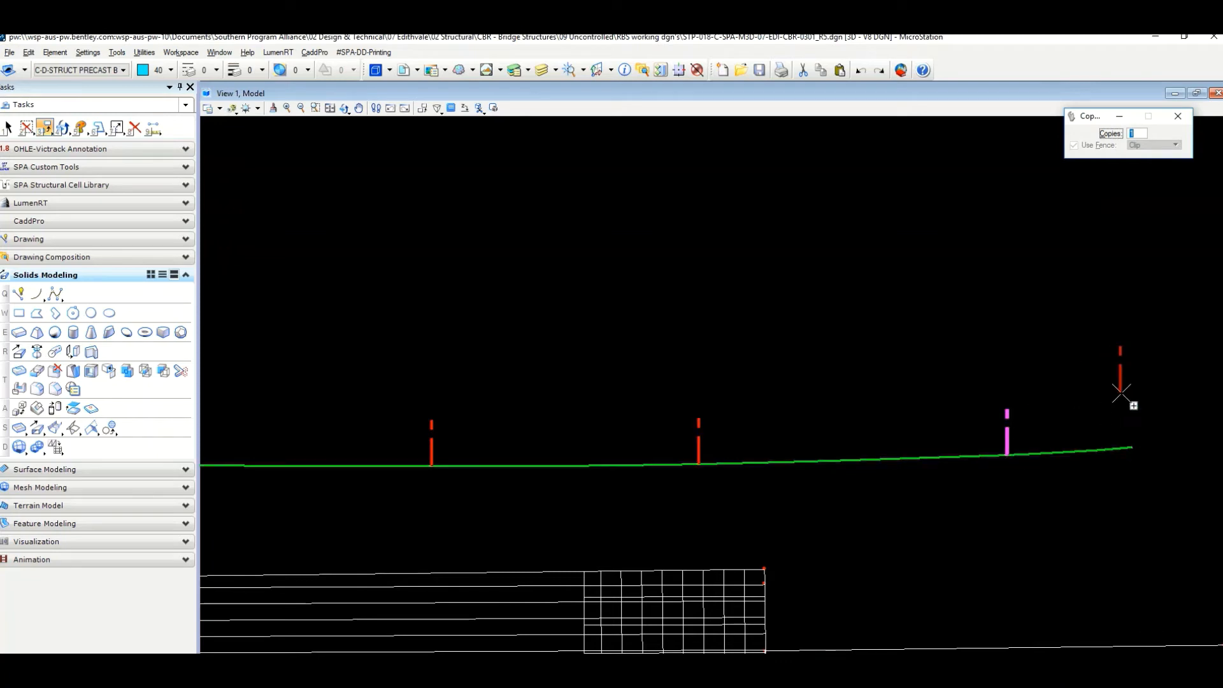
left_click(1132, 447)
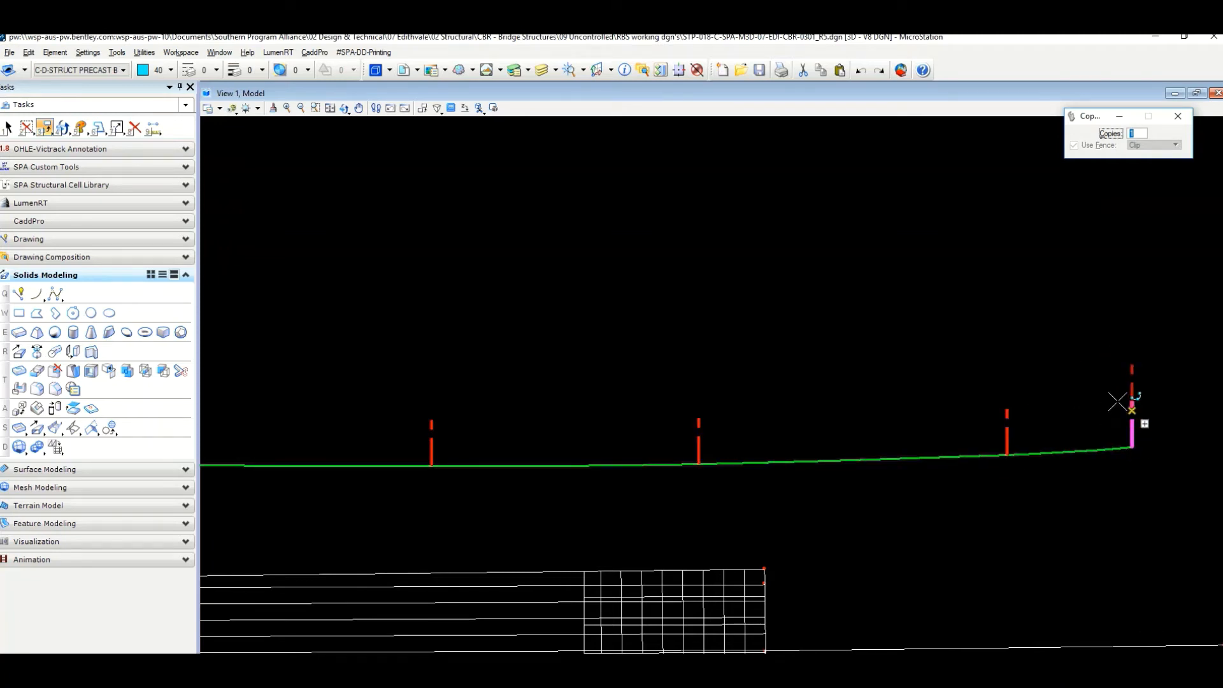
right_click(1016, 356)
scroll(994, 361, "down", 3)
scroll(800, 369, "down", 4)
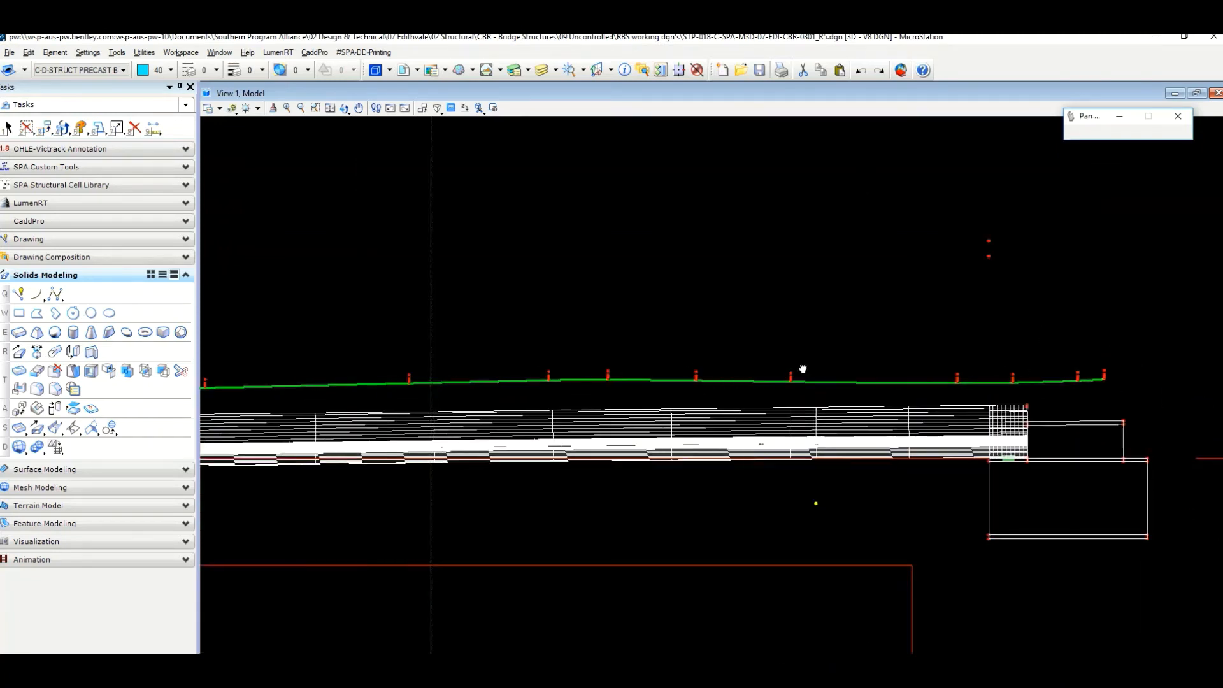
middle_click_drag(681, 347, 633, 374)
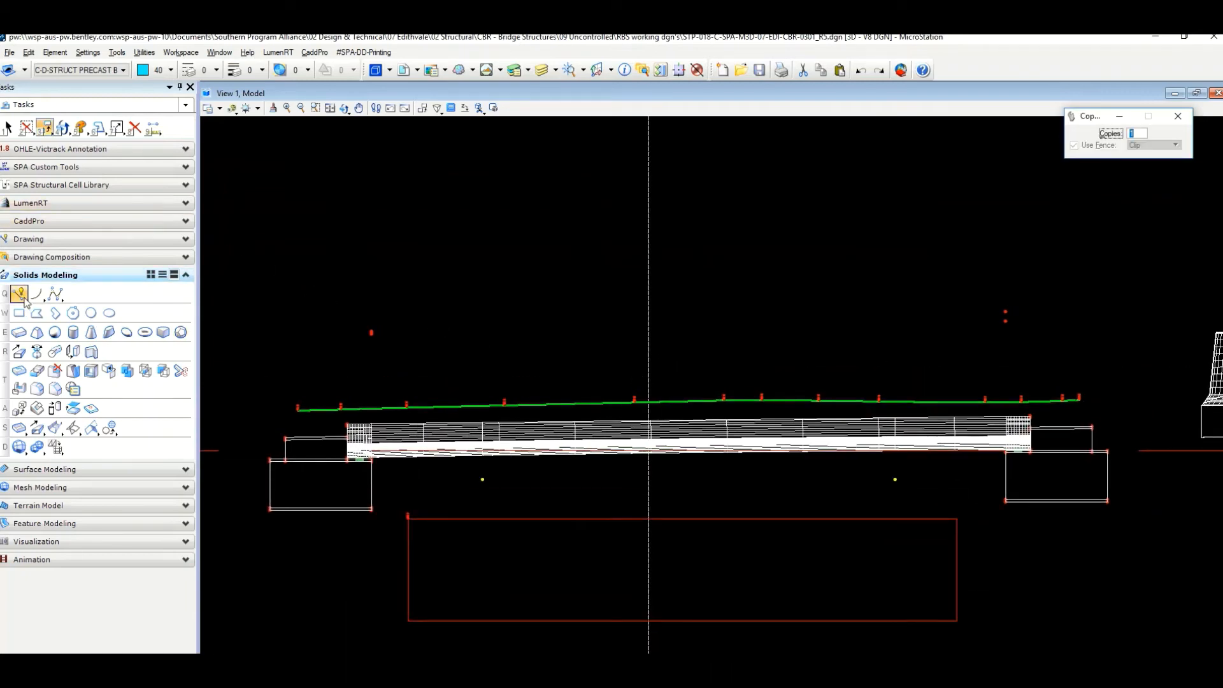
- Orbit the bridge model to check the copied markers in 3D, and restore the saved view "rom right"
left_click(346, 109)
left_click(501, 449)
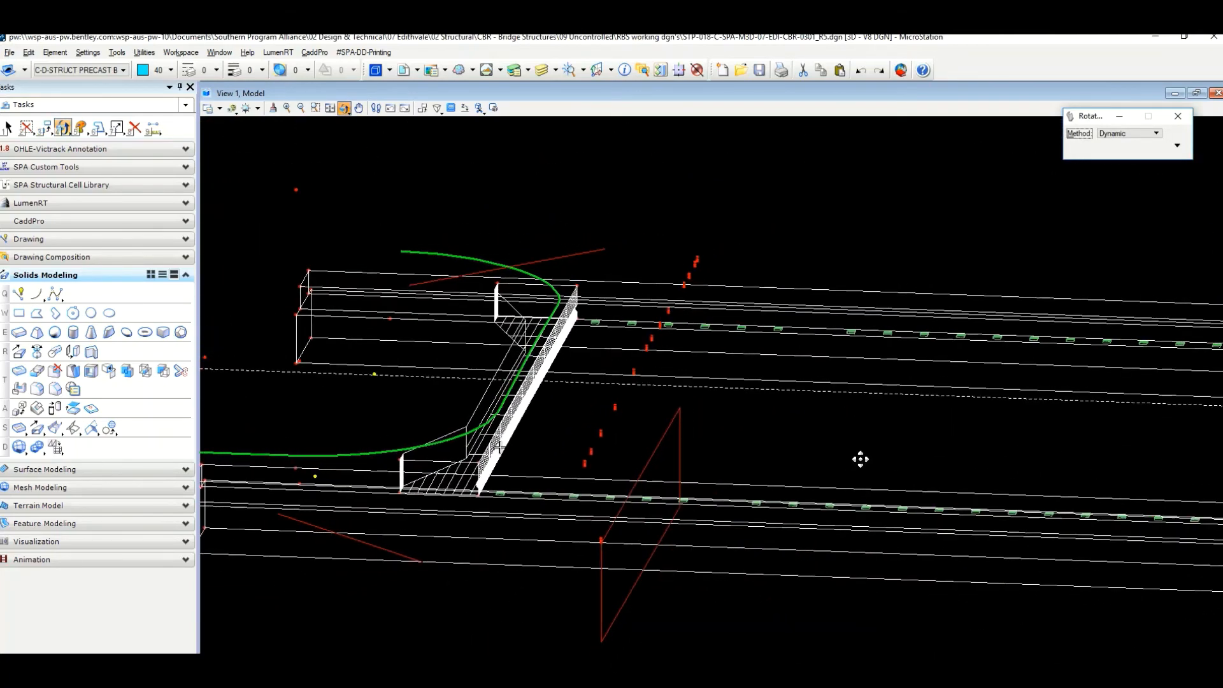
left_click(859, 459)
left_click_drag(618, 431, 394, 467)
right_click(829, 566)
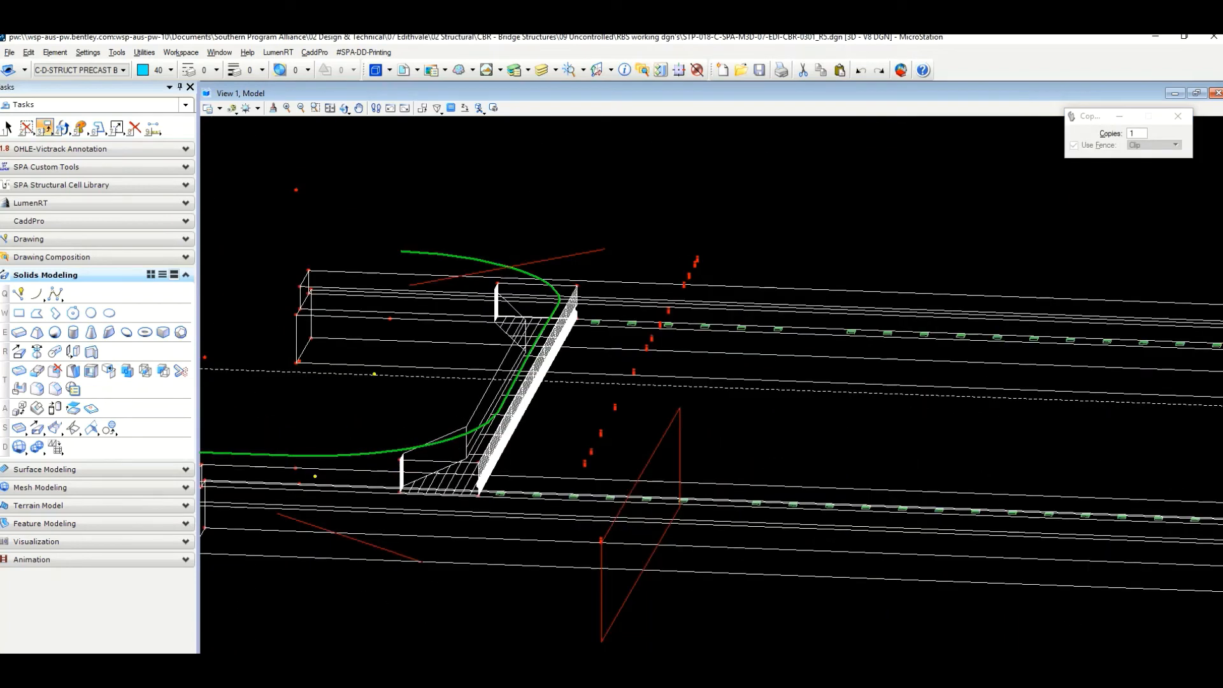
left_click(676, 443)
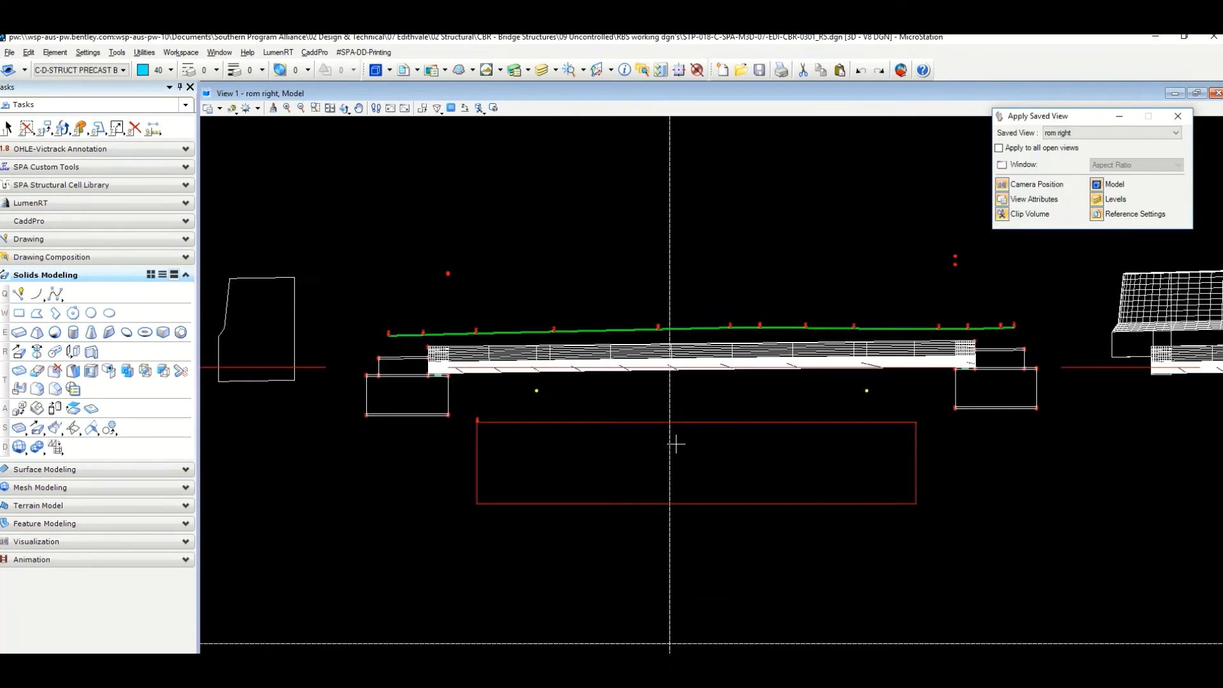
scroll(688, 463, "up", 3)
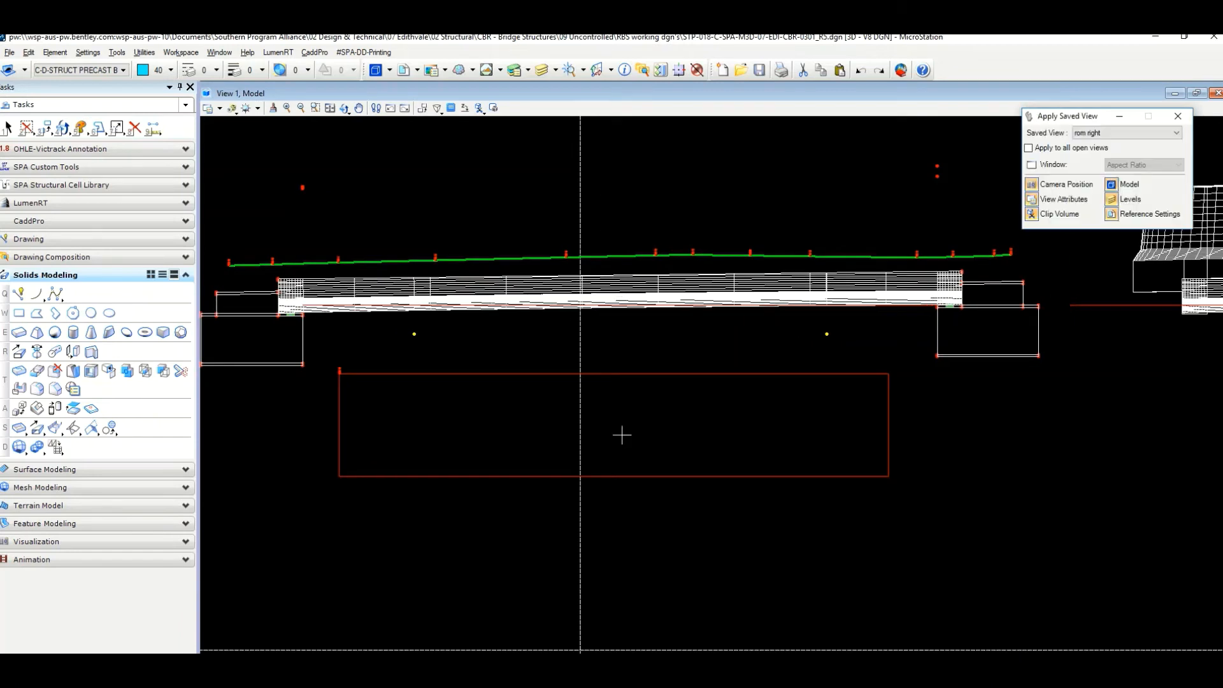
key("Escape")
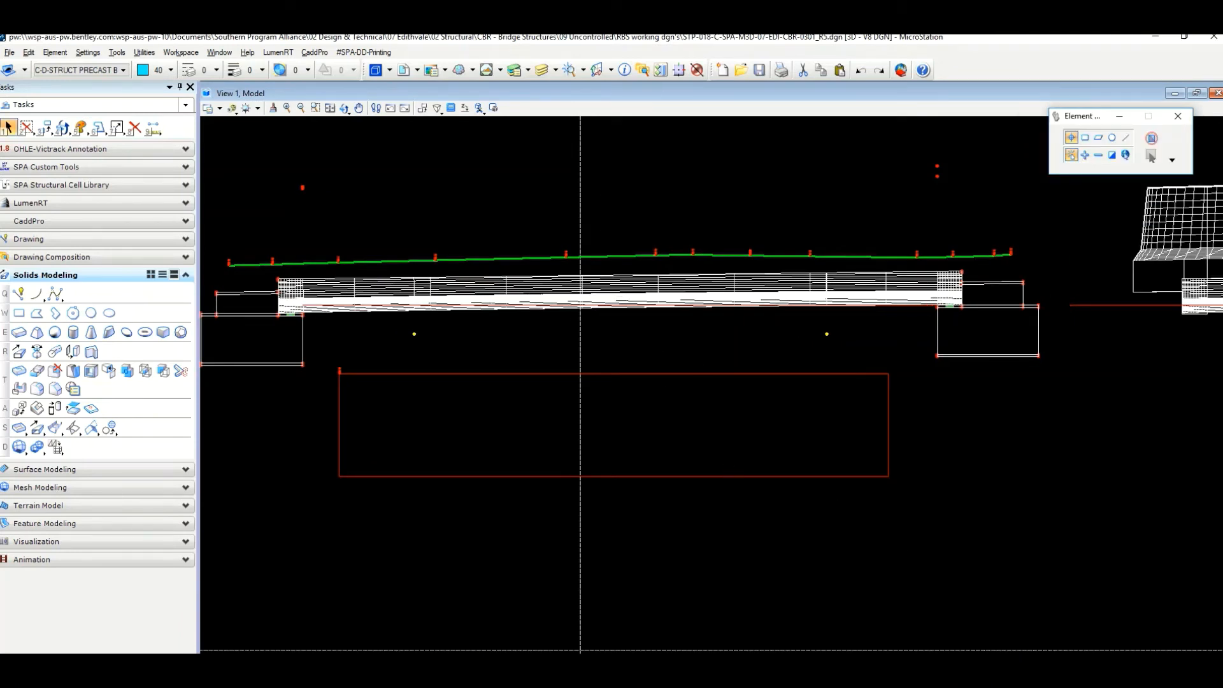
right_click(940, 517, "shift")
right_click(941, 517, "shift")
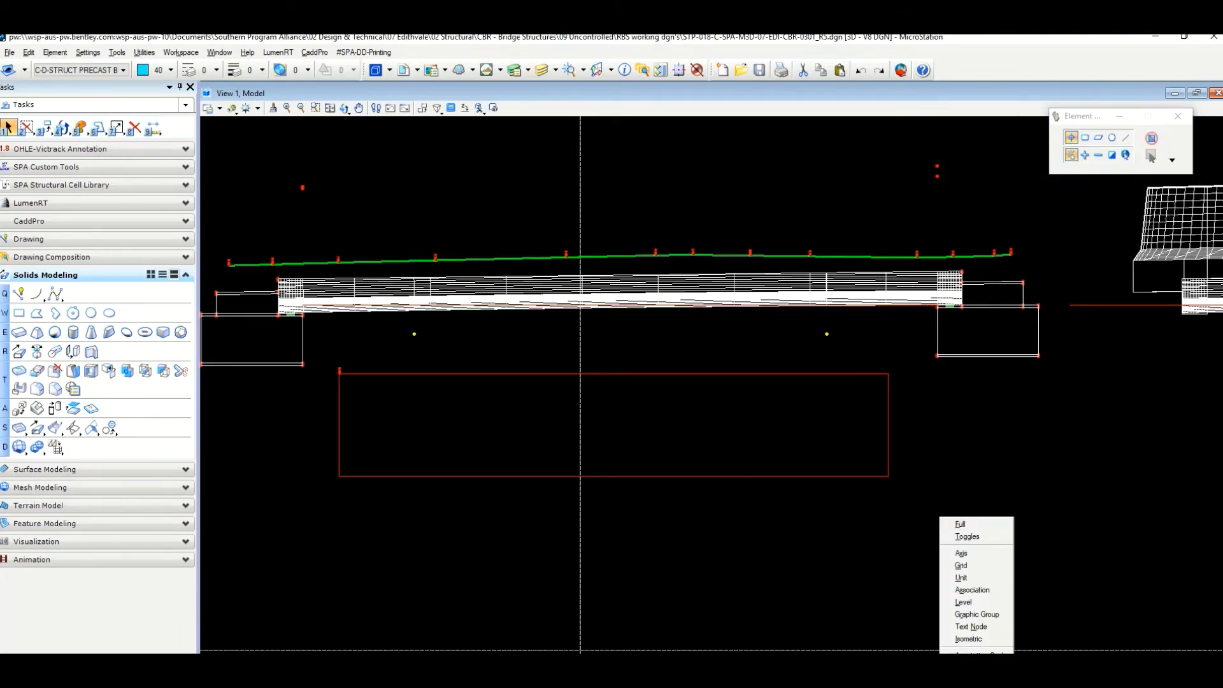
key("Escape")
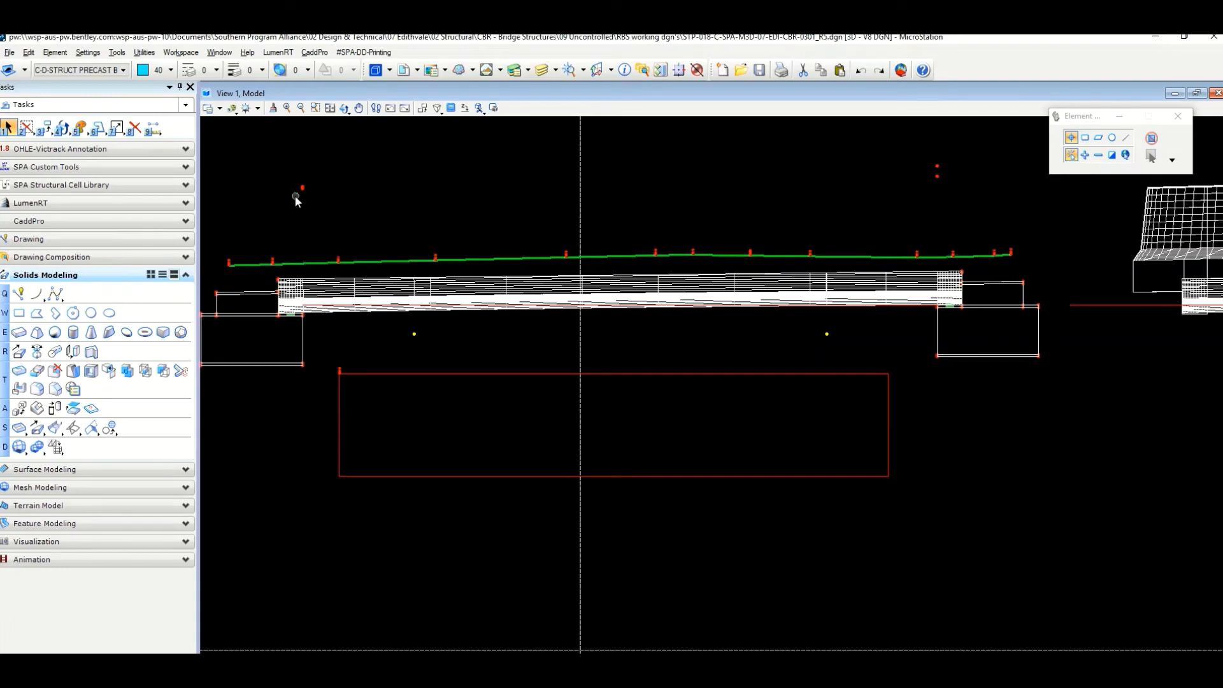
left_click(467, 108)
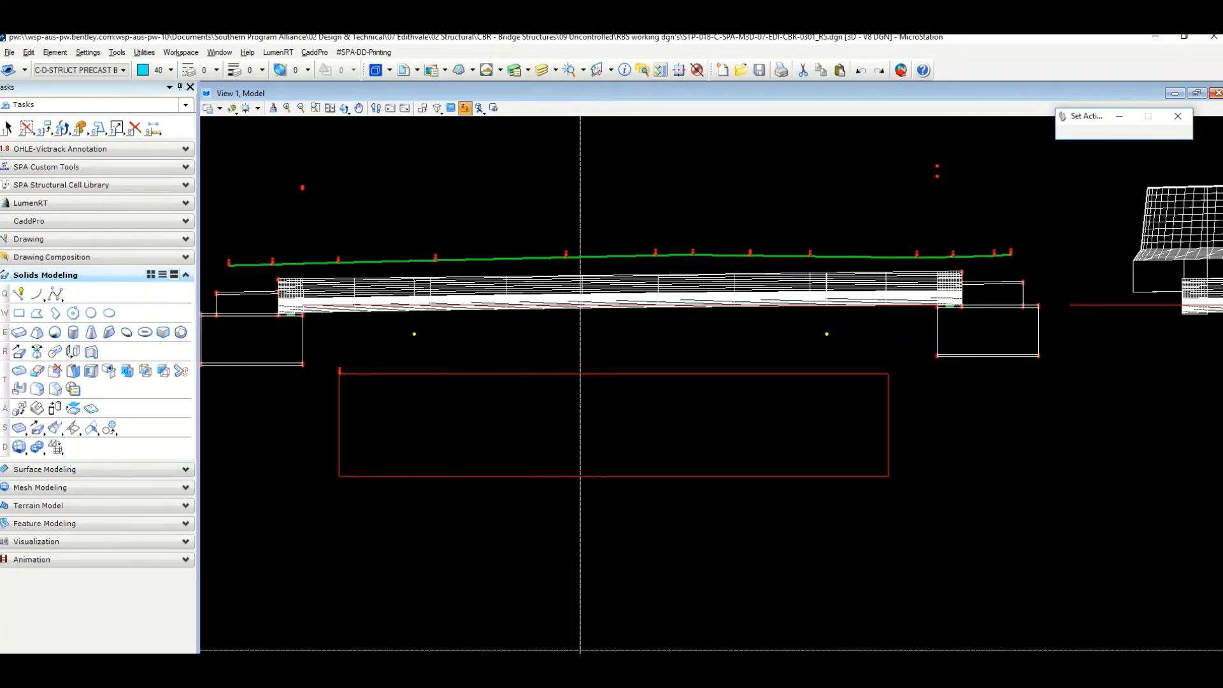
right_click(944, 516)
left_click(7, 127)
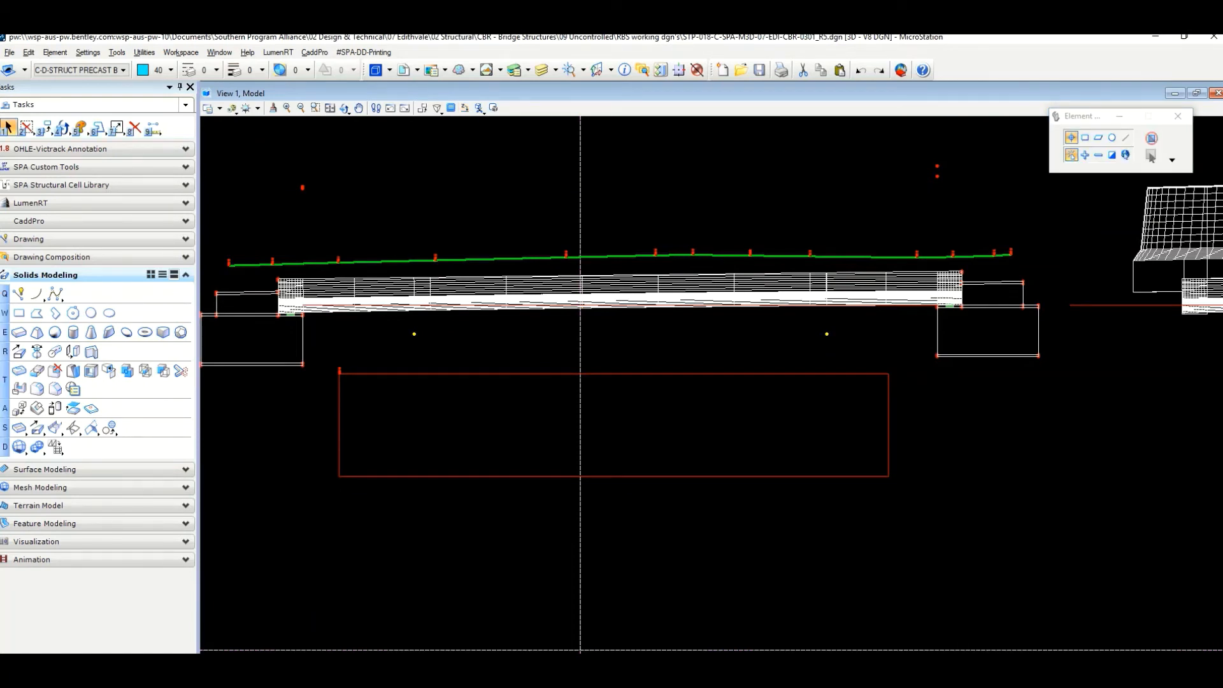
- Start a SmartLine with sharp line segments in colour 40 at the lower end of the leftmost marker's upper dash
scroll(301, 230, "up", 2)
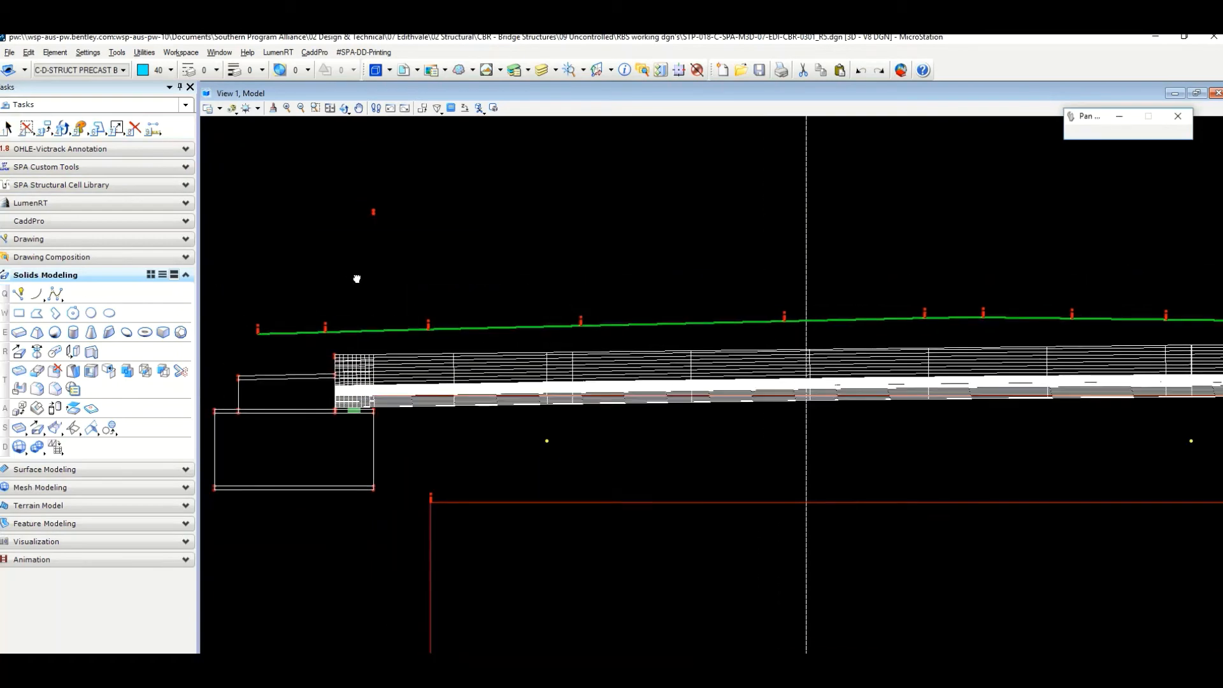
scroll(357, 279, "down", 2)
middle_click_drag(357, 279, 323, 315)
scroll(315, 315, "up", 3)
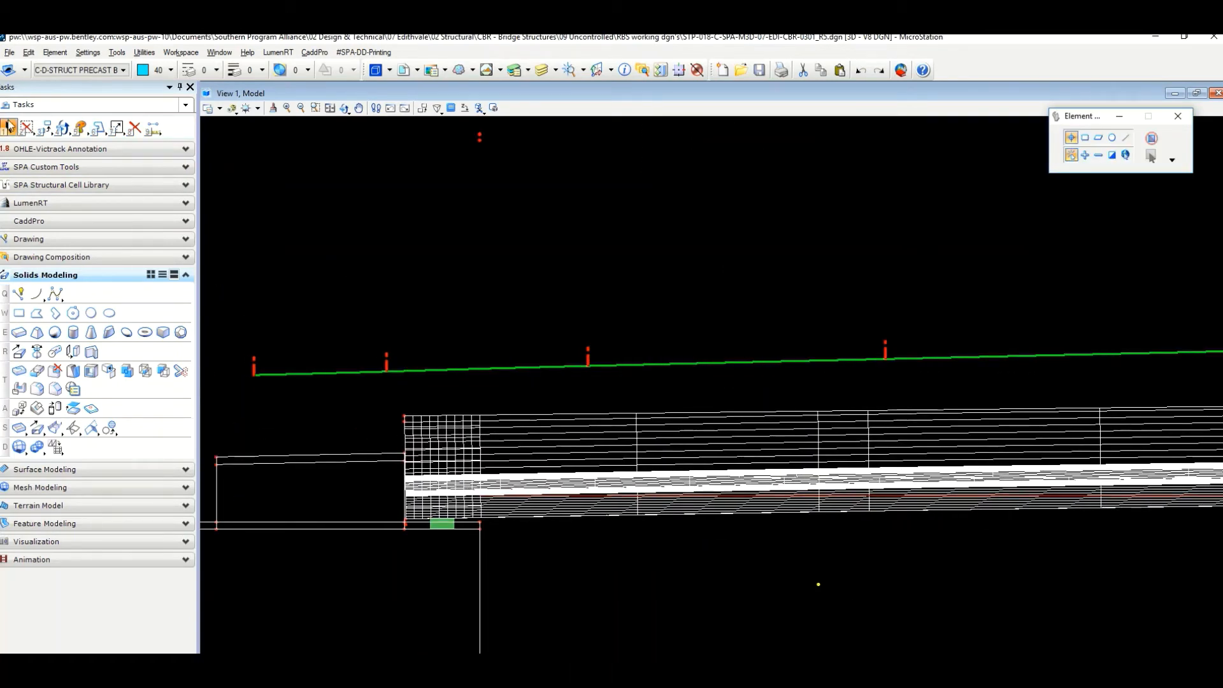
left_click(19, 293)
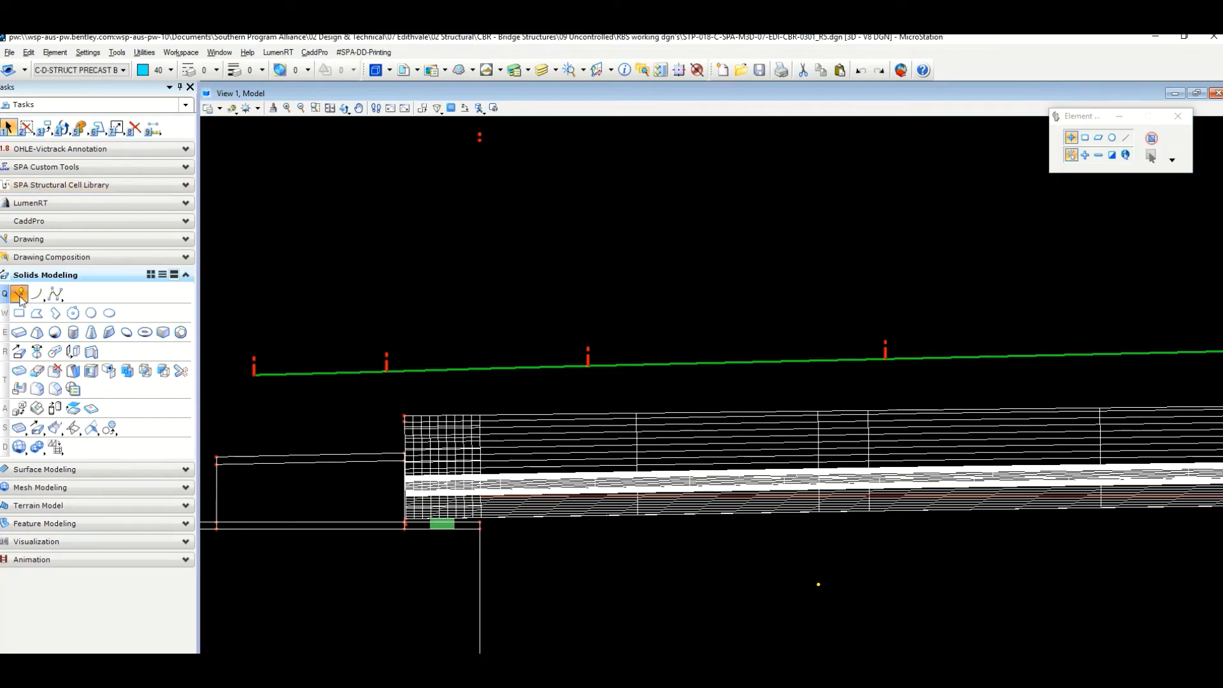
left_click(146, 72)
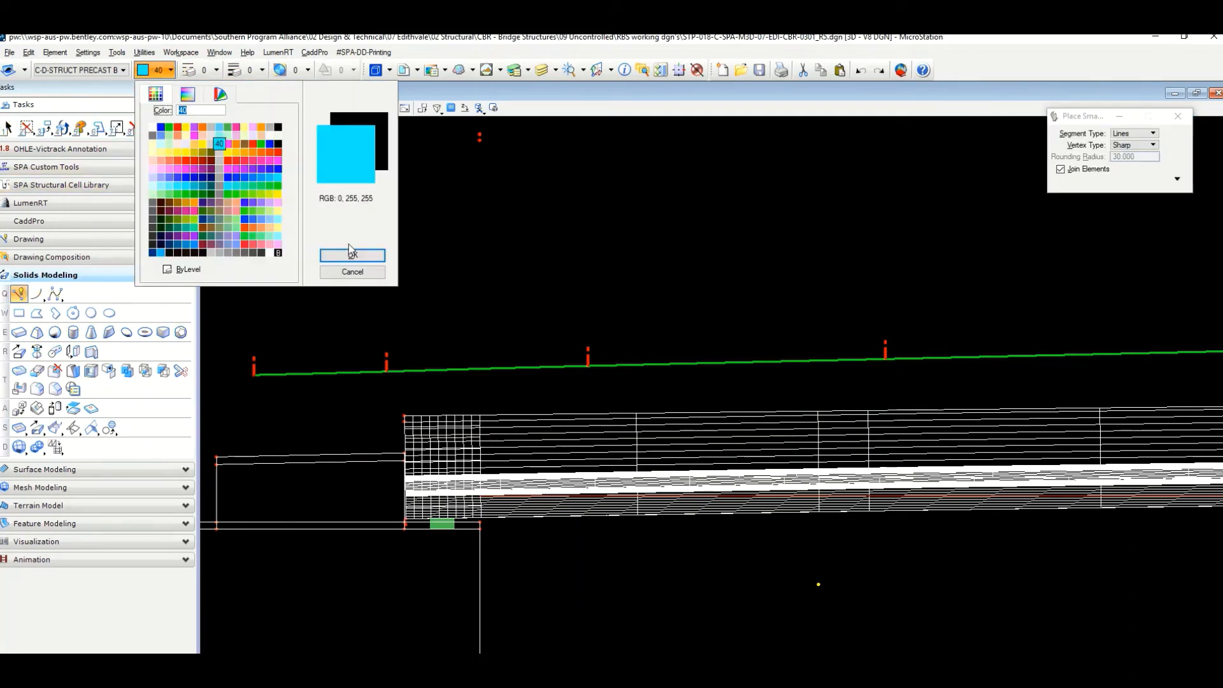
left_click(351, 254)
scroll(251, 369, "up", 4)
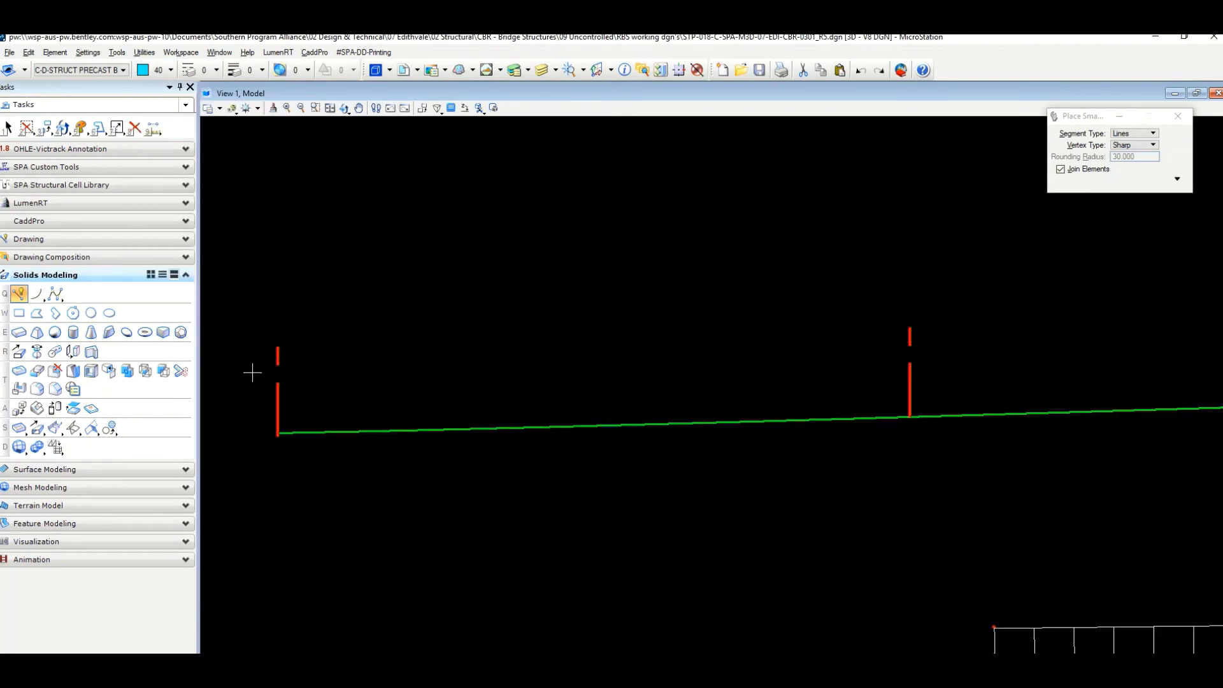
scroll(253, 373, "up", 3)
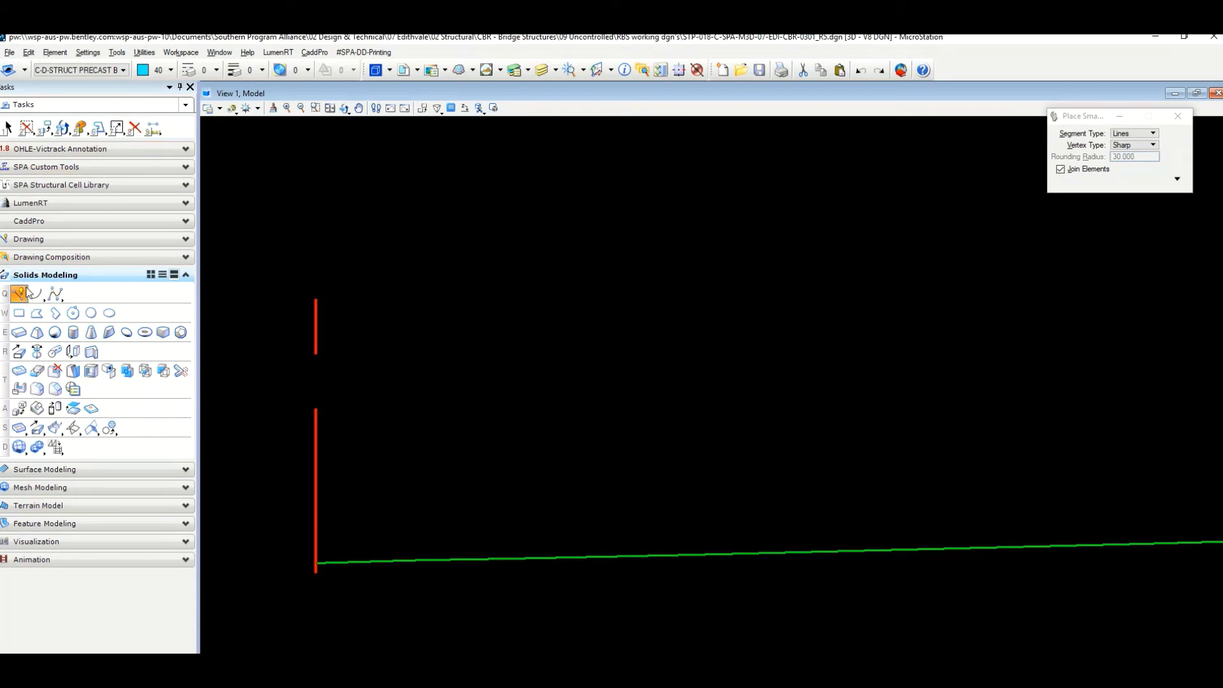
scroll(340, 386, "down", 3)
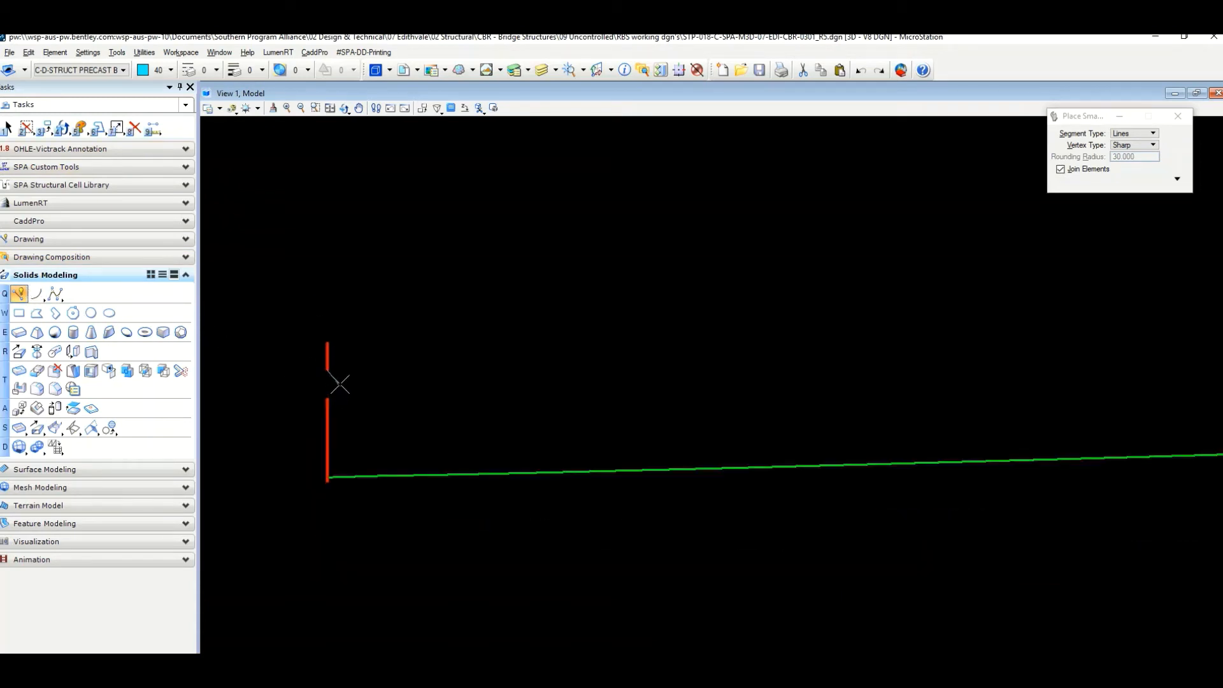
scroll(340, 372, "up", 4)
scroll(335, 375, "down", 3)
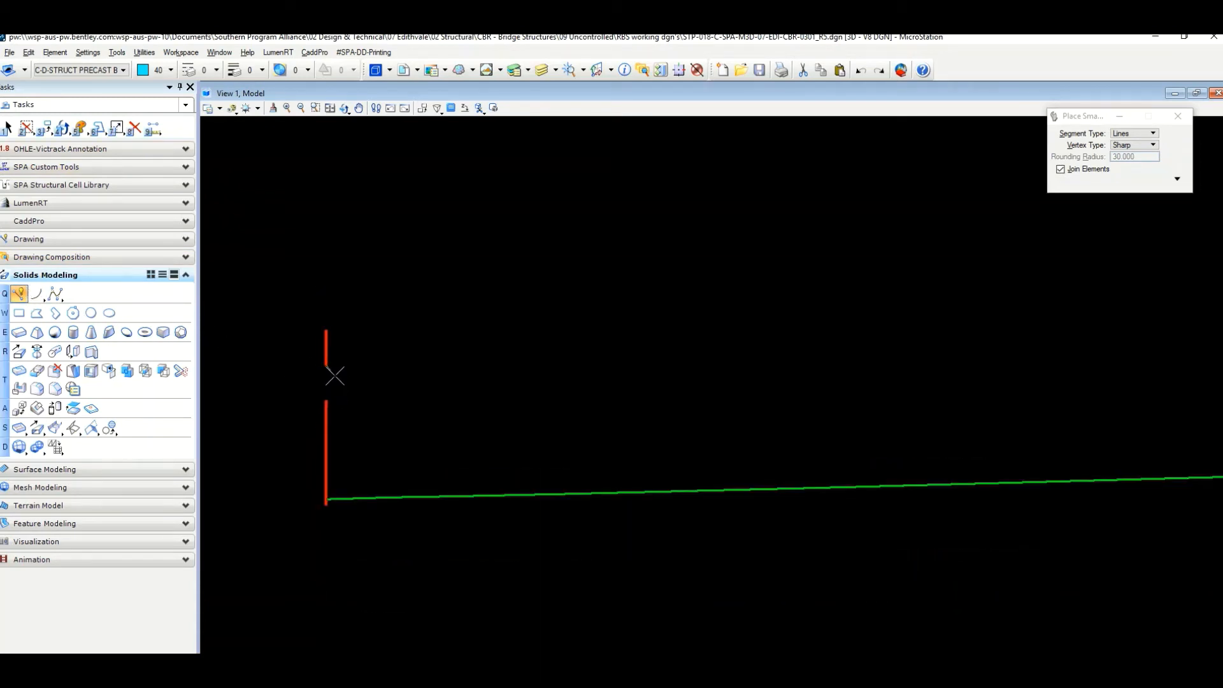
scroll(332, 366, "down", 3)
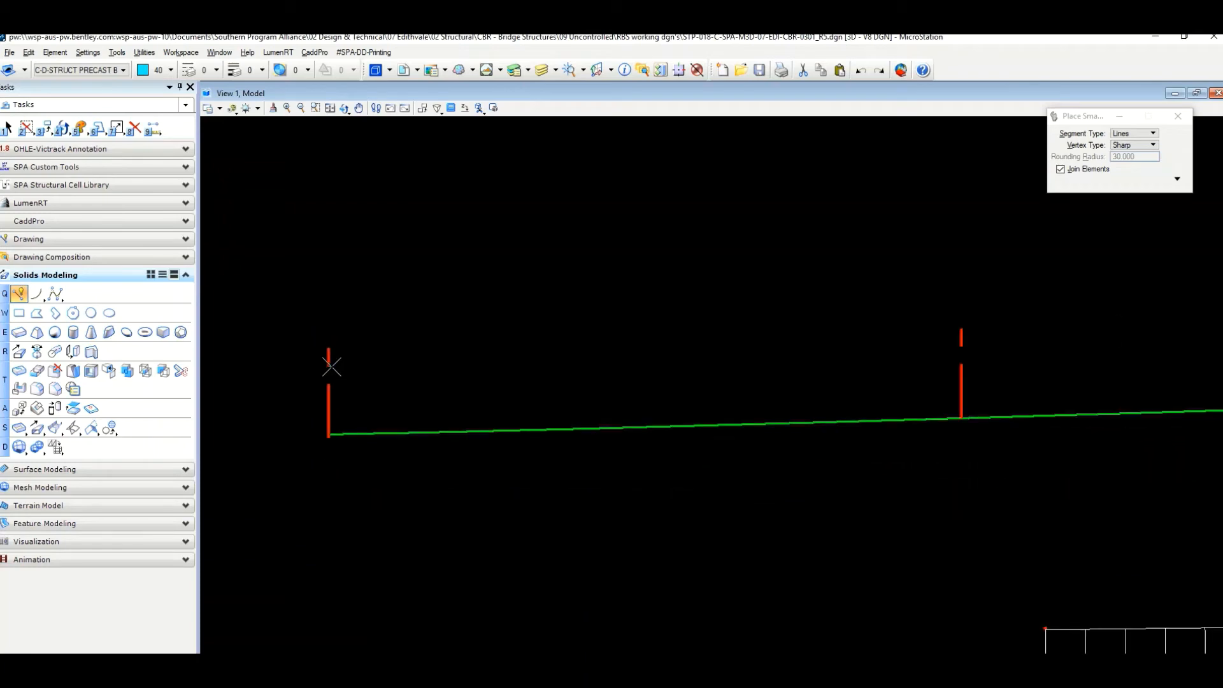
- Extend the SmartLine to the marker at the green line's crest, snapping to the lower end of its upper dash
scroll(377, 362, "down", 5)
scroll(702, 338, "up", 2)
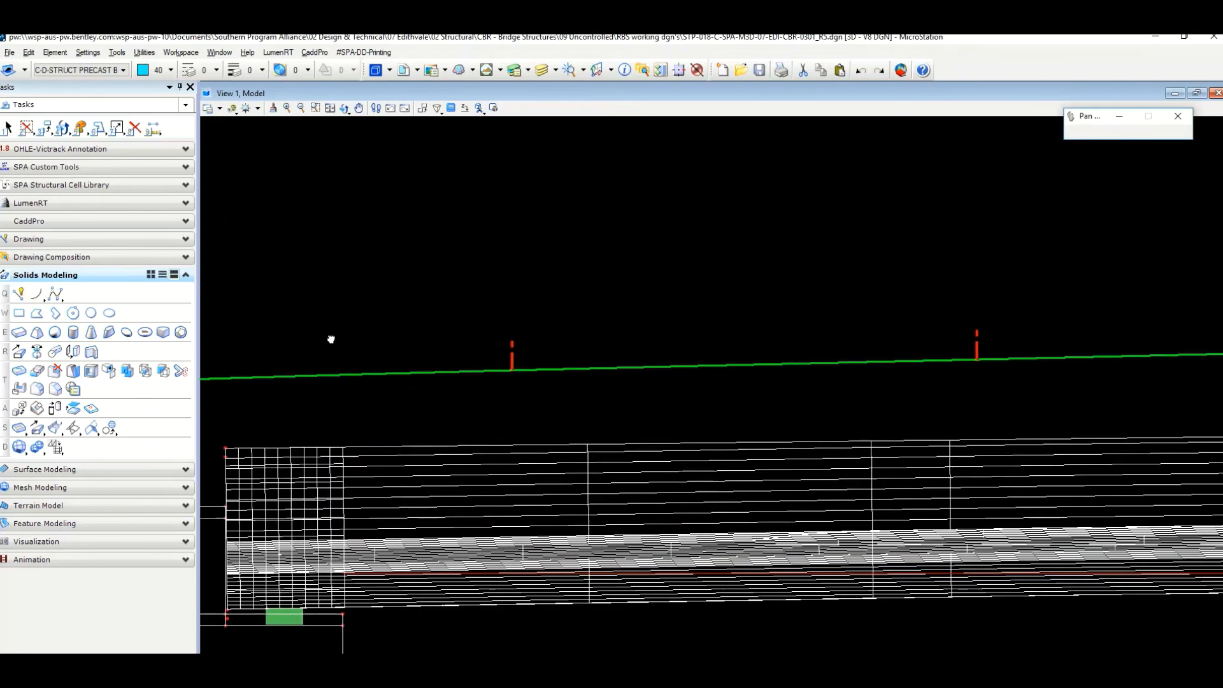
scroll(337, 341, "down", 2)
middle_click_drag(860, 332, 410, 335)
middle_click_drag(810, 324, 528, 325)
scroll(800, 330, "up", 2)
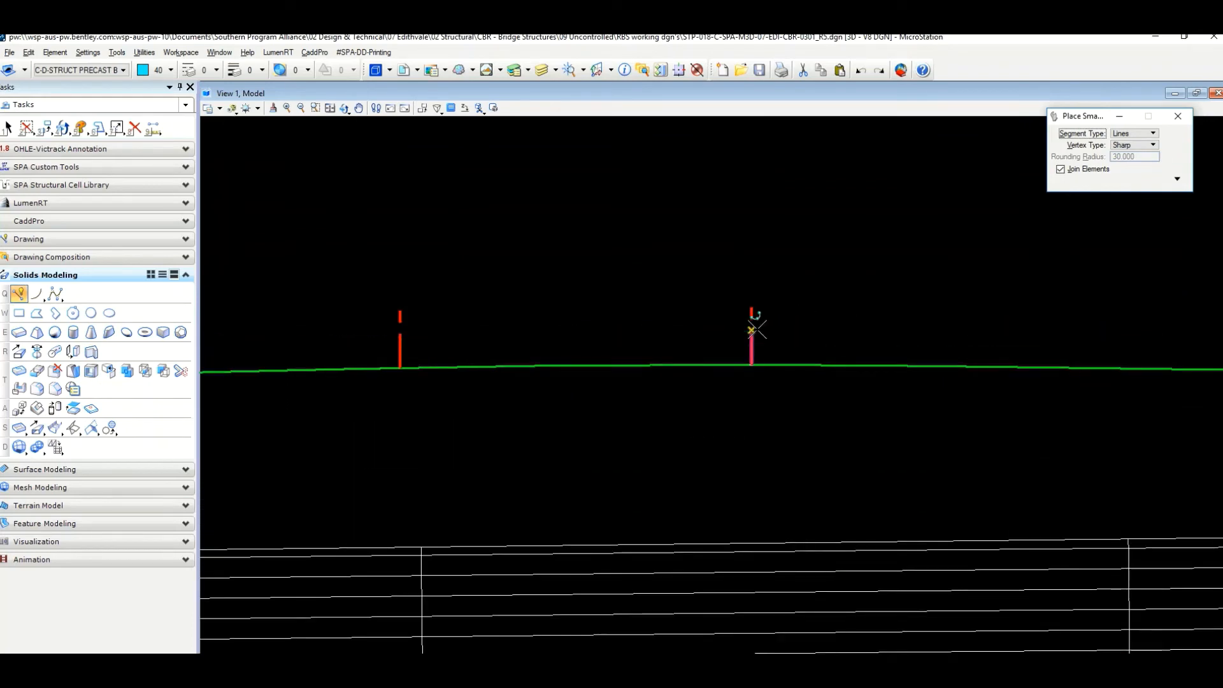
scroll(754, 330, "up", 2)
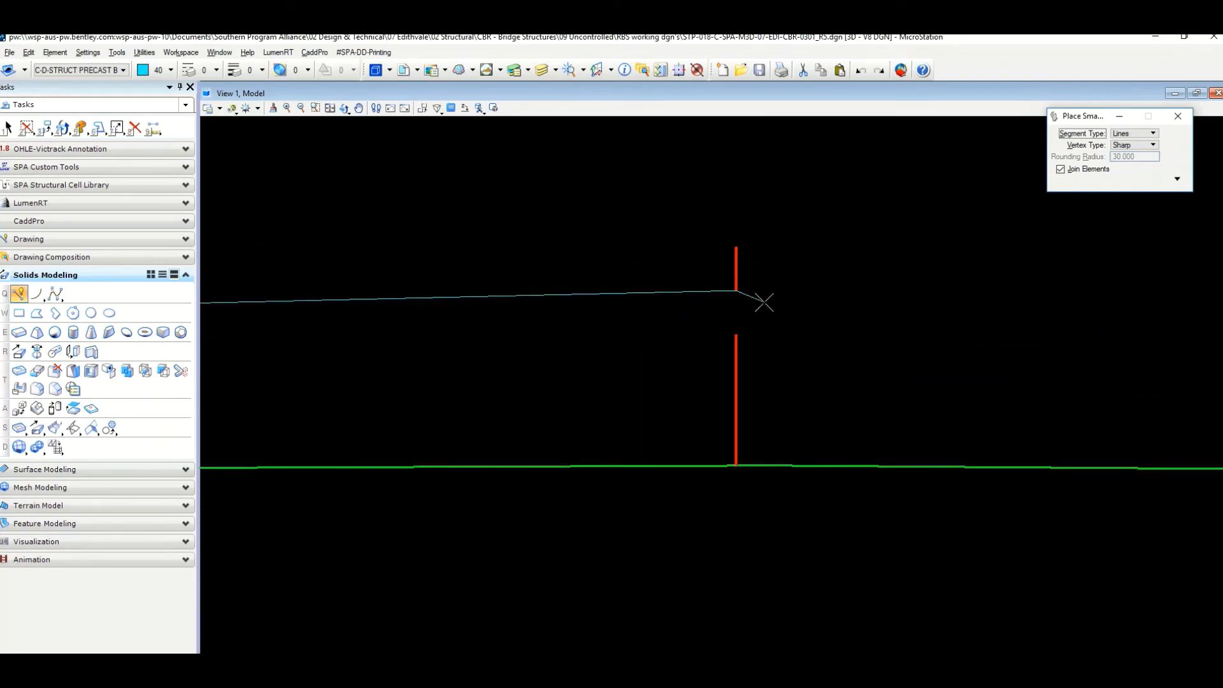
- Add a SmartLine vertex at the top of the lower dash of the marker at the green line's low point right of the crest
scroll(763, 302, "down", 5)
middle_click_drag(975, 317, 445, 372)
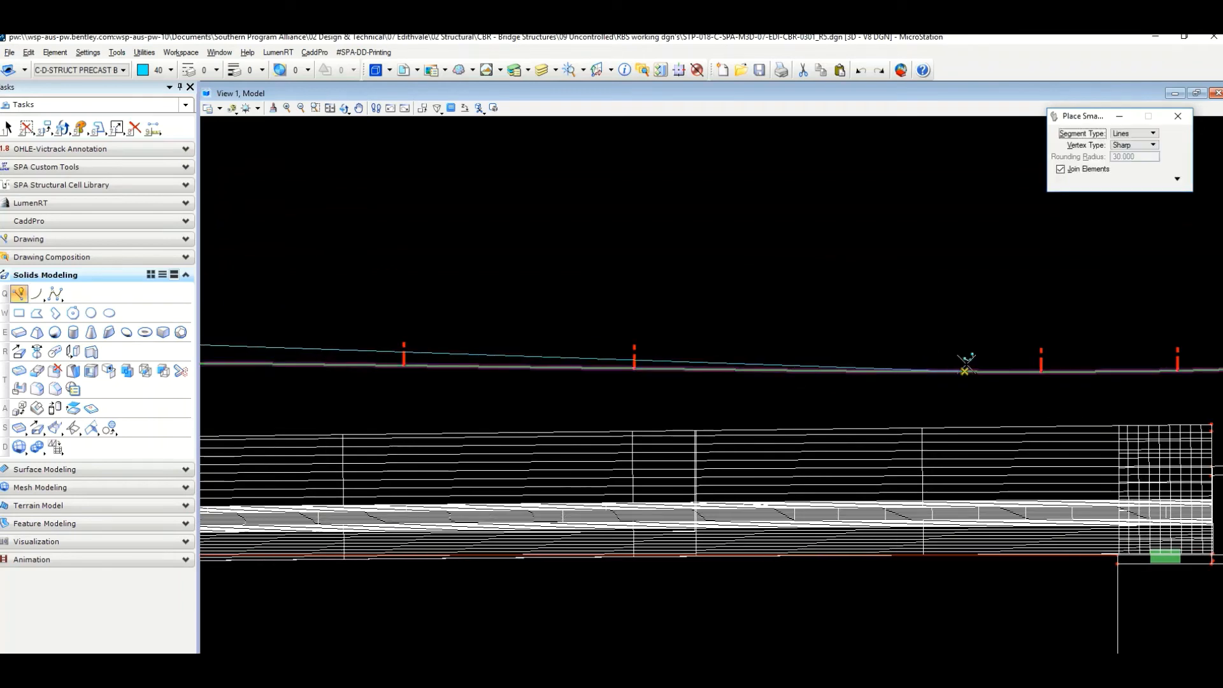
scroll(790, 353, "up", 3)
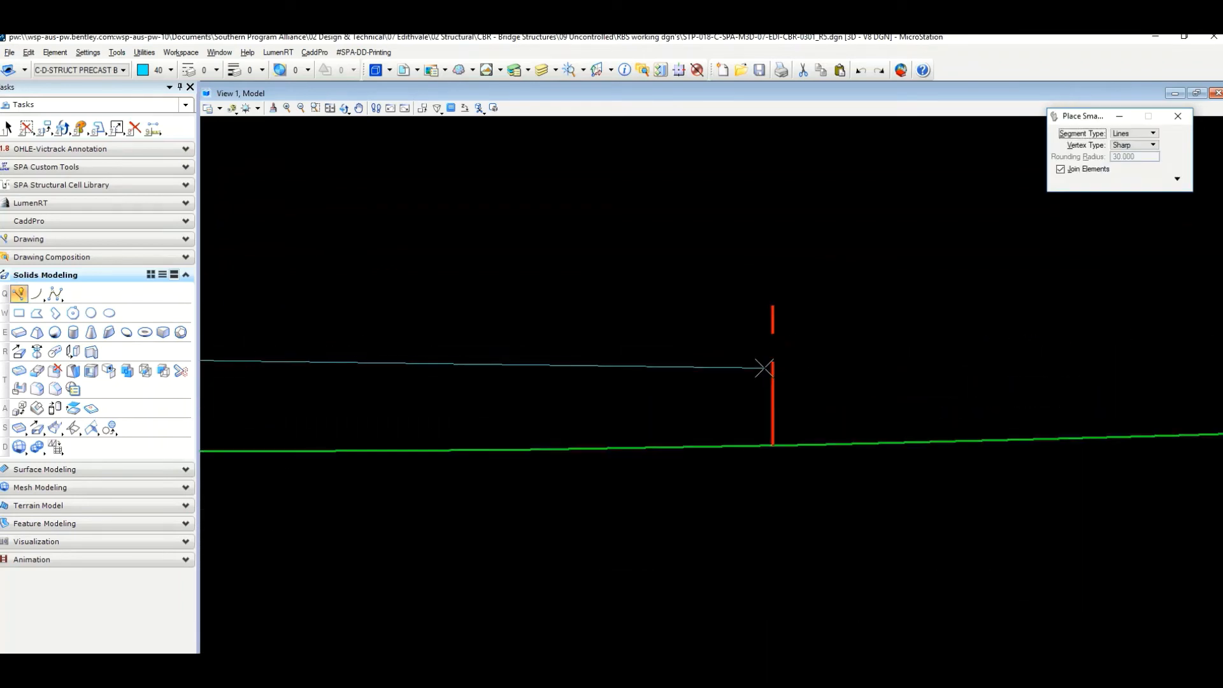
scroll(763, 368, "down", 2)
middle_click_drag(423, 371, 783, 363)
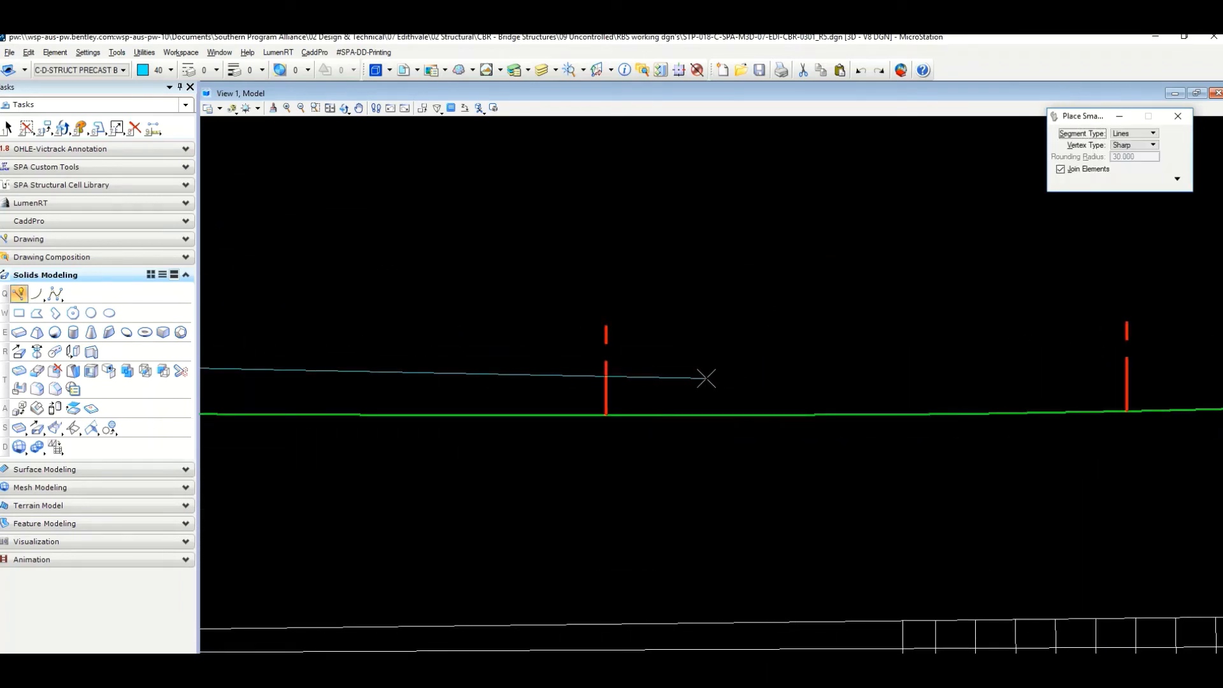
scroll(596, 363, "up", 4)
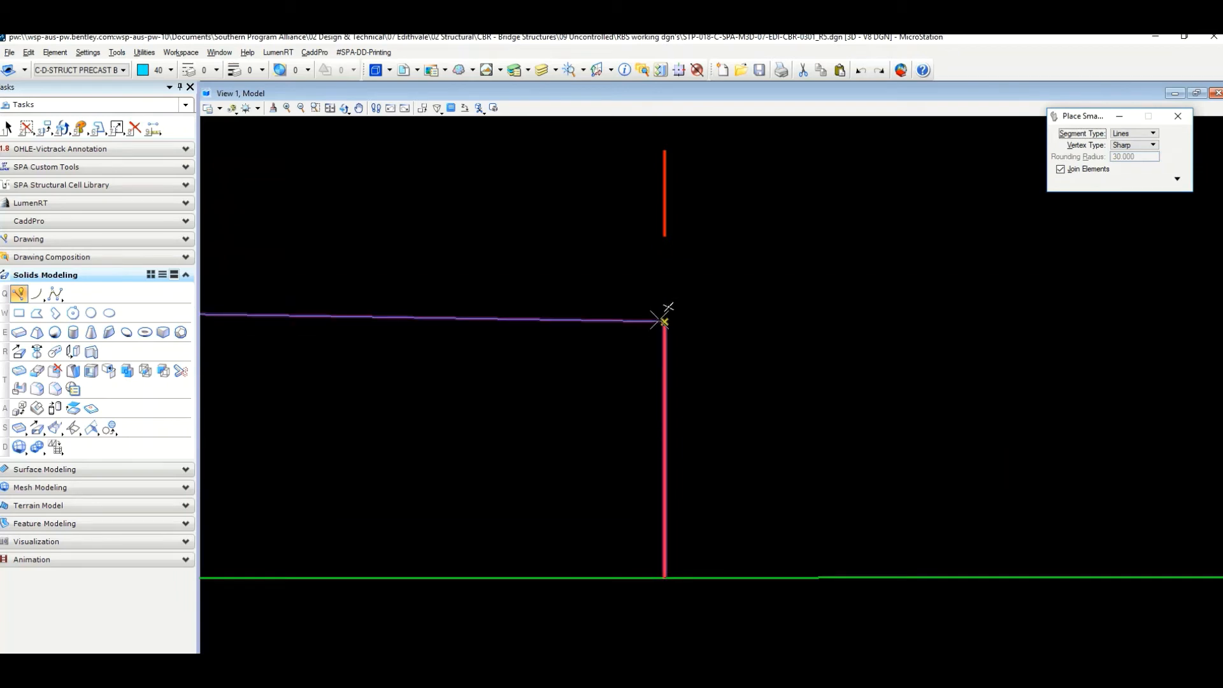
left_click(664, 321)
- End the SmartLine at the lower end of the rightmost marker's upper dash and finish the line
scroll(664, 321, "down", 2)
scroll(888, 350, "down", 2)
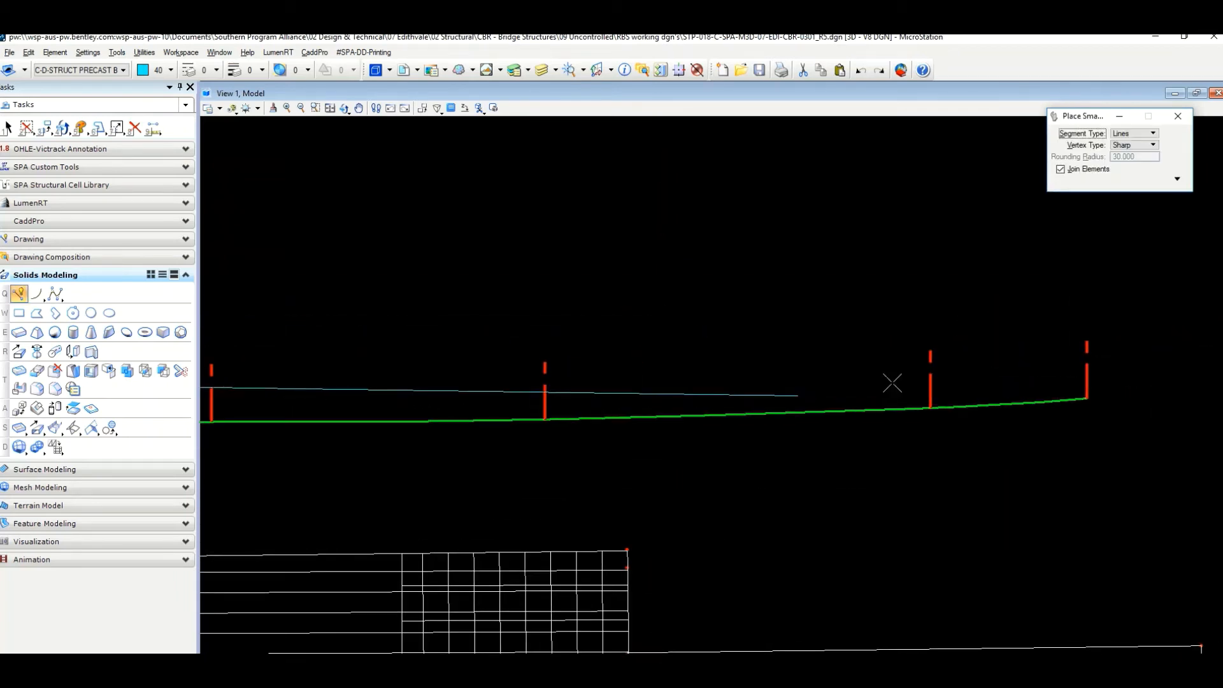
middle_click_drag(1007, 368, 876, 385)
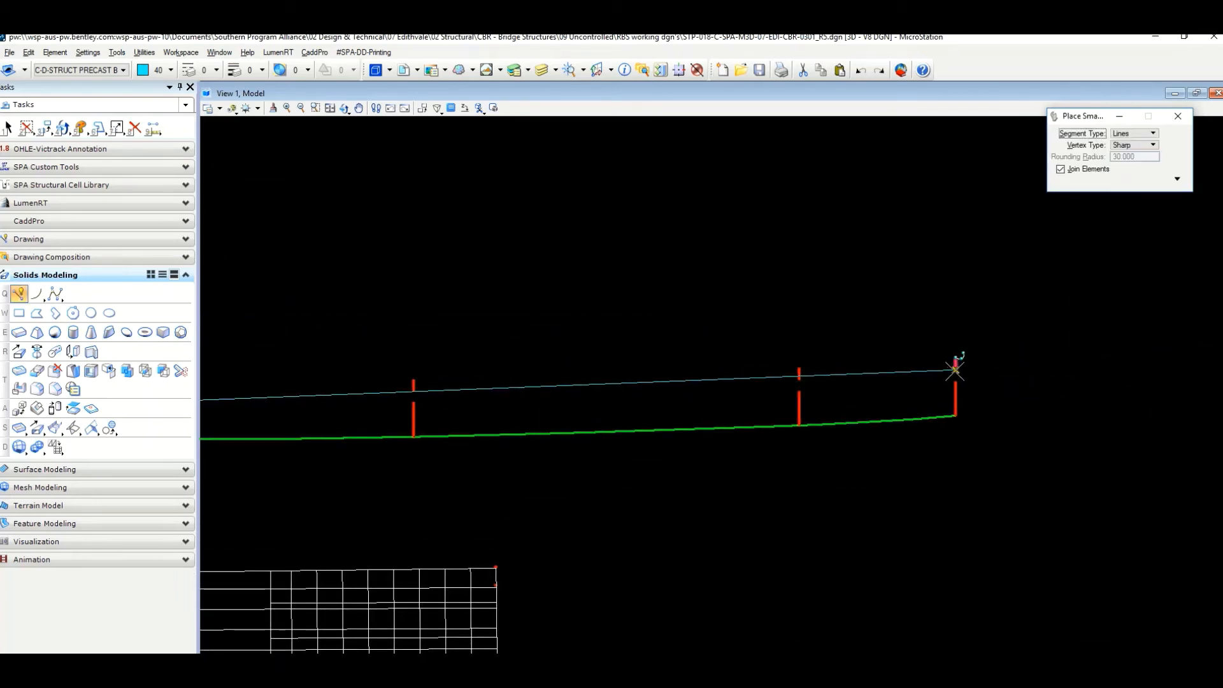
scroll(1005, 400, "down", 4)
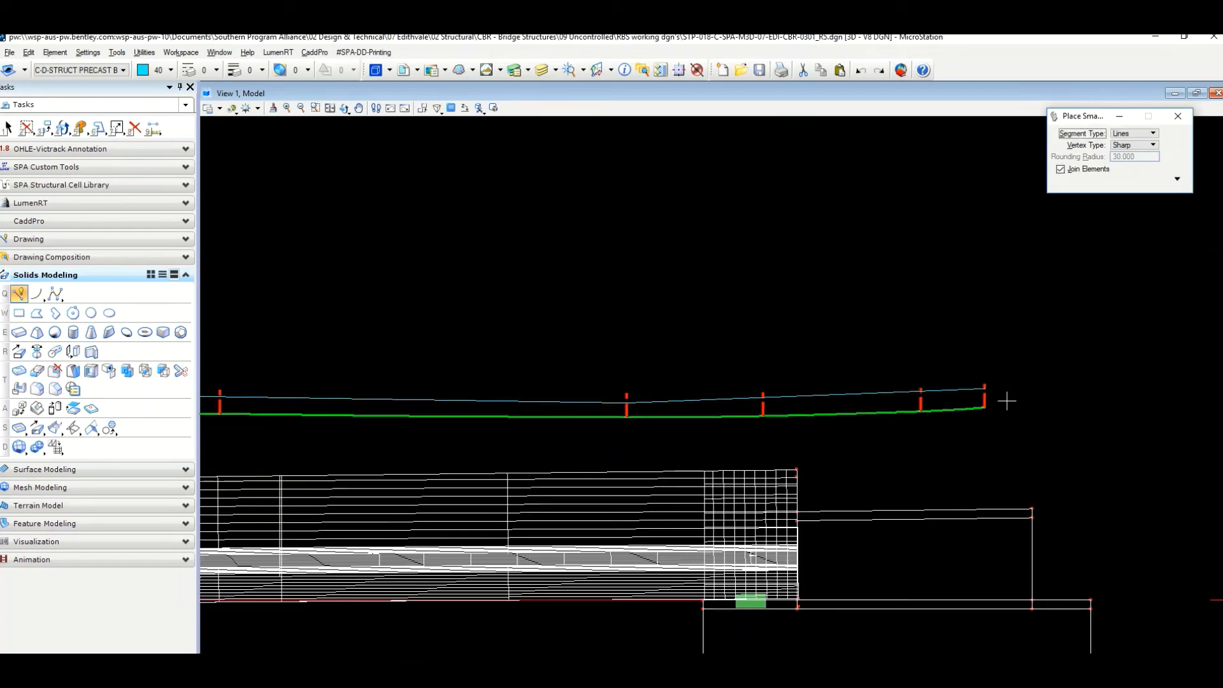
- Examine where the new line crosses the markers on the rising right part, and measure its offset at the second-to-last marker
scroll(656, 408, "up", 5)
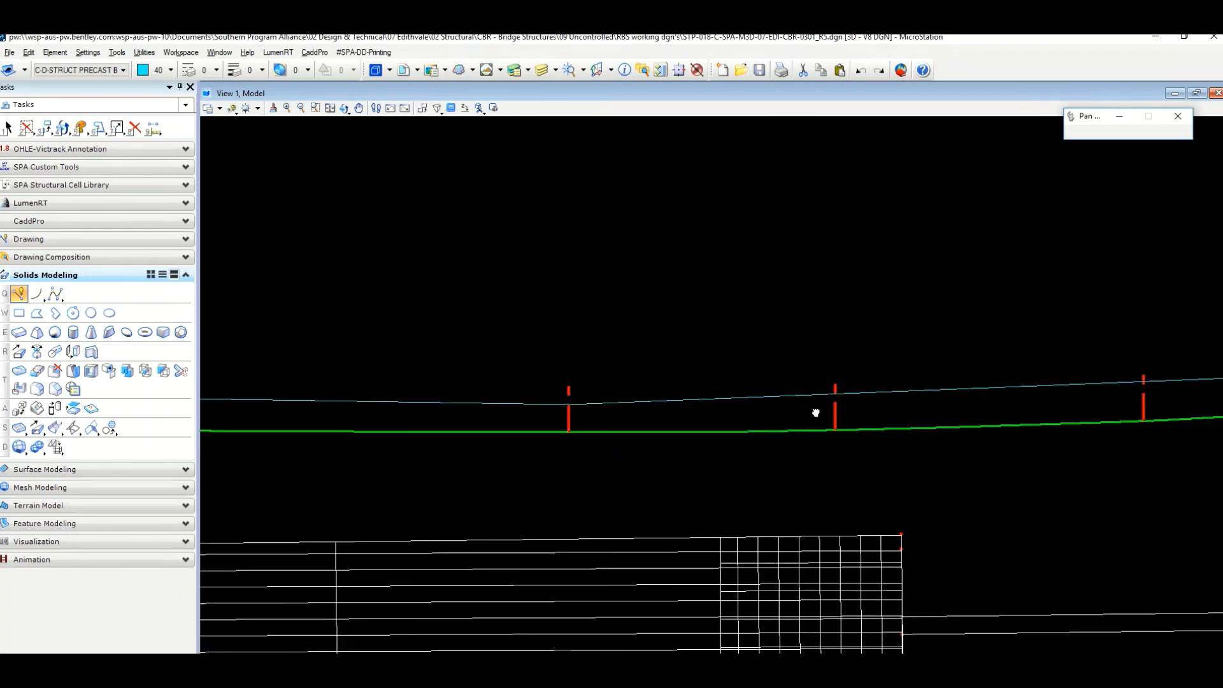
scroll(694, 422, "up", 8)
scroll(649, 386, "down", 7)
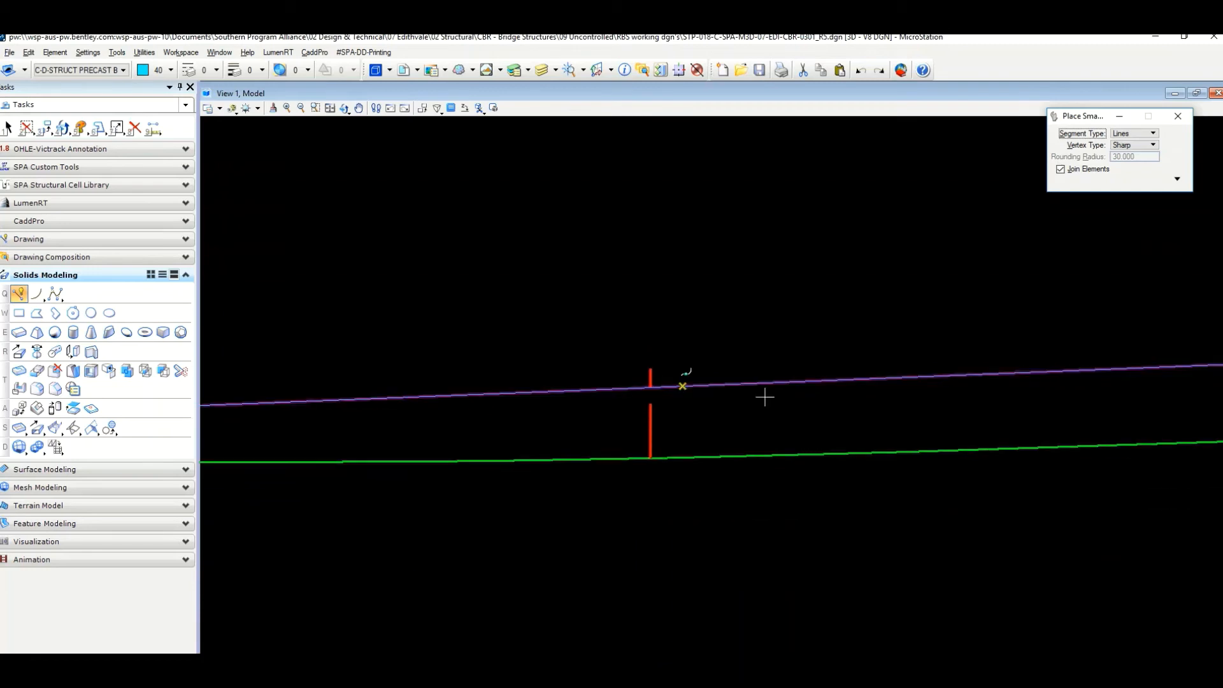
middle_click_drag(997, 399, 470, 443)
scroll(789, 397, "up", 5)
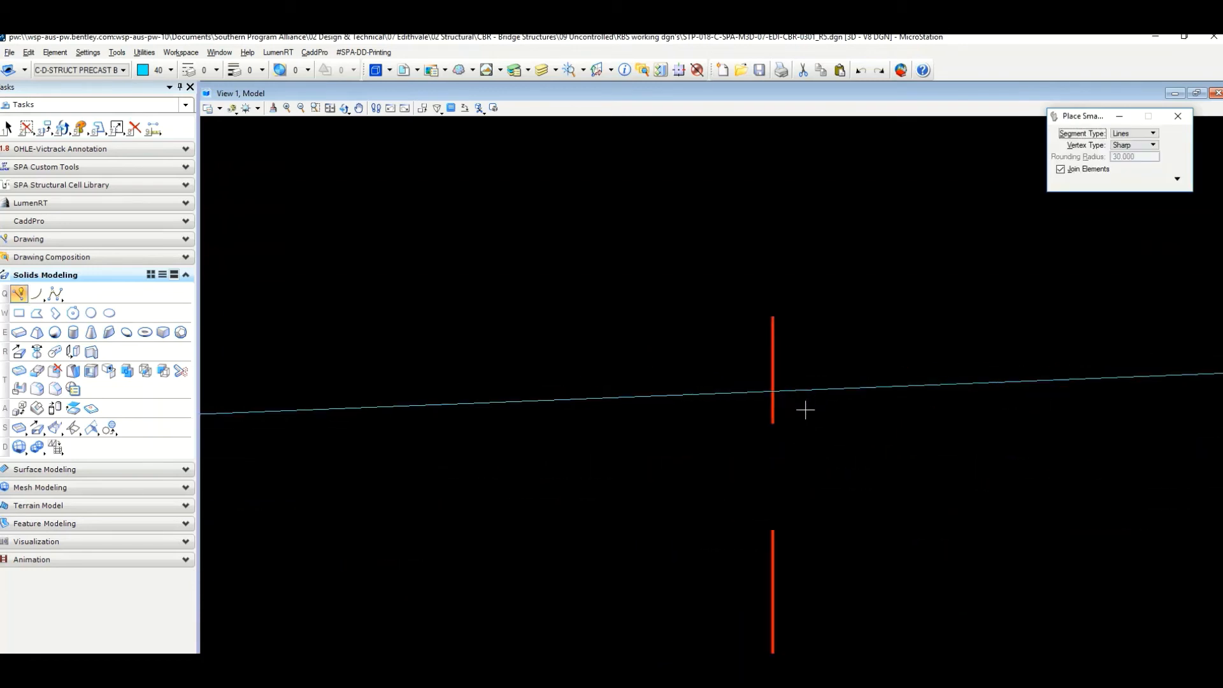
middle_click_drag(773, 404, 709, 395)
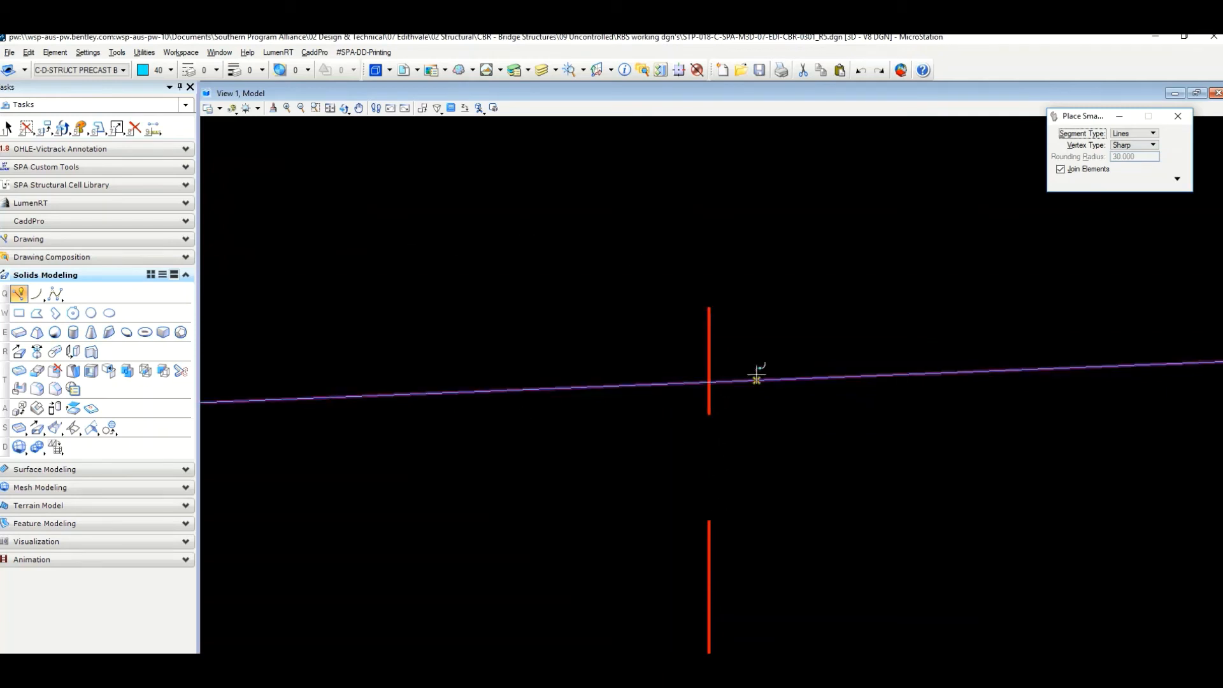
scroll(712, 367, "up", 1)
middle_click_drag(712, 363, 732, 339)
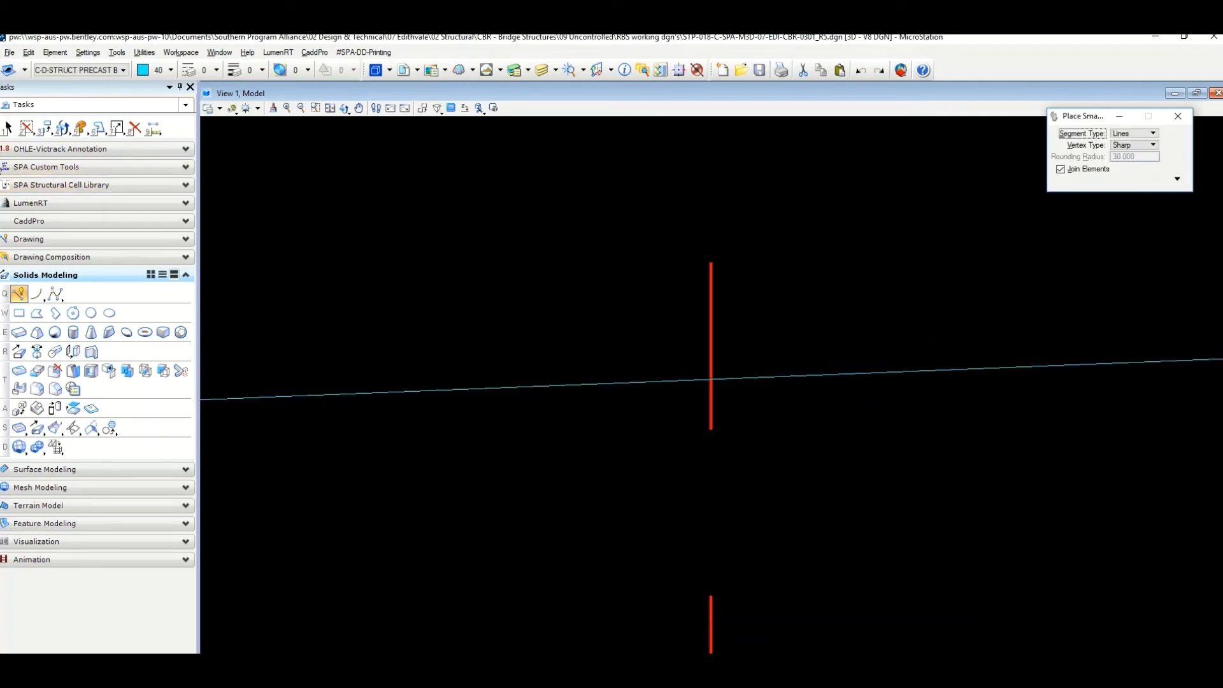
left_click(152, 128)
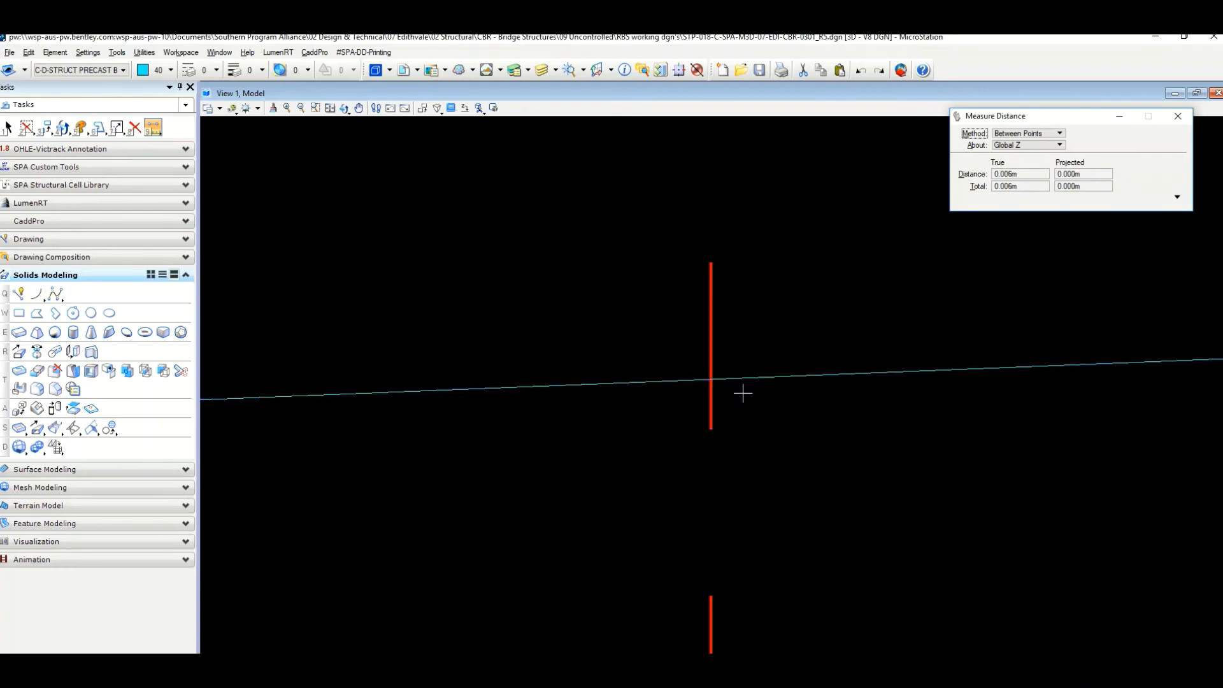
scroll(743, 393, "down", 3)
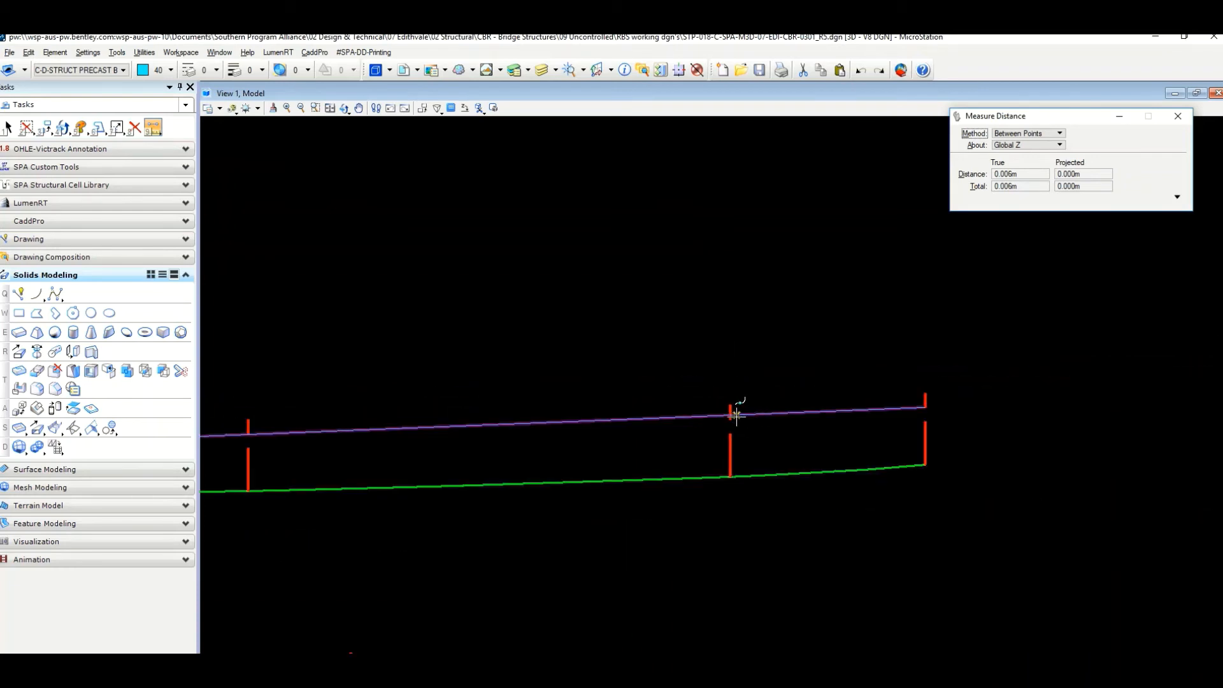
- Examine where the new line crosses the markers, from the rising right part across the low point and crest over the whole bridge length
scroll(737, 415, "up", 3)
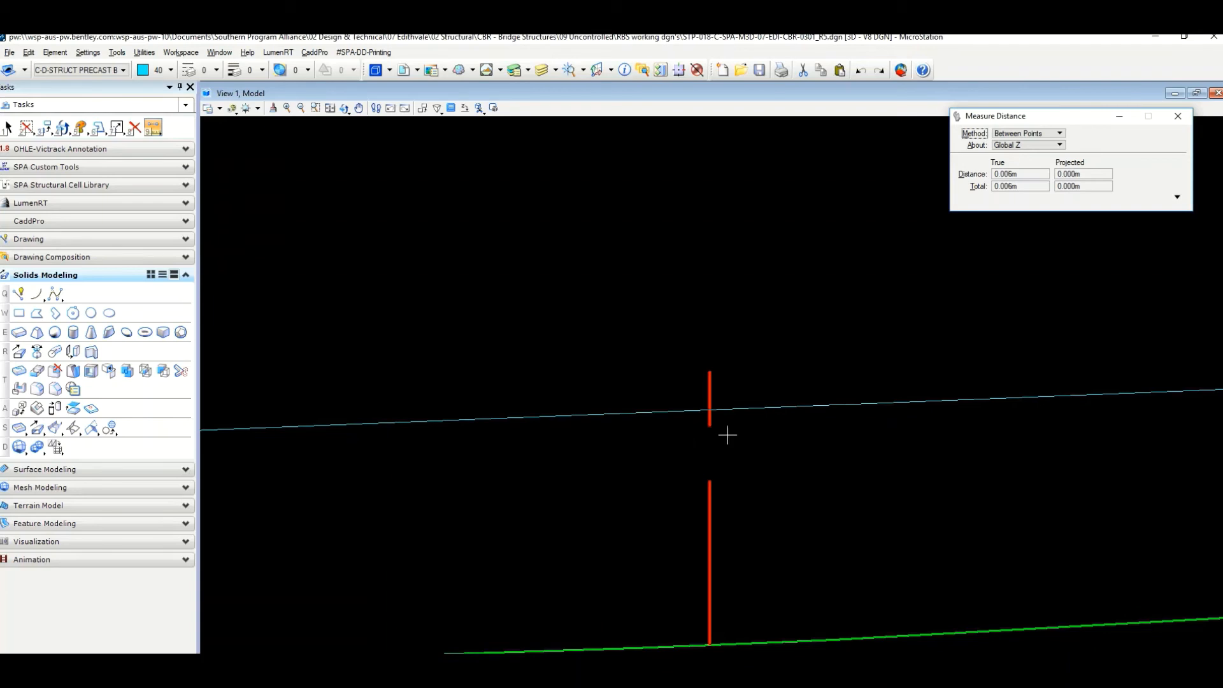
scroll(728, 435, "down", 7)
middle_click_drag(574, 423, 975, 423)
middle_click_drag(478, 441, 633, 421)
scroll(563, 429, "up", 6)
scroll(551, 403, "down", 4)
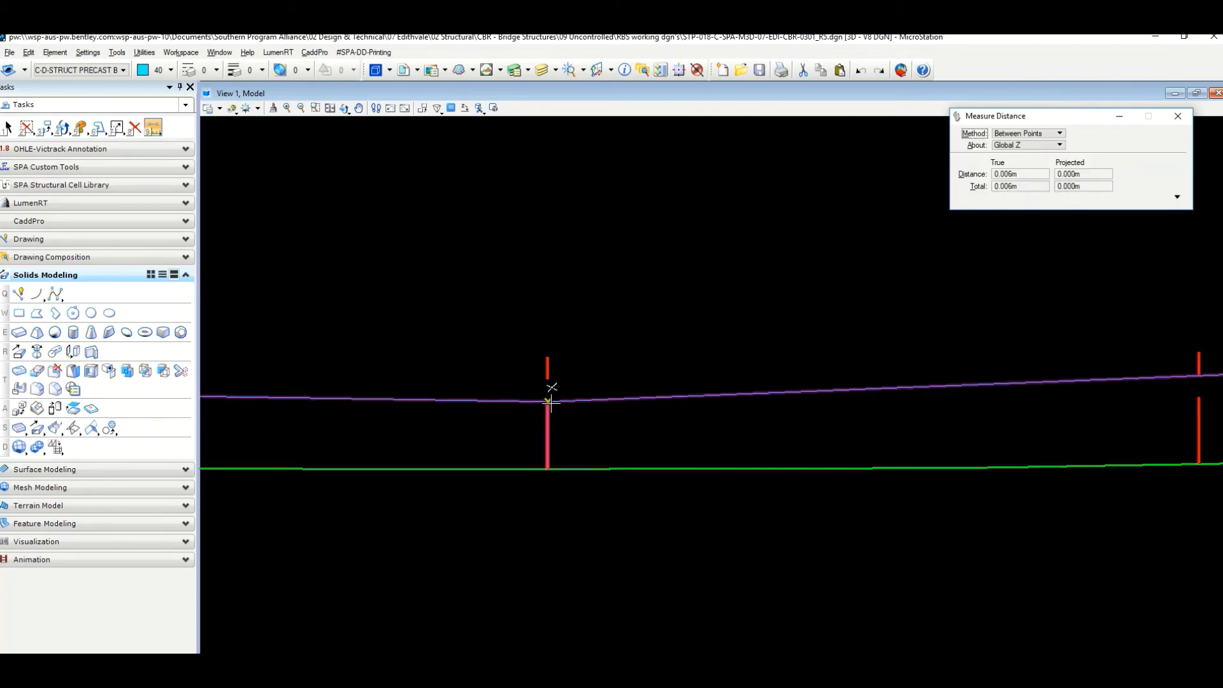
scroll(550, 402, "down", 10)
middle_click_drag(577, 399, 822, 418)
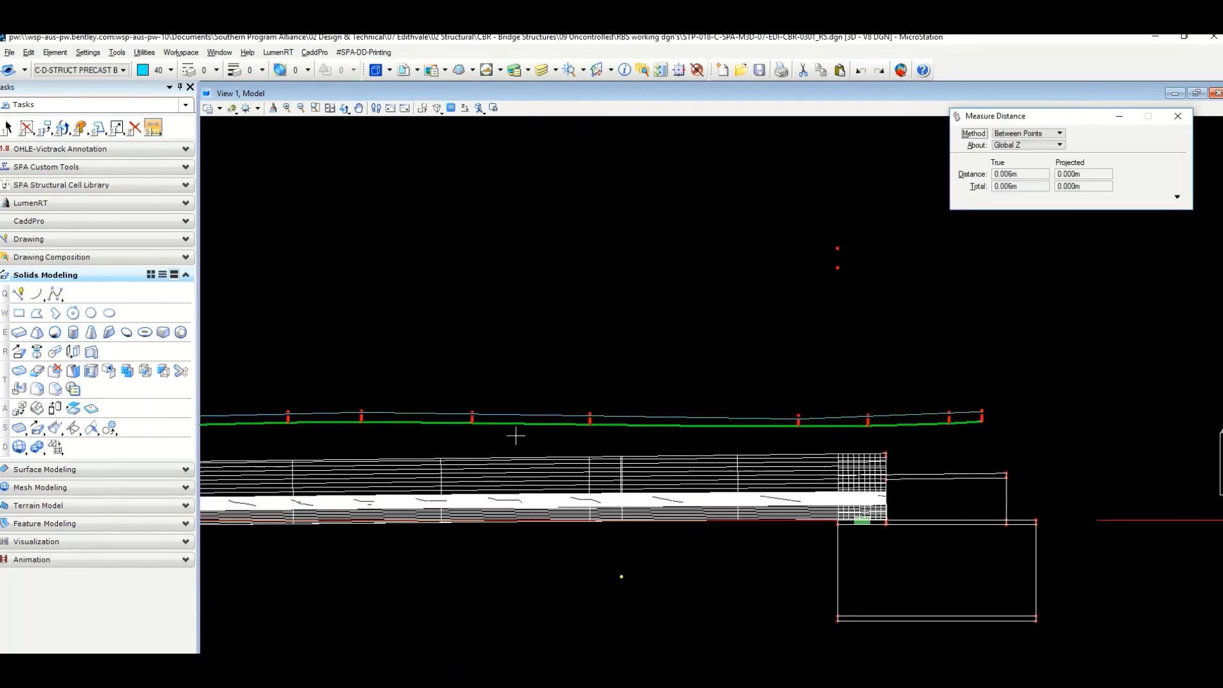
scroll(363, 415, "up", 6)
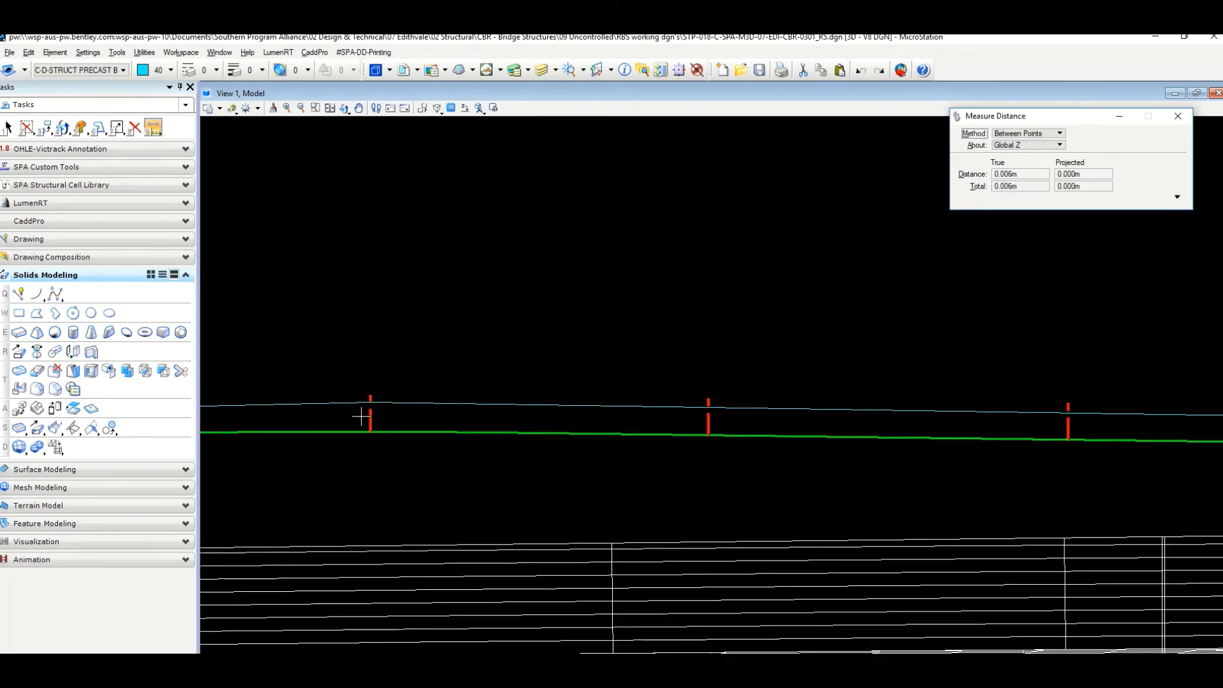
scroll(372, 406, "down", 2)
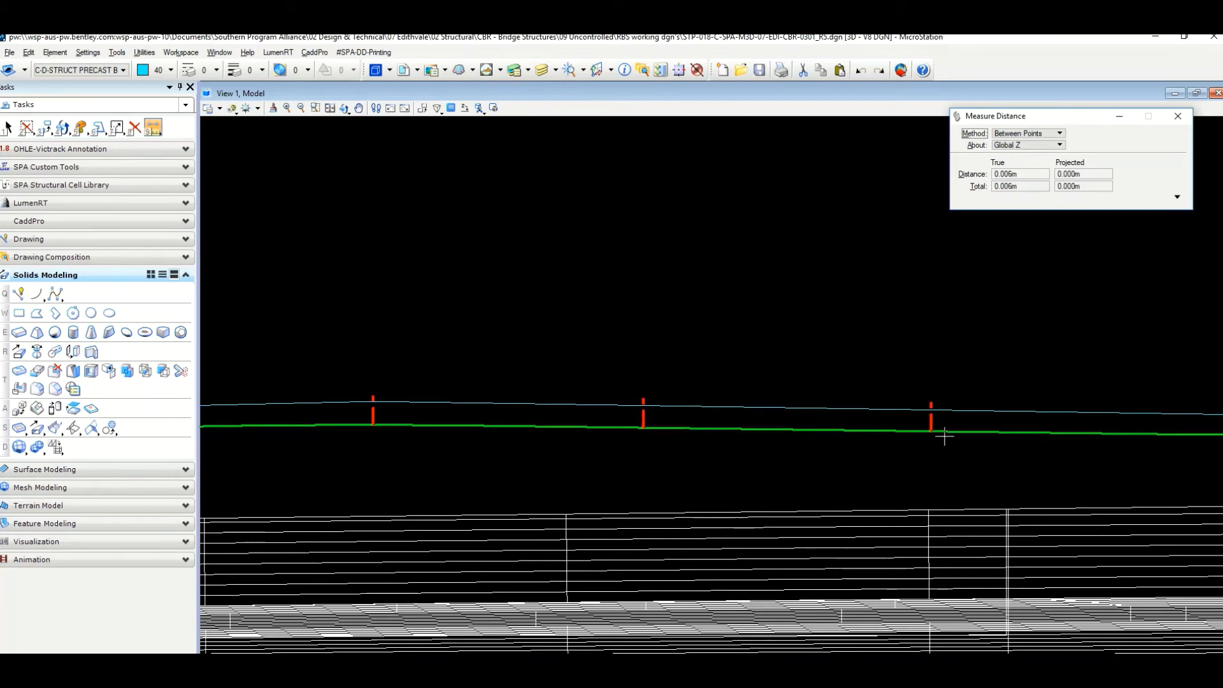
scroll(942, 430, "down", 3)
scroll(778, 447, "down", 3)
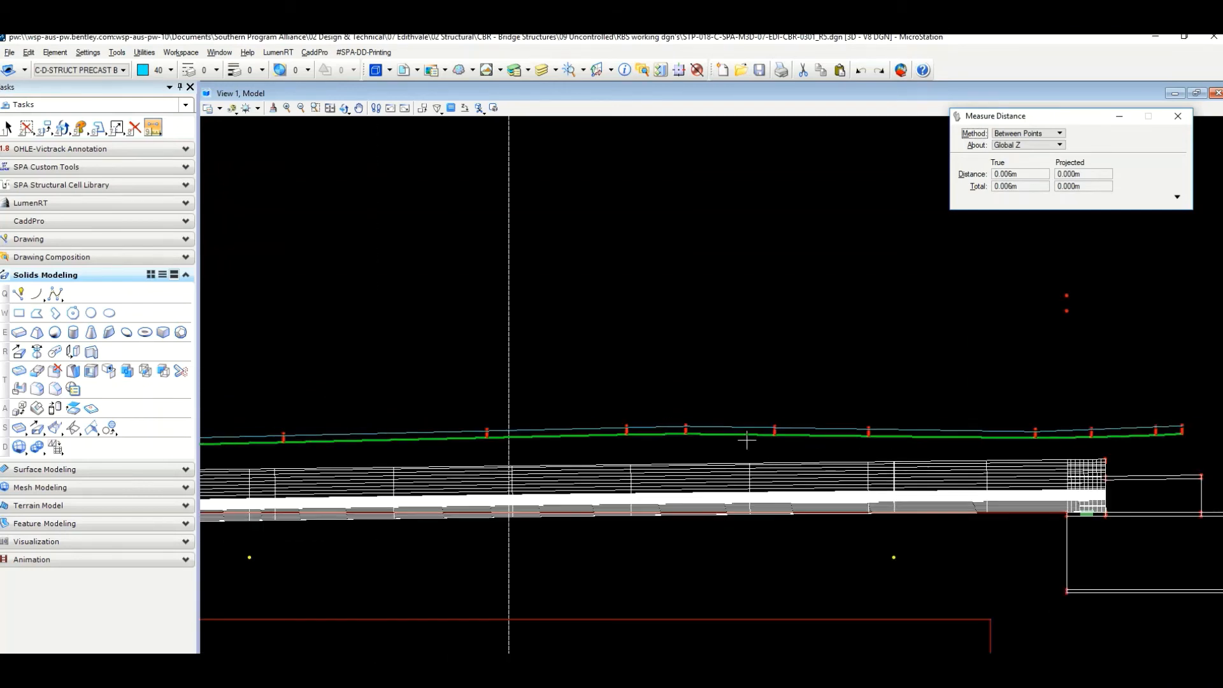
scroll(469, 421, "down", 1)
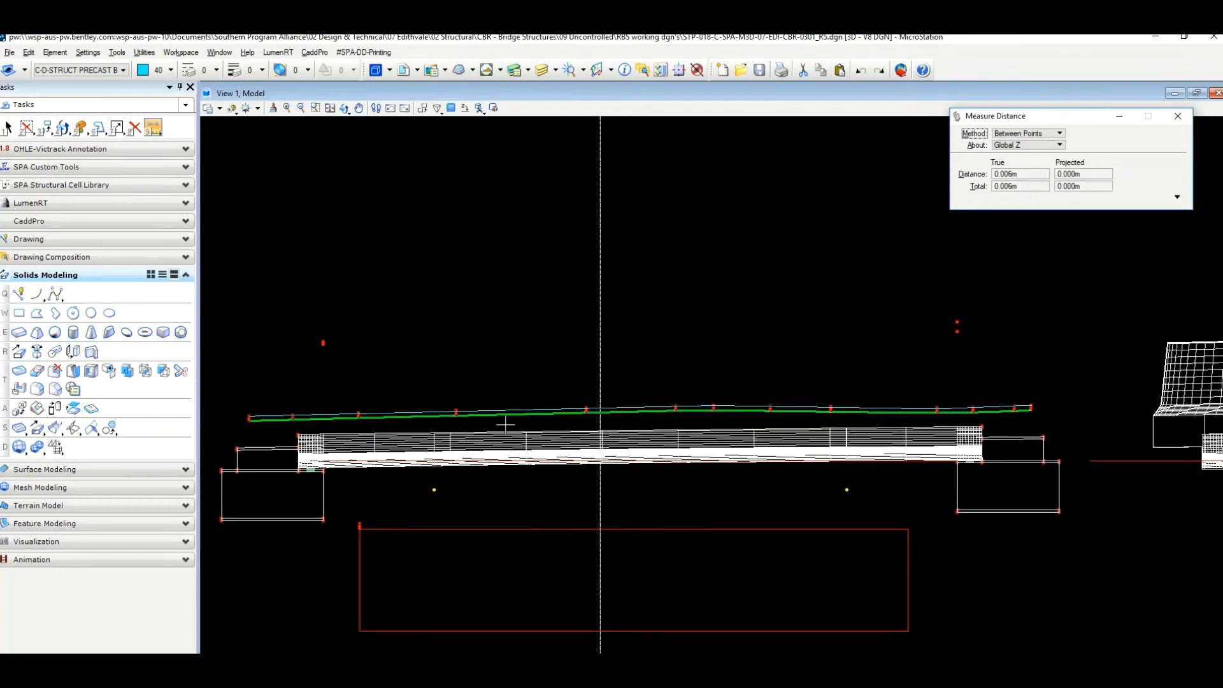
middle_click_drag(511, 422, 514, 422)
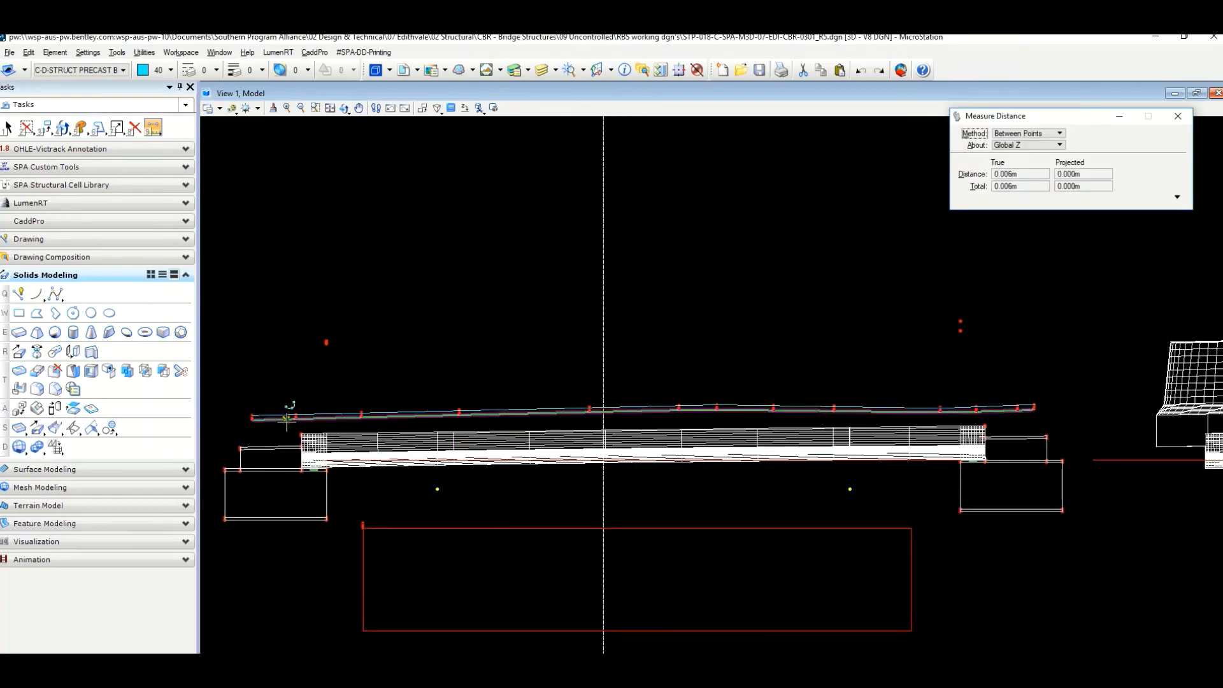
scroll(943, 411, "up", 3)
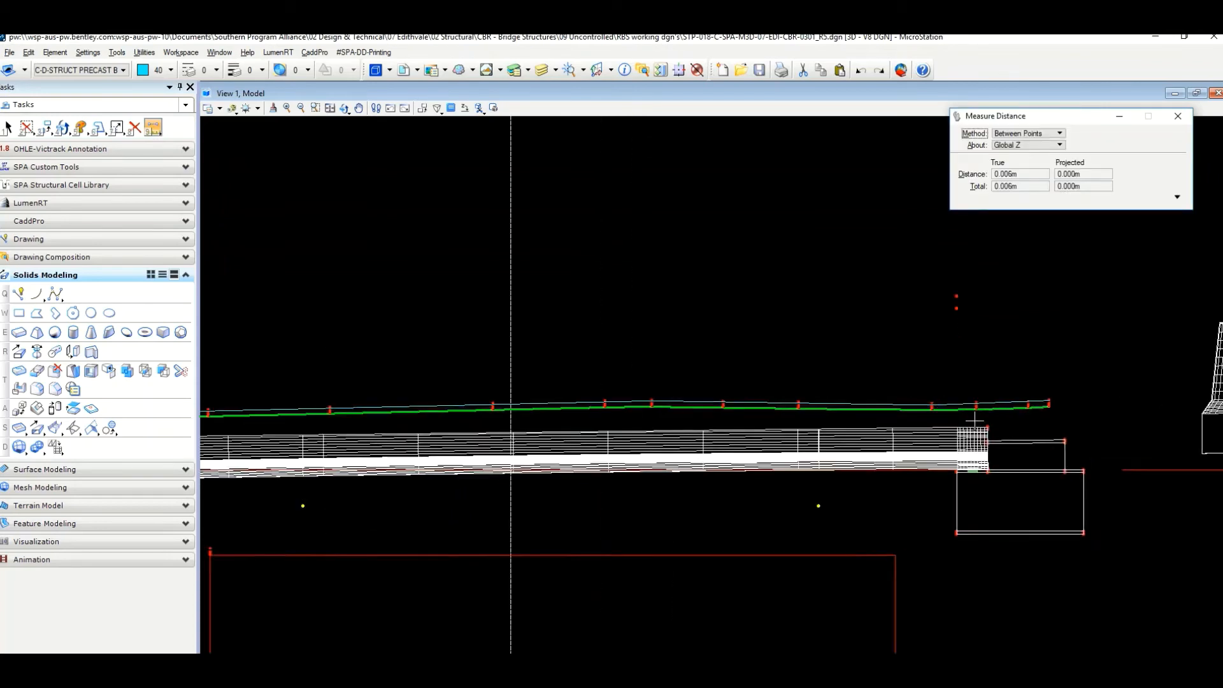
scroll(930, 405, "up", 4)
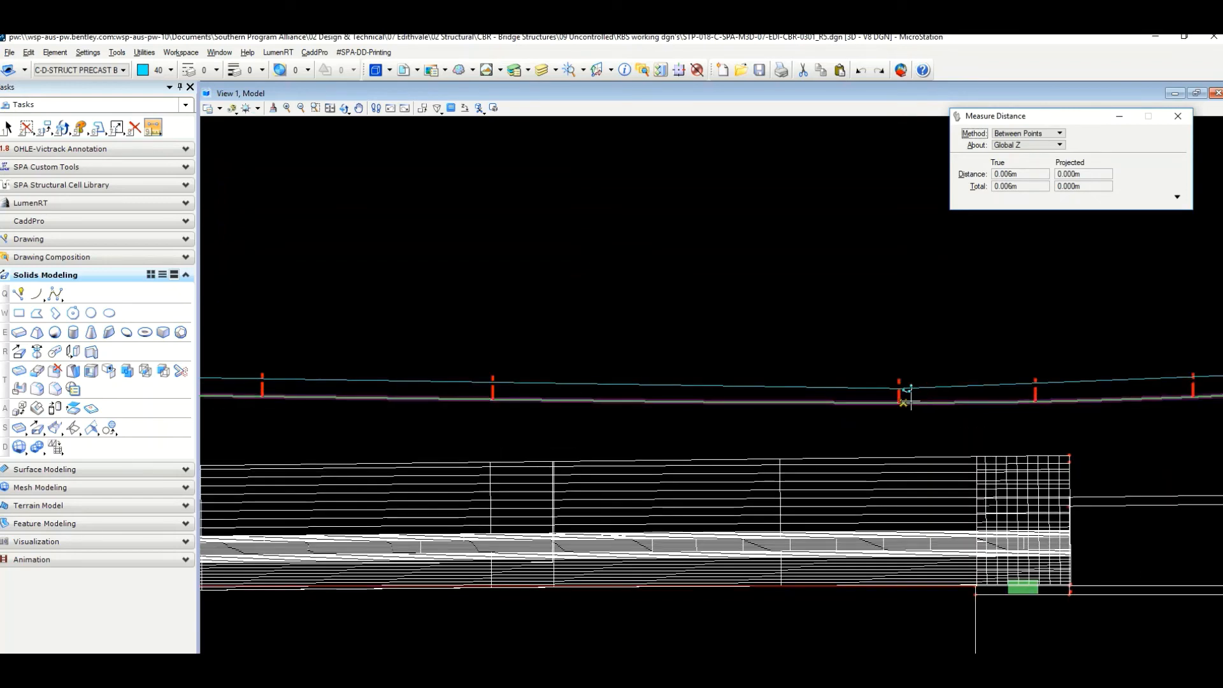
middle_click_drag(912, 387, 493, 418)
scroll(640, 409, "up", 1)
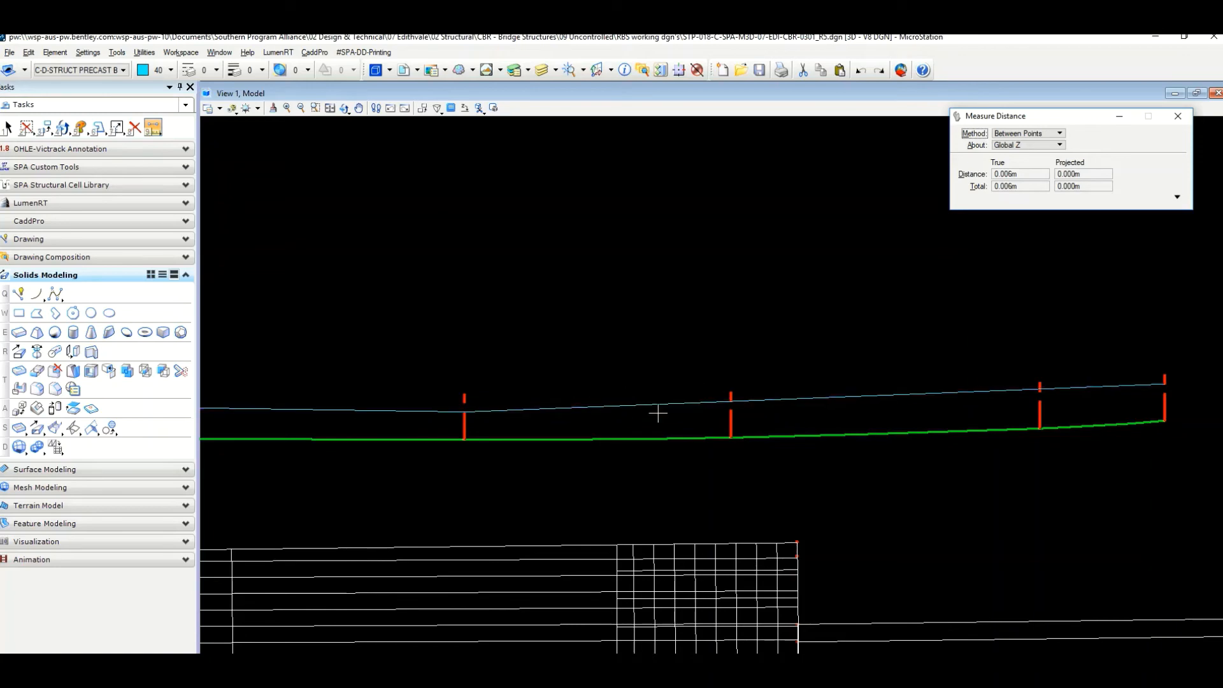
- Move the SmartLine's sharp vertex at the low-point marker to the right, partway toward the following marker and slightly lower
middle_click_drag(541, 426, 666, 439)
scroll(656, 413, "up", 8)
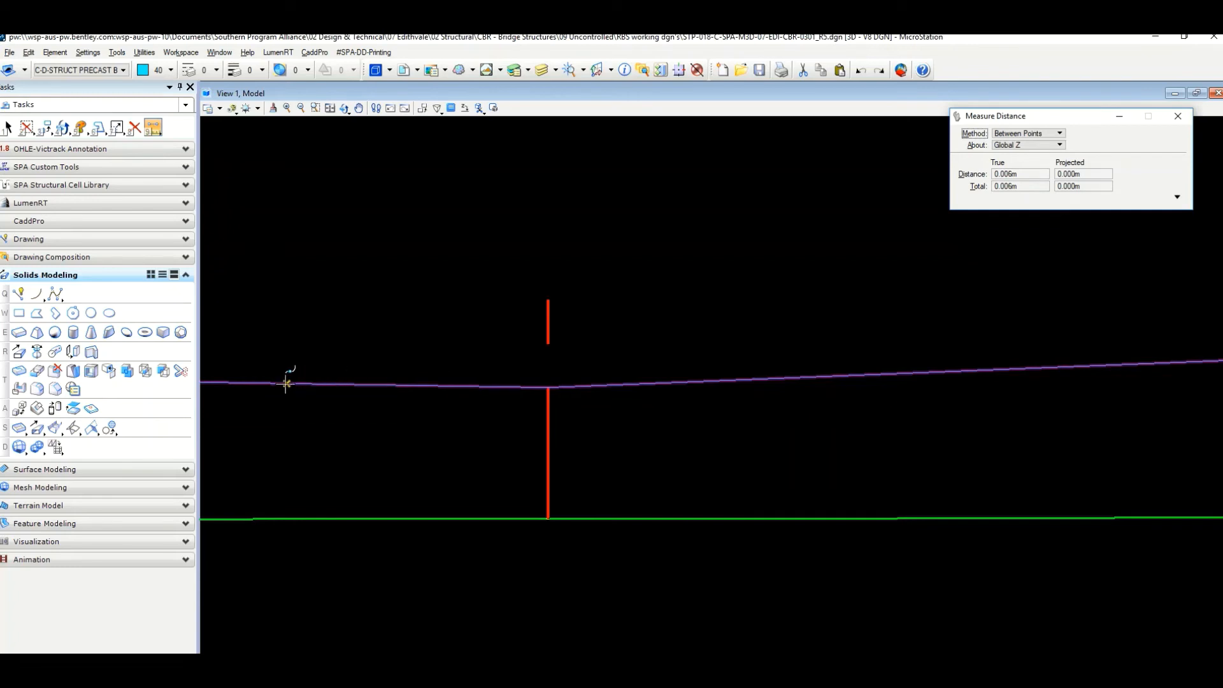
left_click(117, 128)
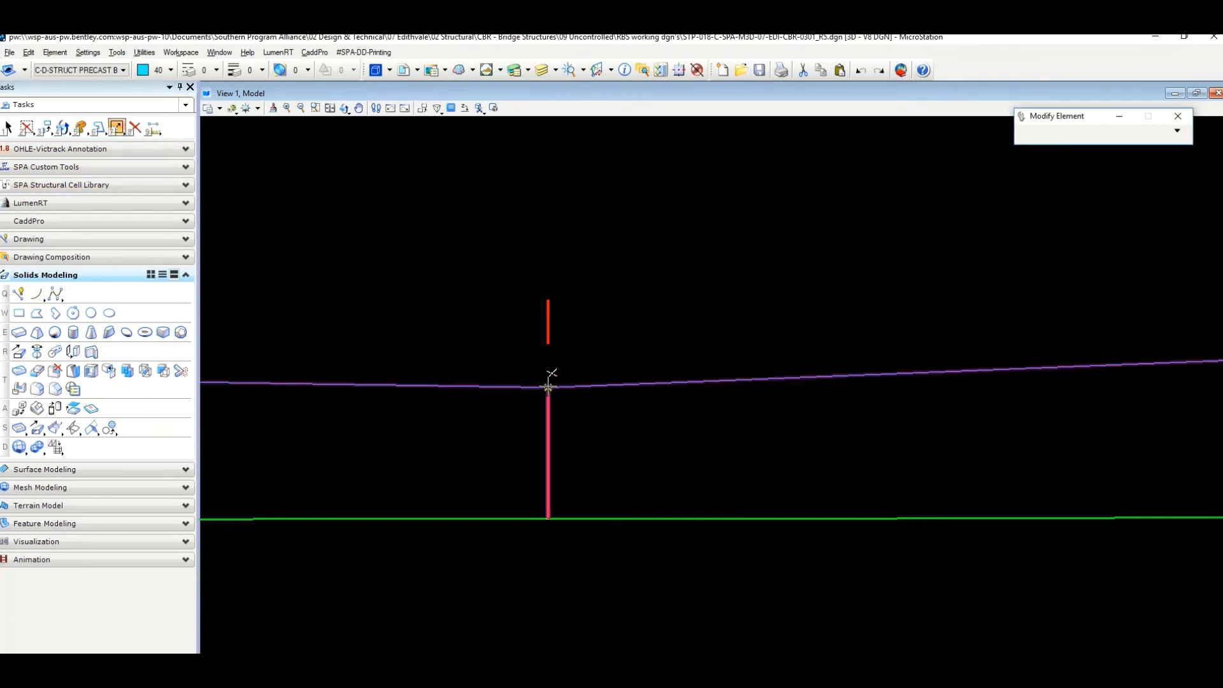
left_click(549, 386)
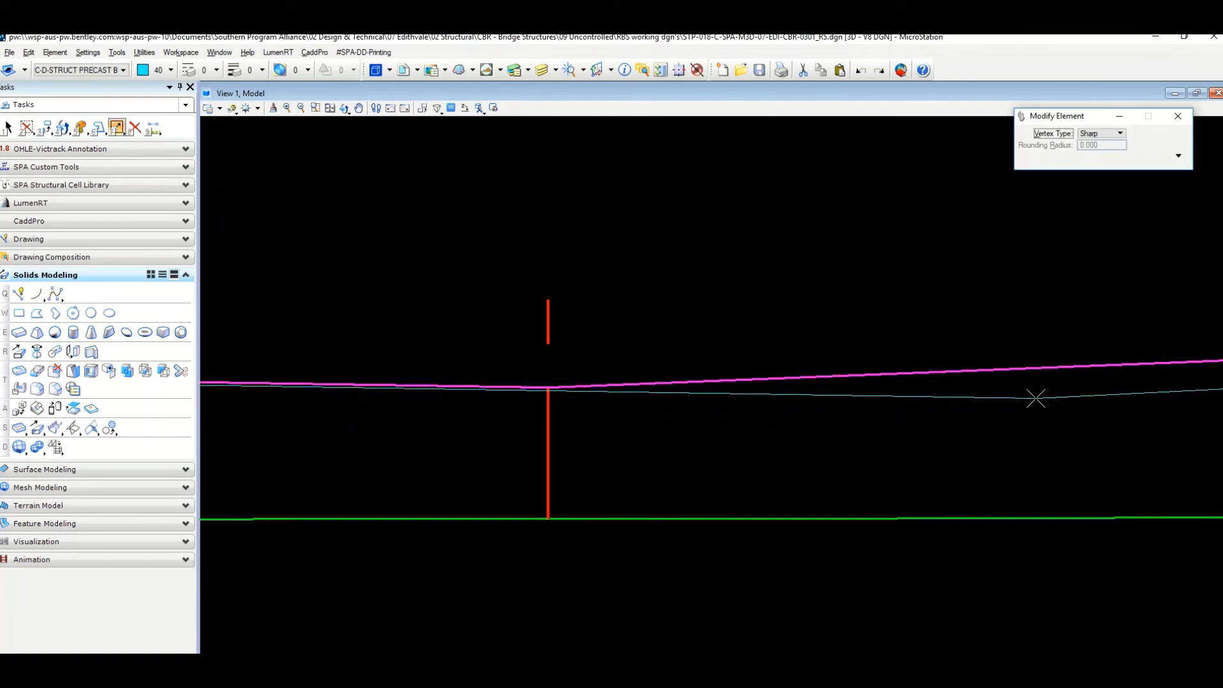
left_click(1041, 396)
scroll(1037, 400, "down", 3)
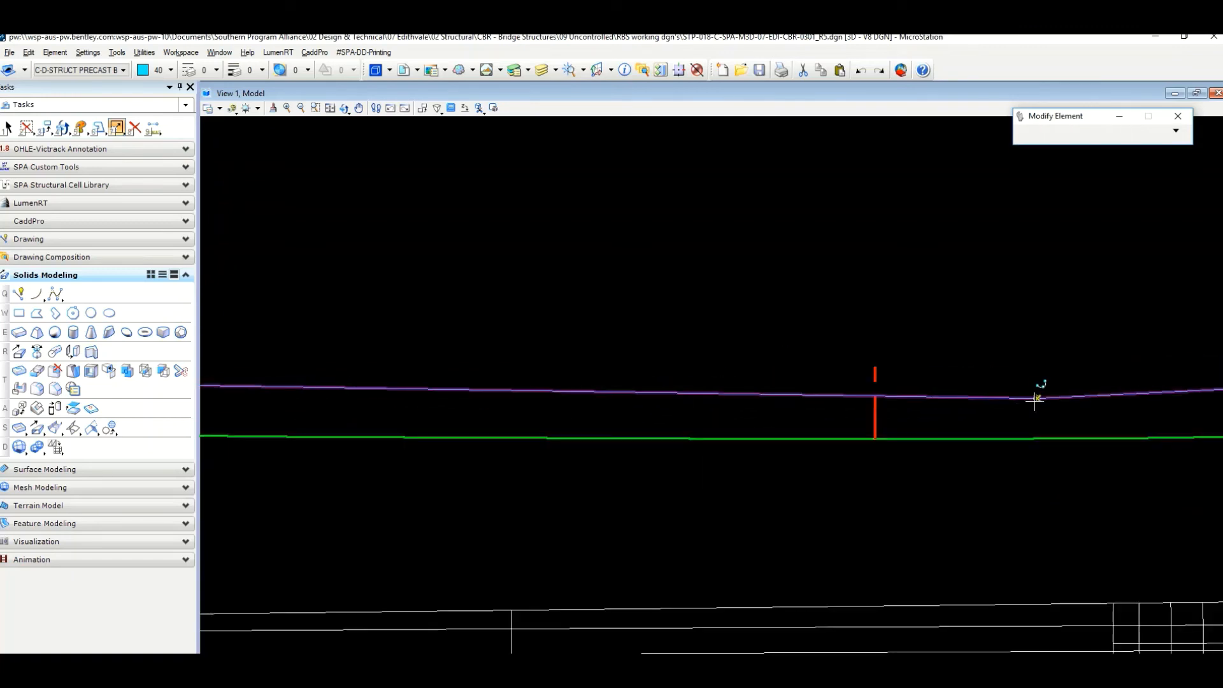
- Check where the reshaped line crosses the two markers following the moved vertex
middle_click_drag(1037, 400, 602, 417)
middle_click_drag(964, 406, 708, 394)
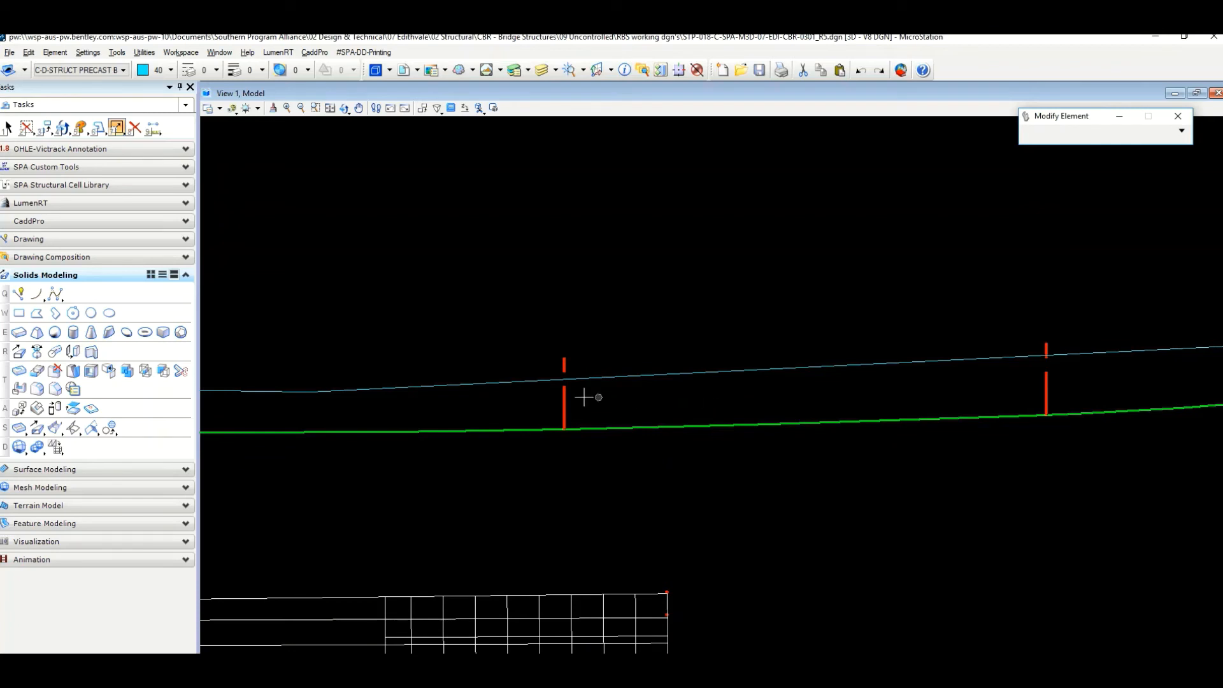
scroll(1058, 360, "up", 7)
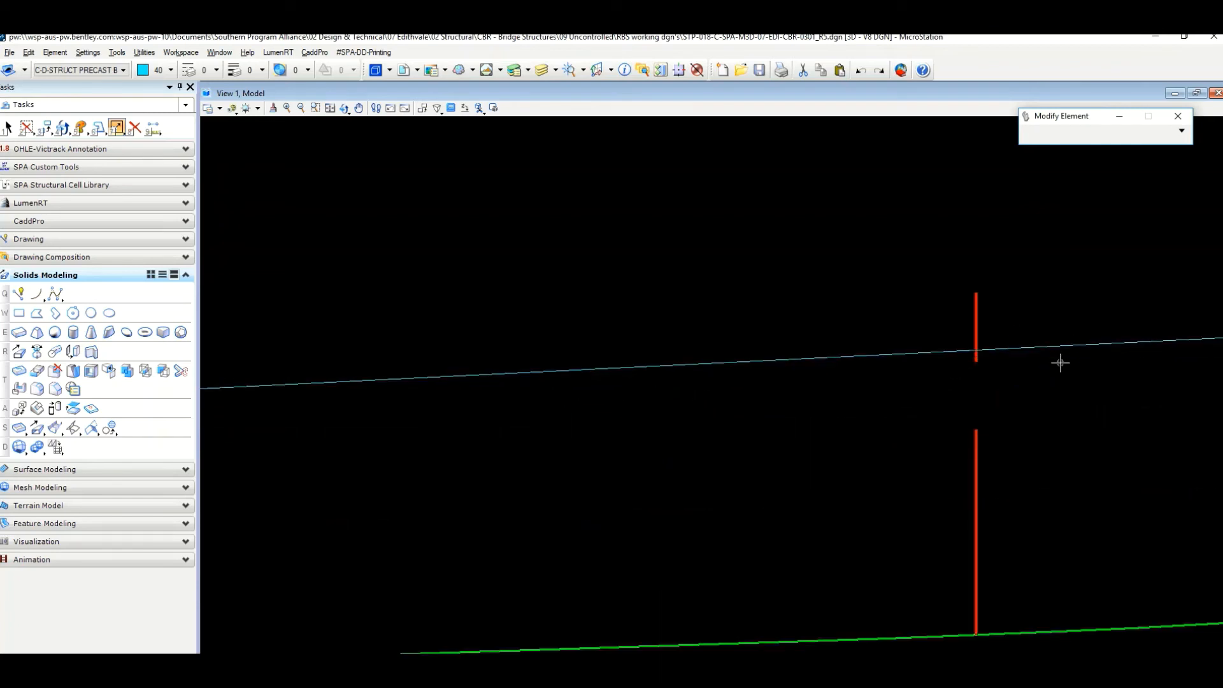
scroll(1060, 363, "down", 10)
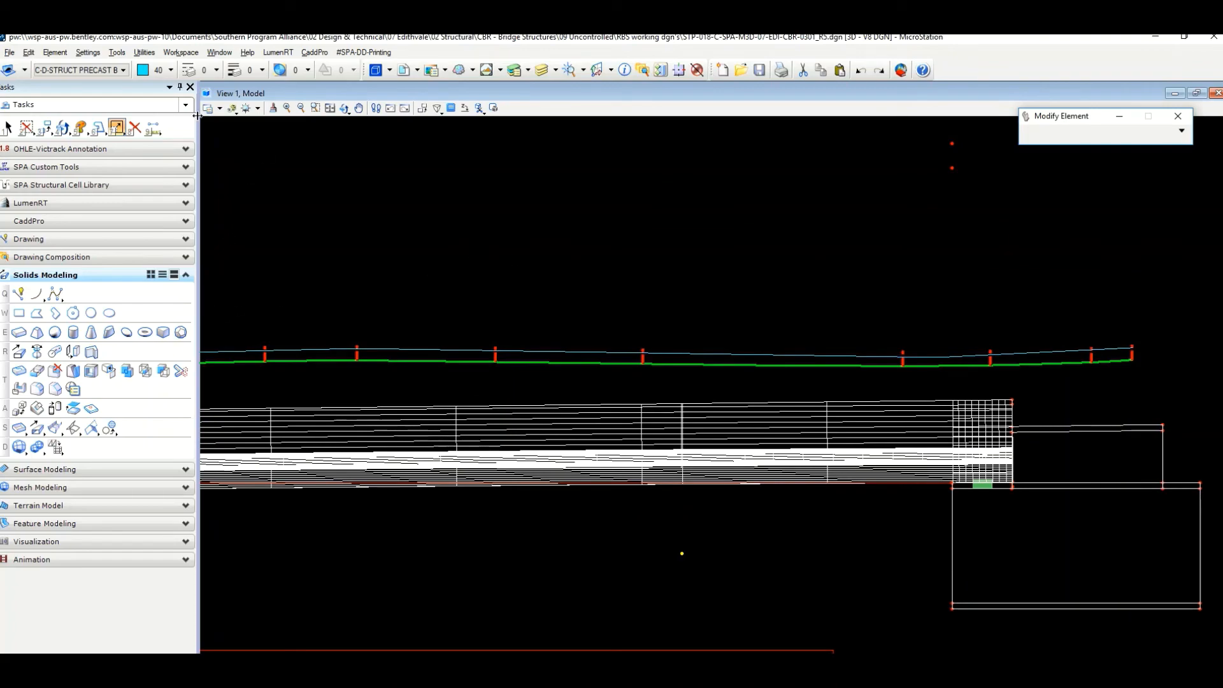
- Rotate the view dynamically to inspect the line in 3D, and reapply the saved elevation view from the right
left_click(345, 109)
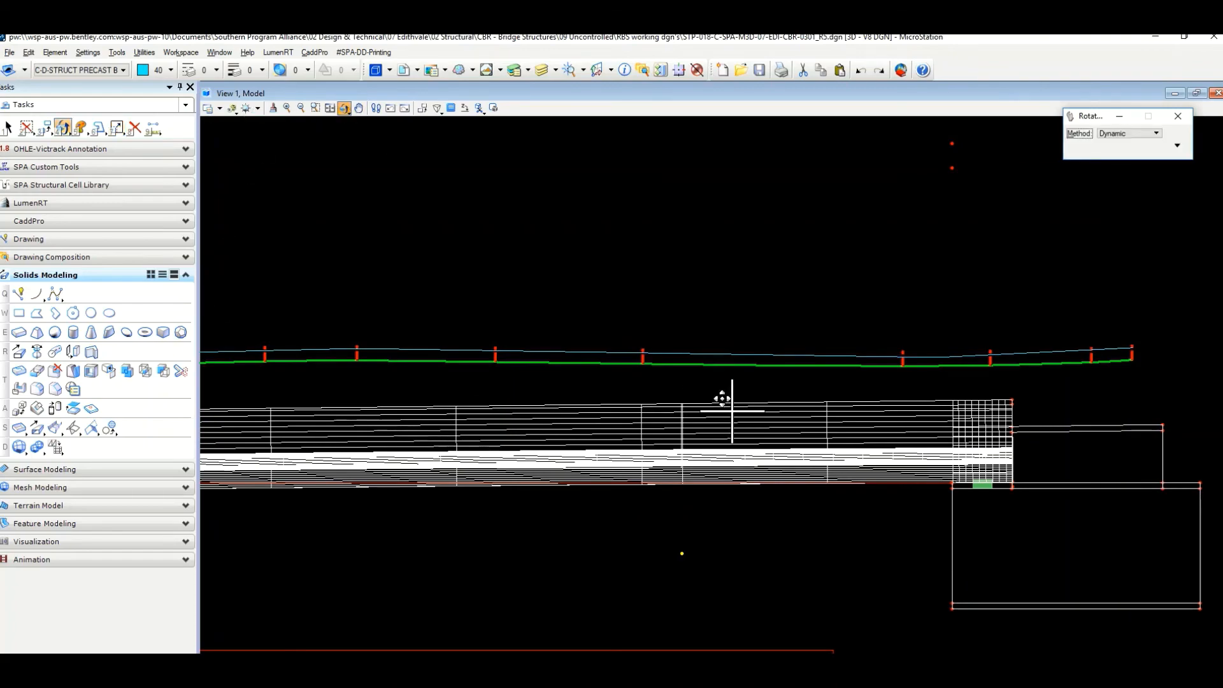
left_click_drag(632, 341, 1100, 337)
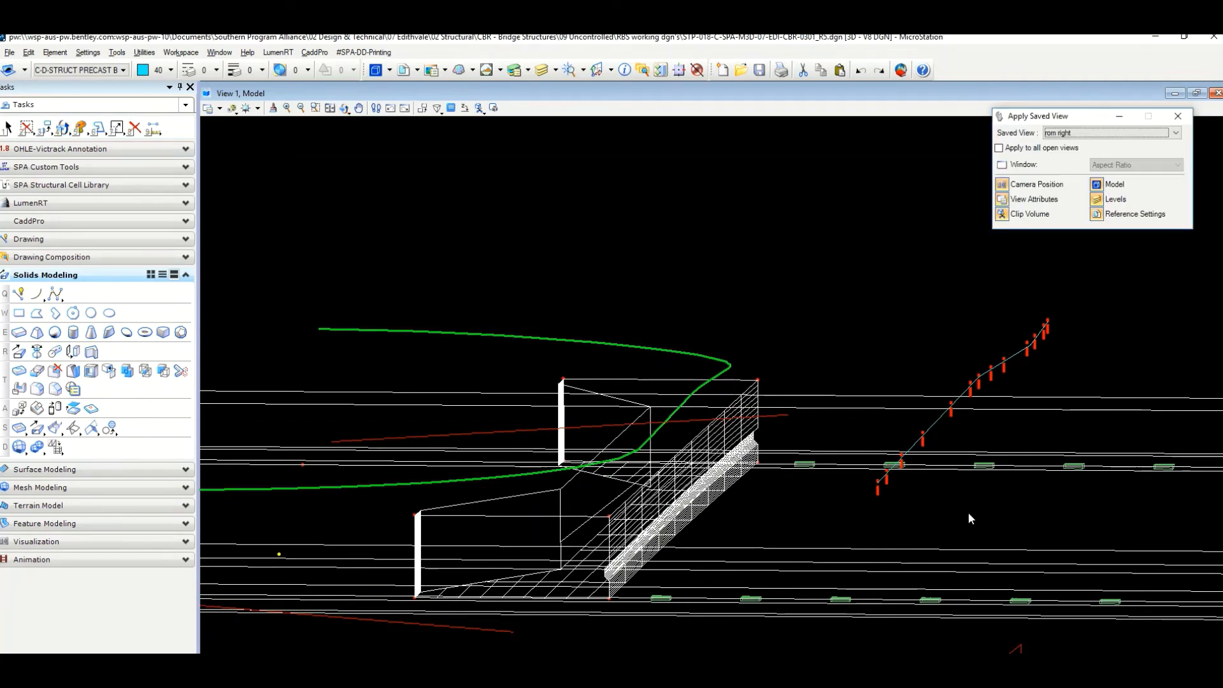
left_click(945, 501)
scroll(861, 389, "up", 2)
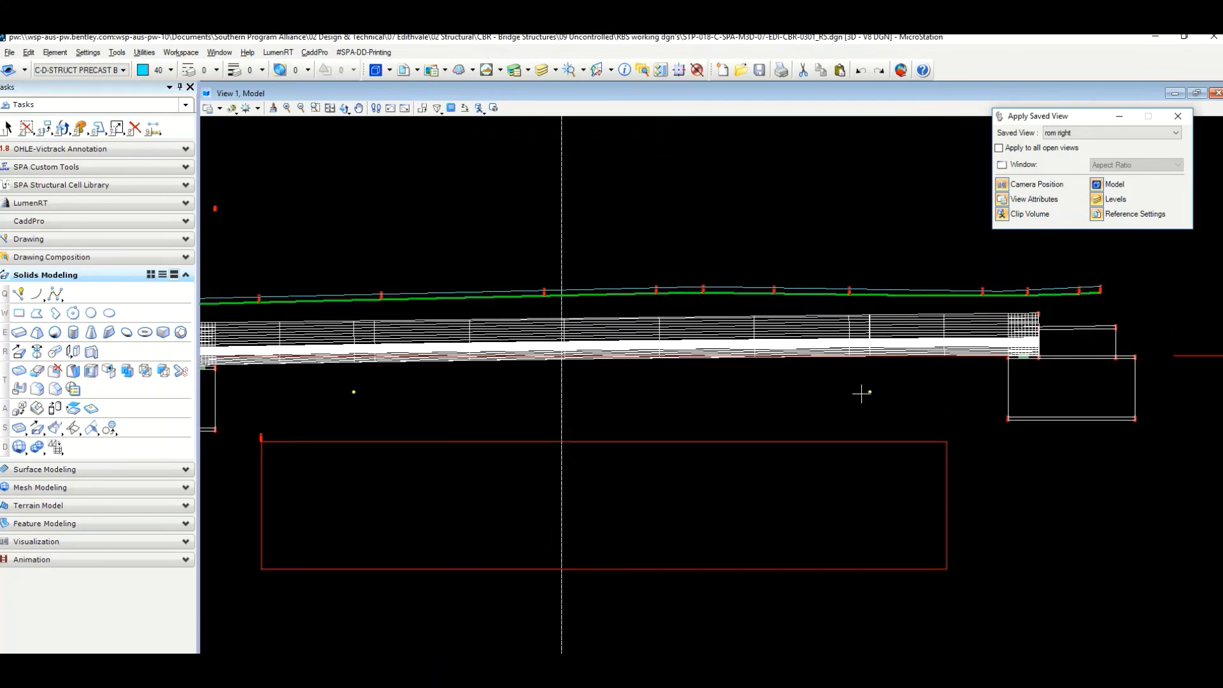
scroll(862, 392, "down", 2)
middle_click_drag(839, 454, 805, 386)
scroll(804, 386, "down", 1)
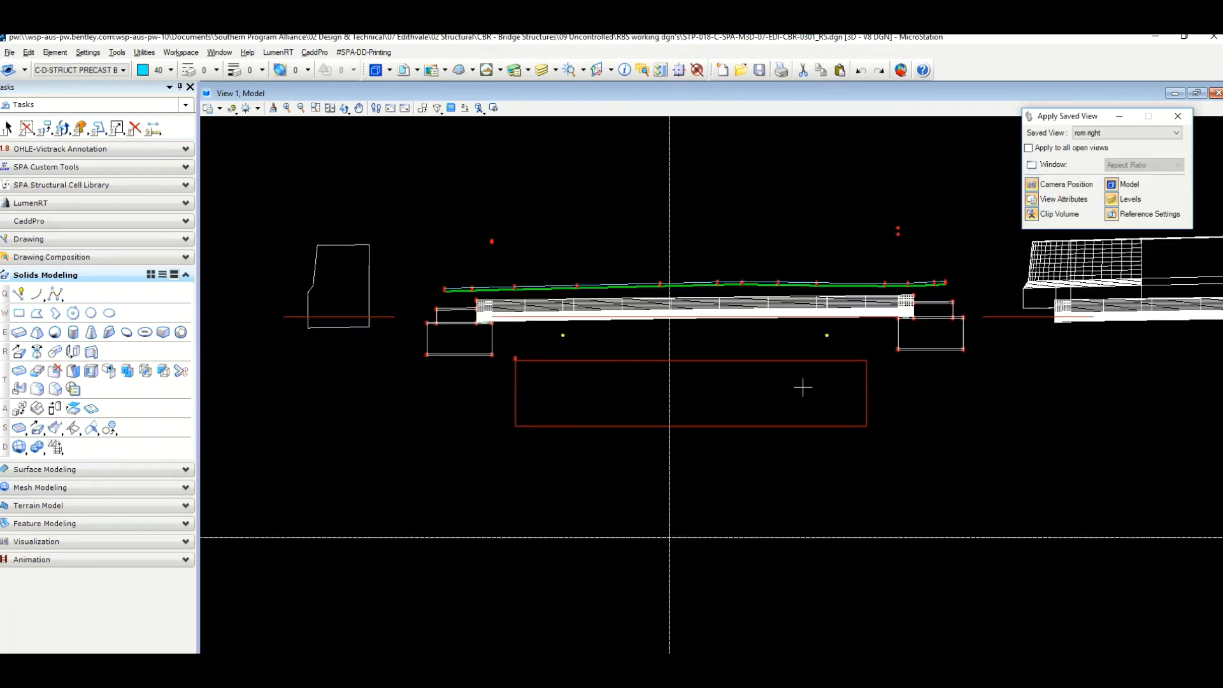
right_click(798, 381)
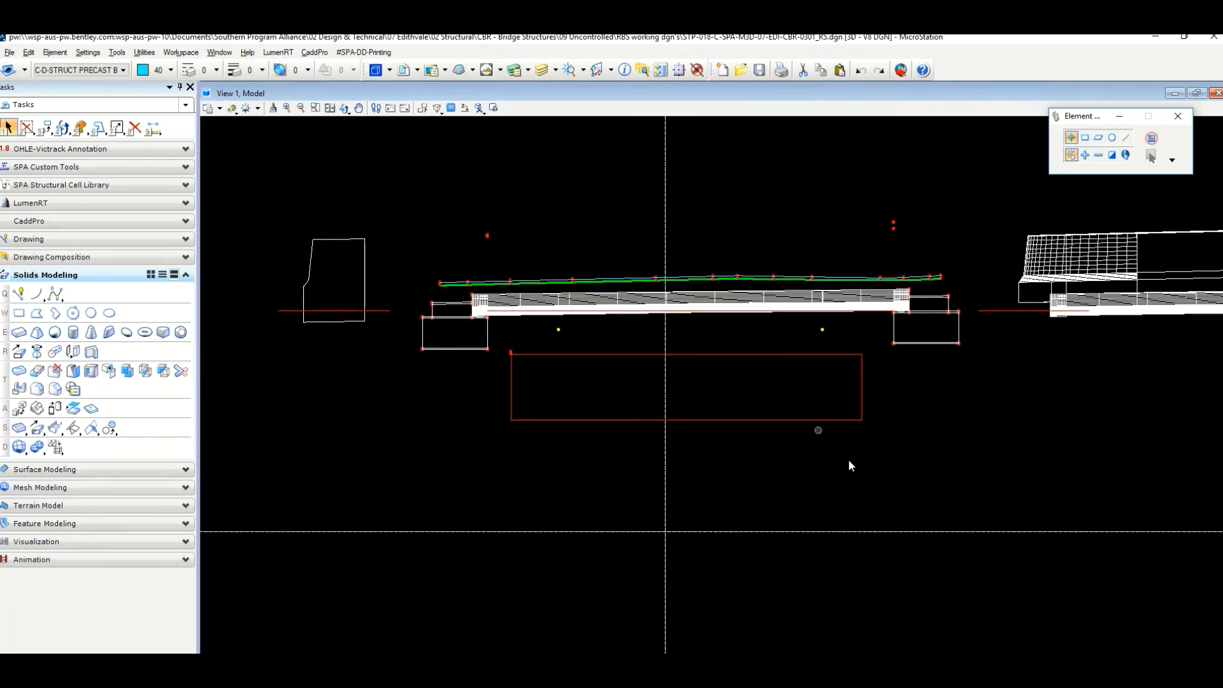
left_click(943, 678)
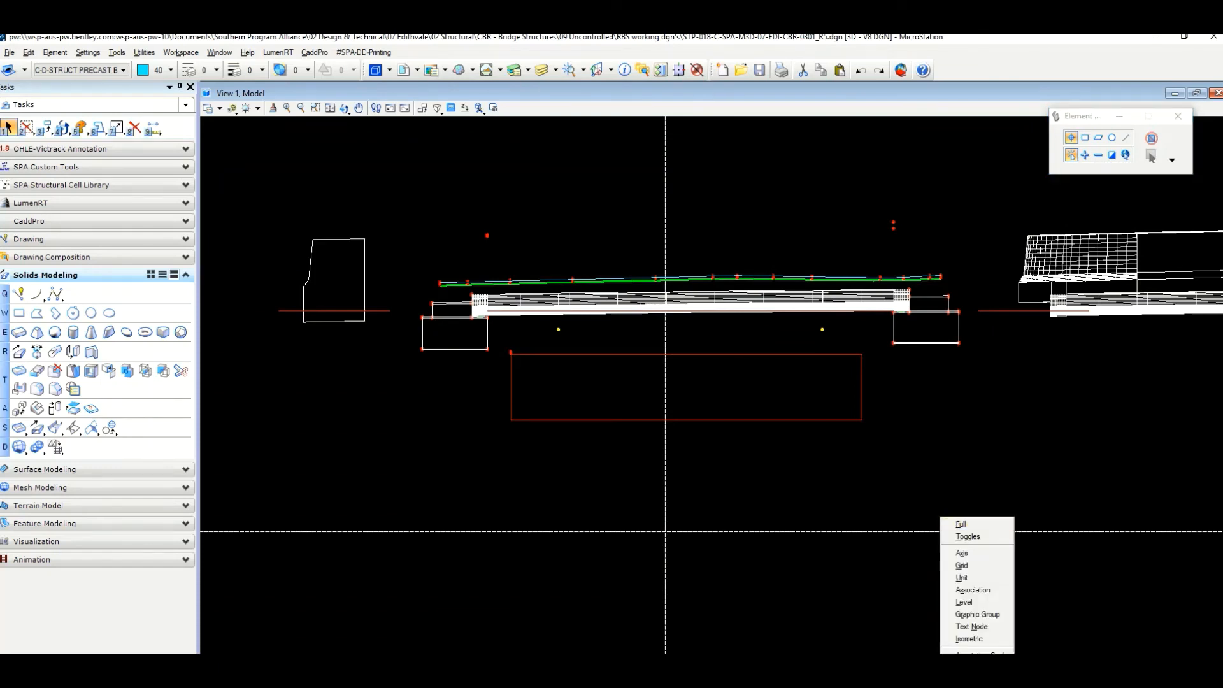
left_click(943, 678)
left_click(944, 678)
left_click(768, 519)
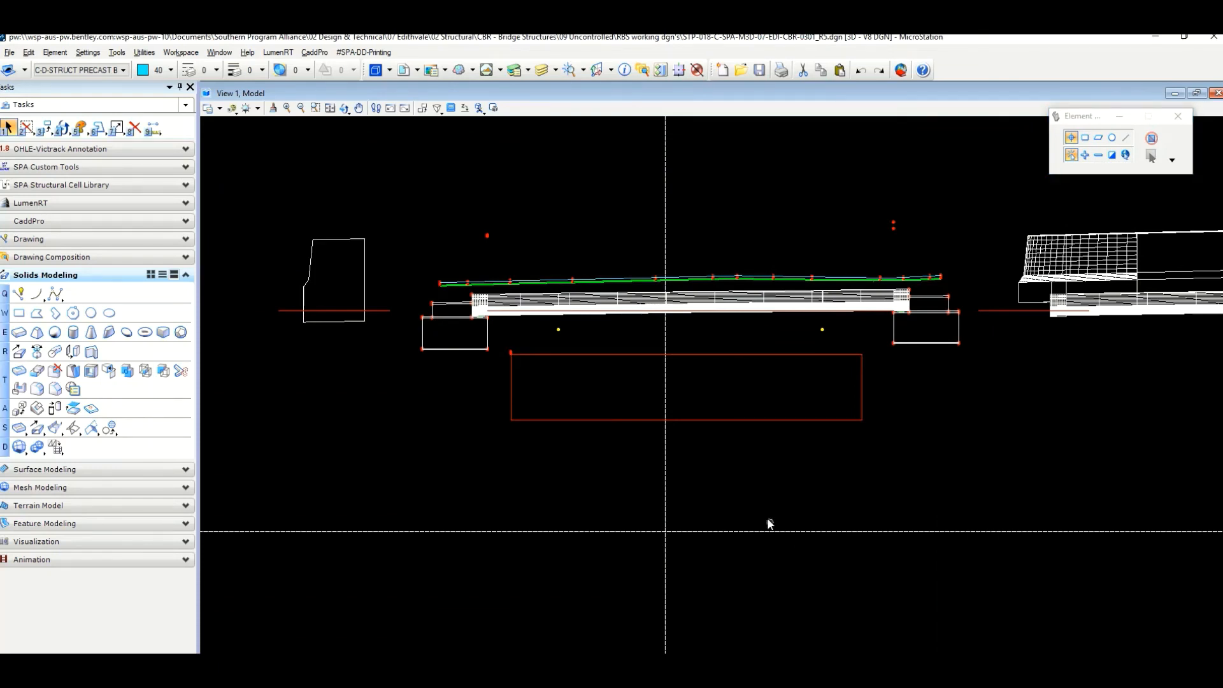
- Try to set the active depth of the elevation view
scroll(762, 316, "up", 4)
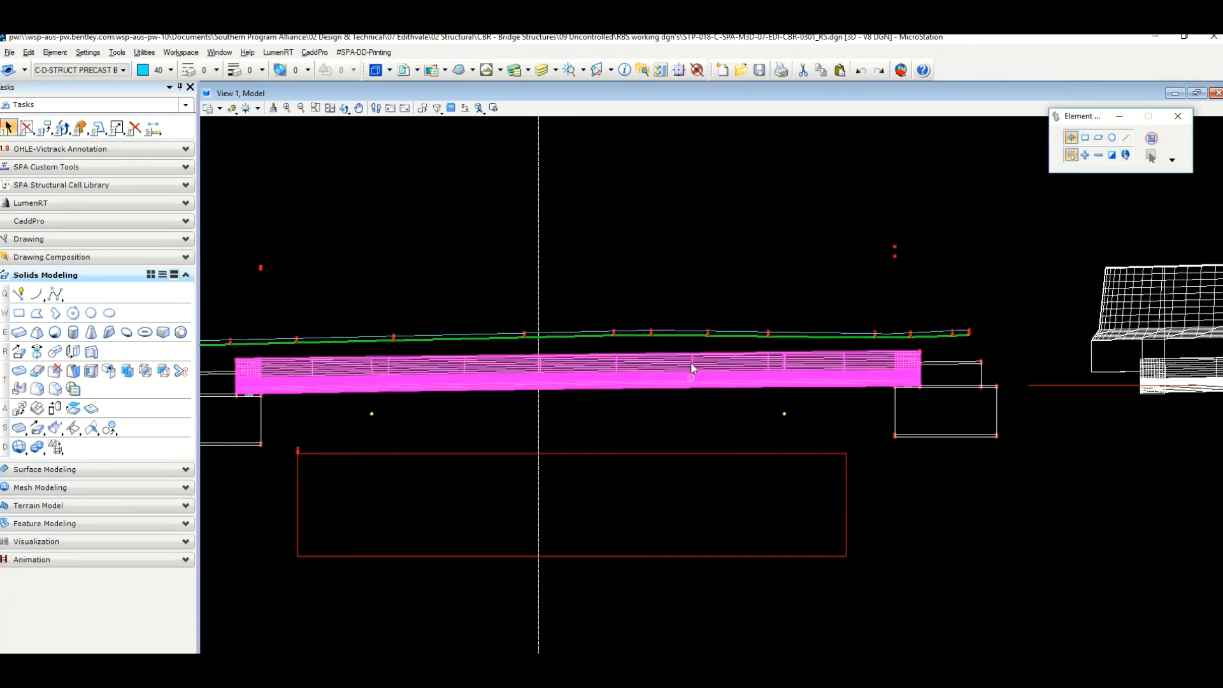
middle_click_drag(691, 362, 688, 350)
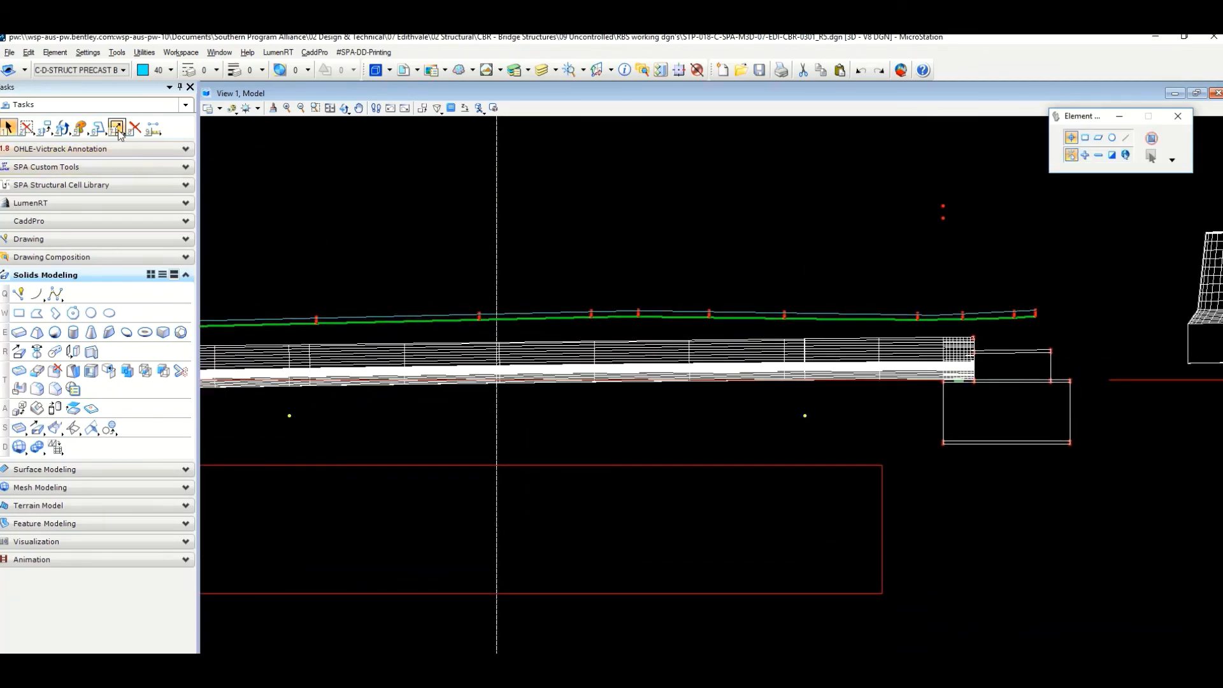
left_click(465, 108)
left_click(658, 425)
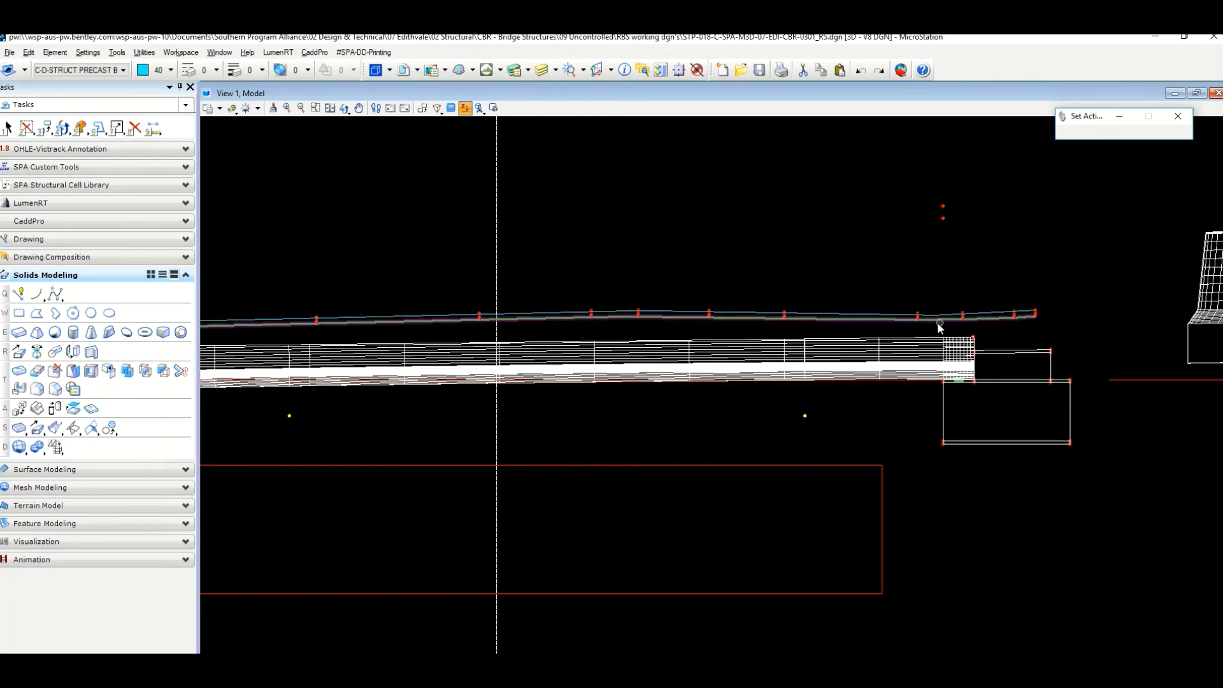
scroll(912, 336, "up", 2)
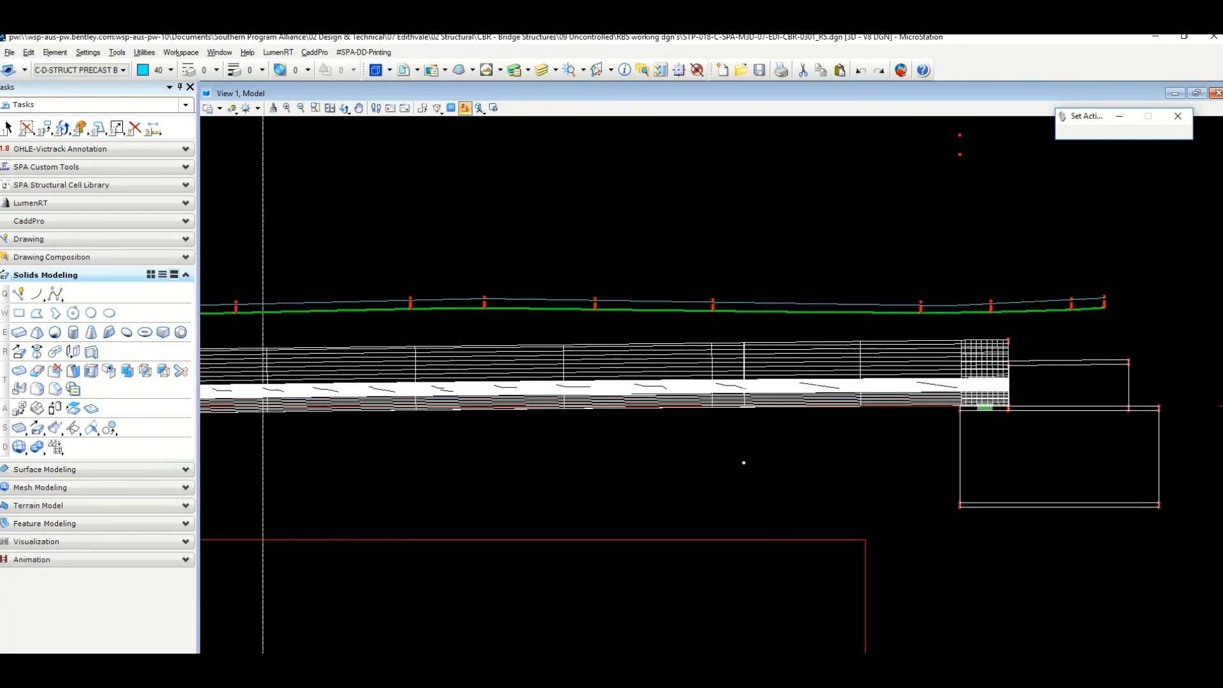
left_click(949, 678)
left_click(975, 678)
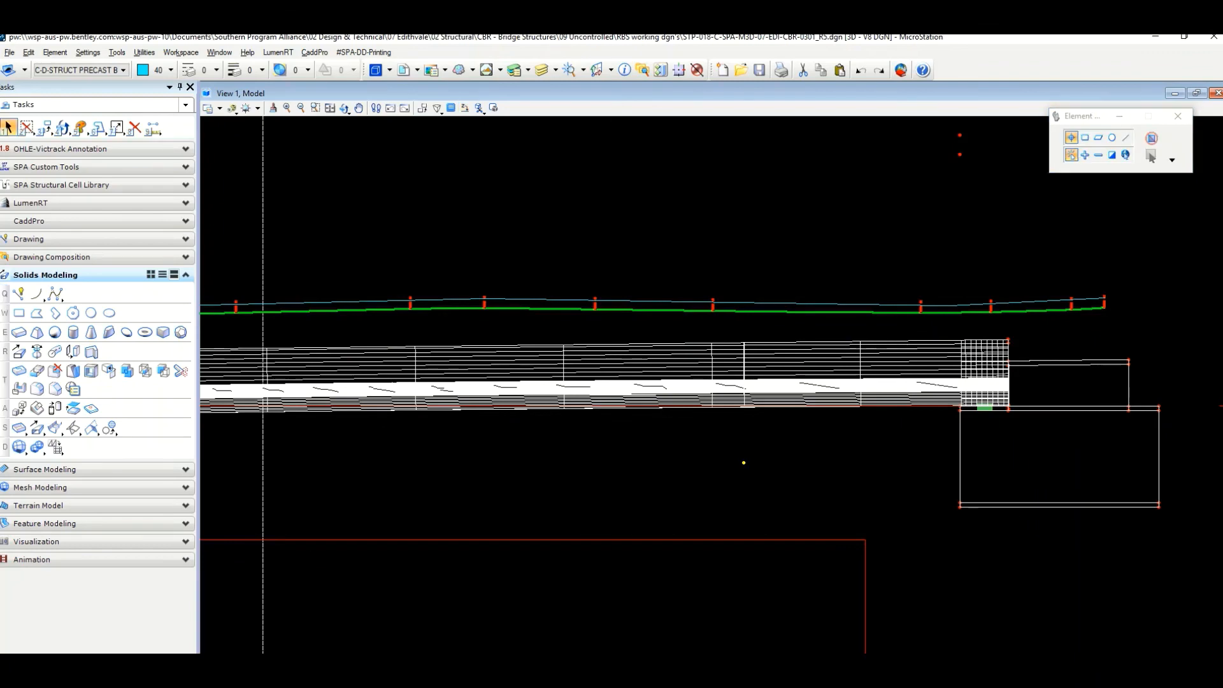
left_click(949, 678)
left_click(978, 672)
- Examine the line's position against the low-point marker and the markers on the rising right part after the vertex move
scroll(999, 344, "up", 3)
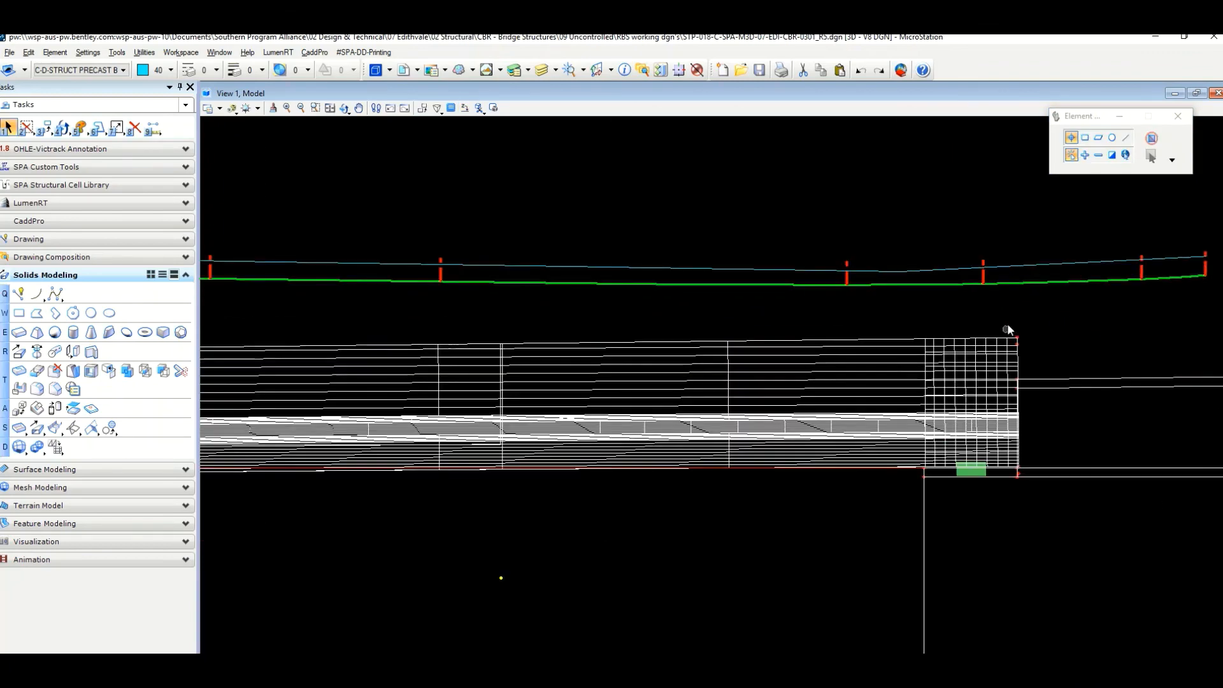
middle_click_drag(1008, 331, 819, 397)
scroll(812, 366, "up", 2)
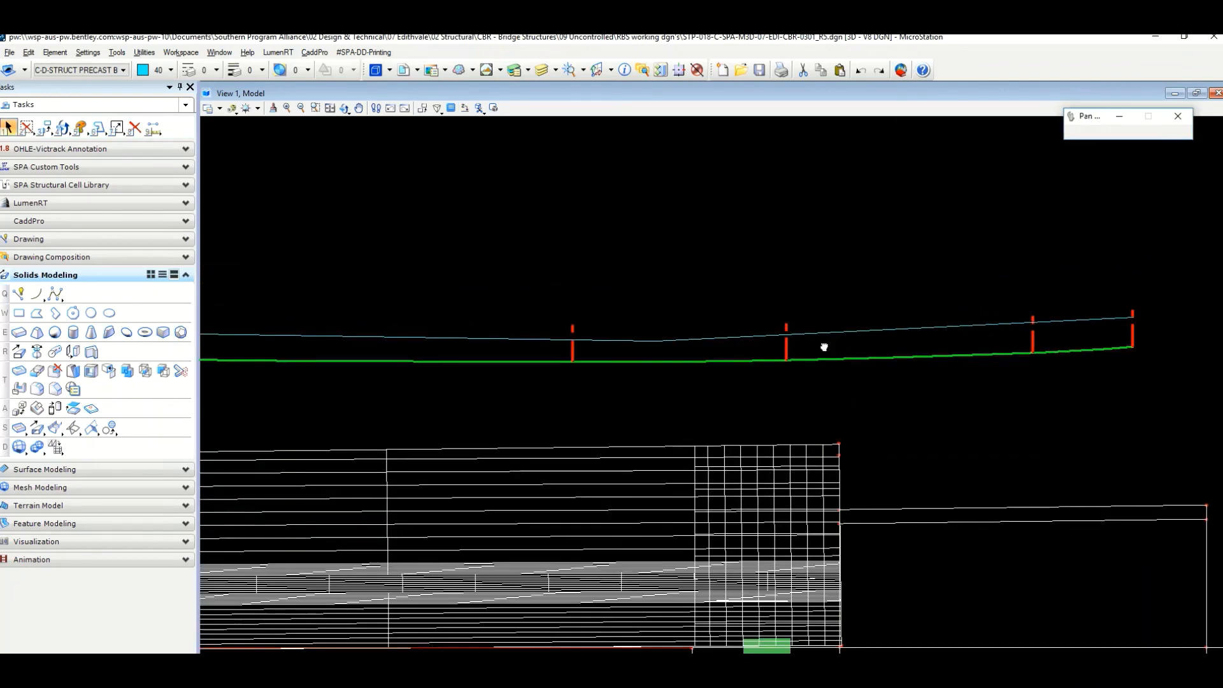
middle_click_drag(824, 346, 753, 363)
scroll(531, 359, "up", 2)
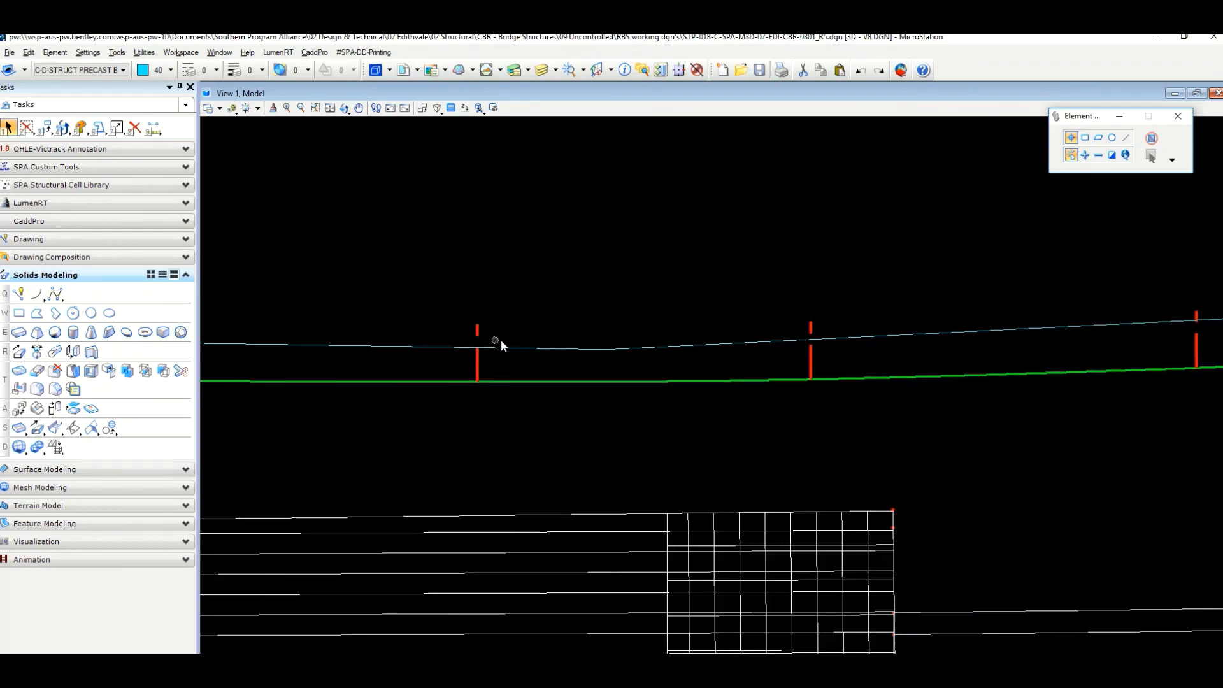
scroll(478, 354, "up", 3)
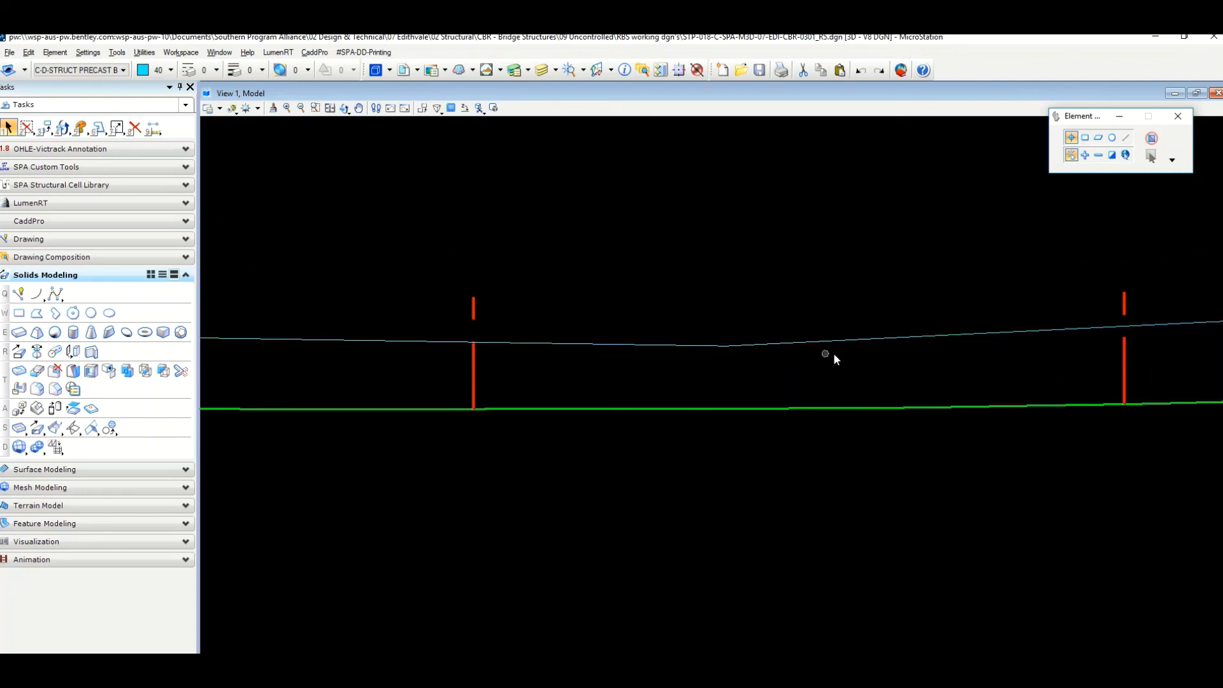
middle_click_drag(1019, 354, 471, 396)
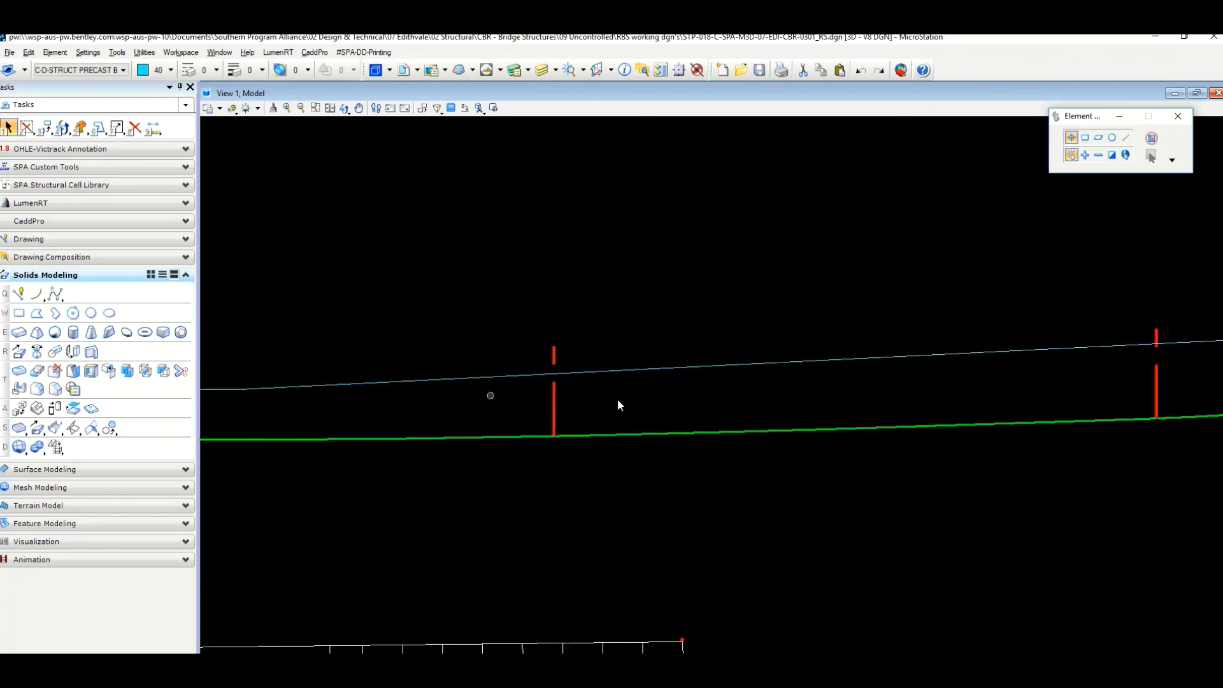
- Move the upper line's low-point vertex farther right, toward the marker where the line rises, keeping its vertex type Sharp
middle_click_drag(977, 409, 946, 410)
left_click(942, 410)
right_click(939, 412)
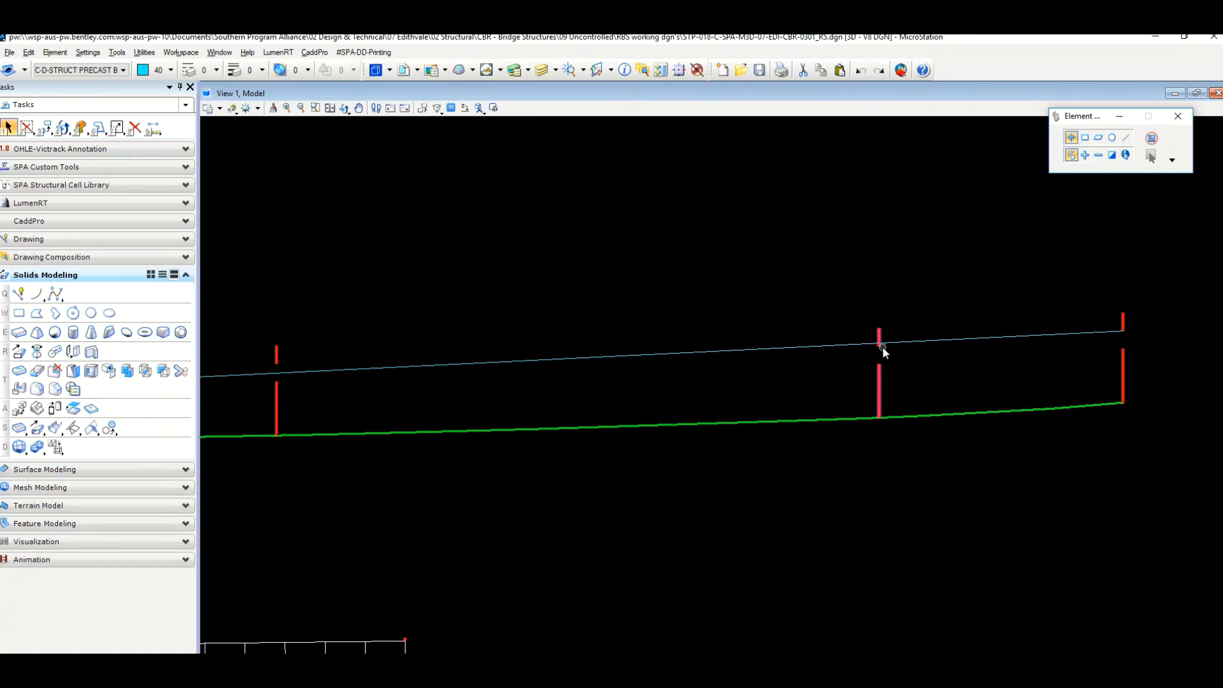
scroll(881, 347, "down", 3)
middle_click_drag(555, 383, 670, 387)
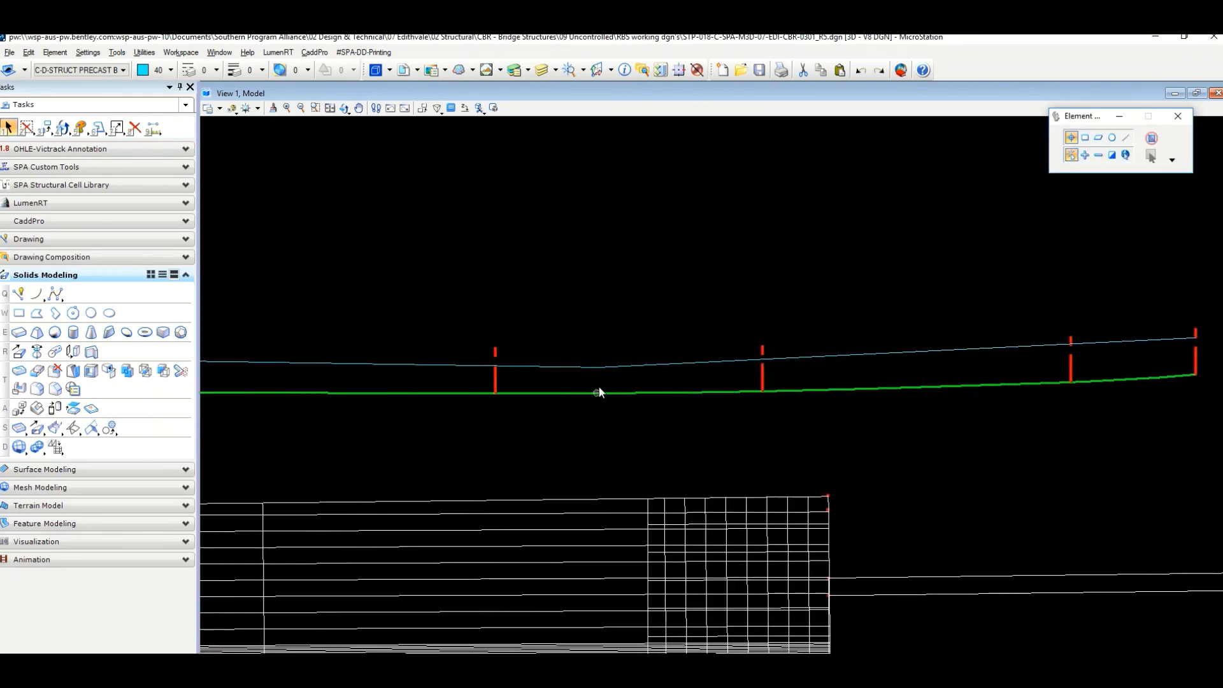
scroll(595, 372, "up", 6)
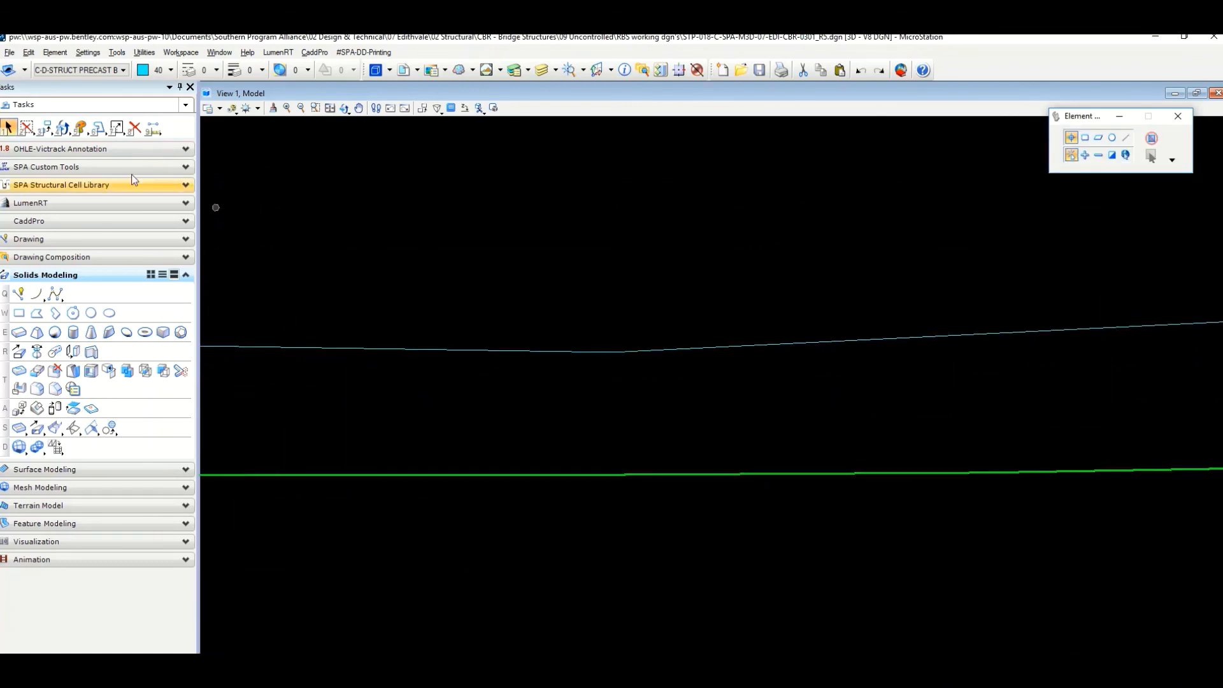
left_click(117, 127)
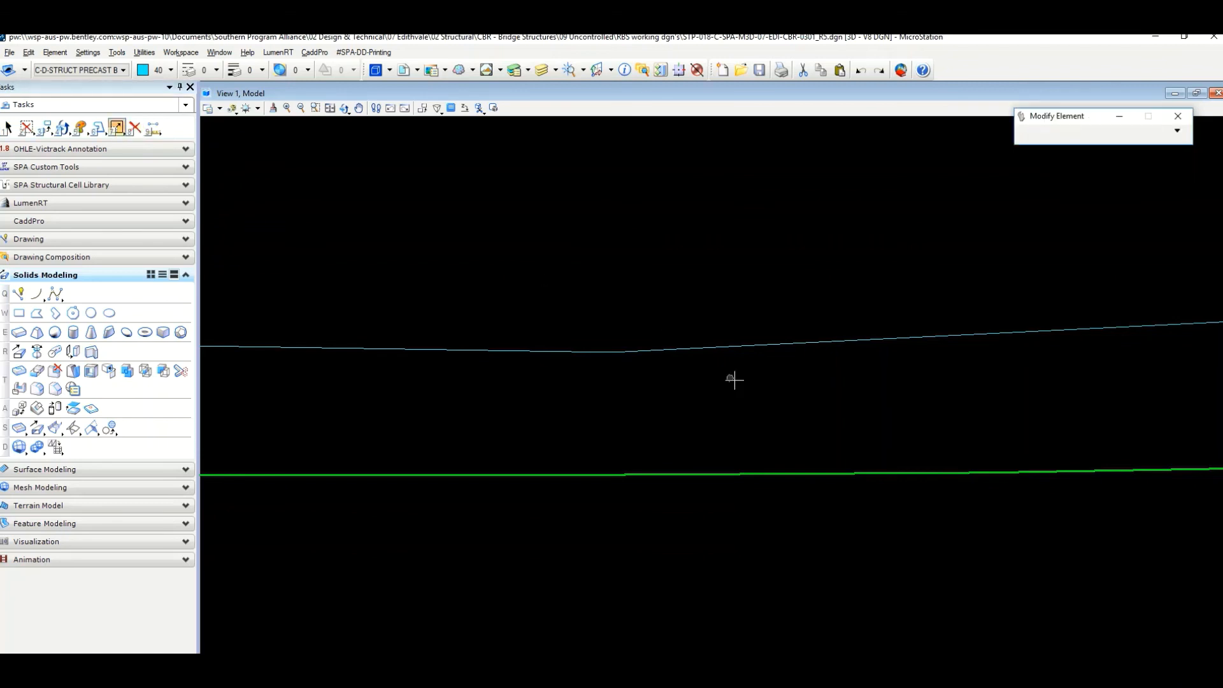
left_click(613, 351)
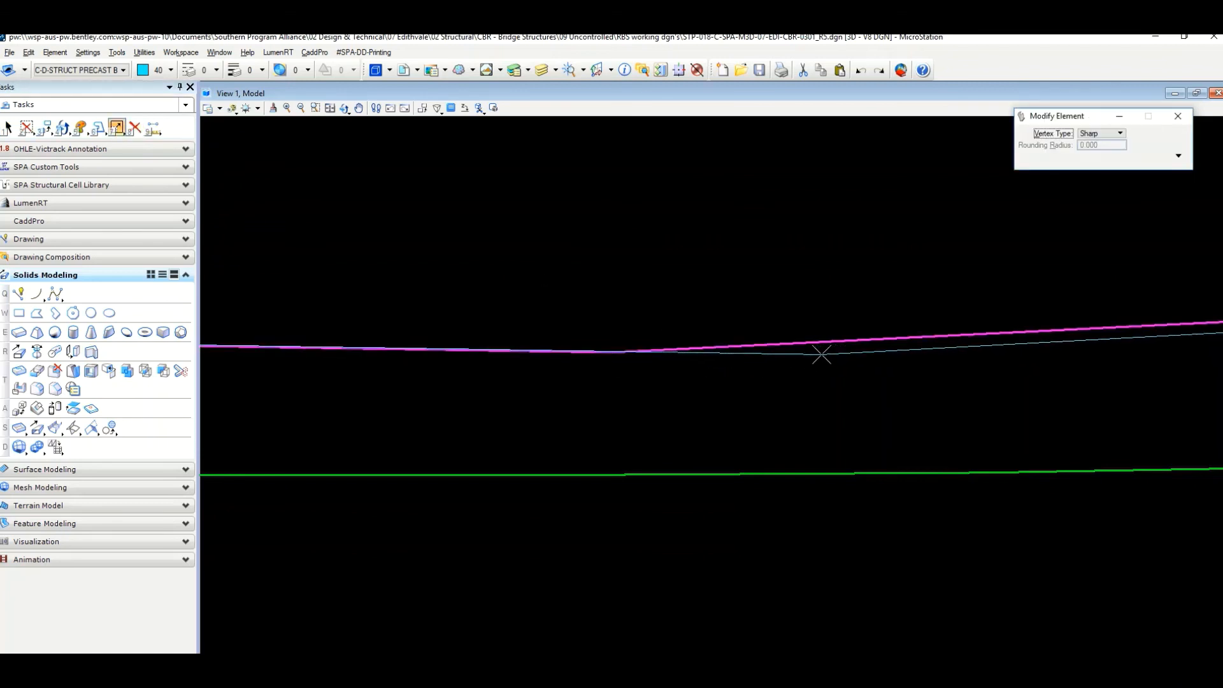
- Shift the same low-point vertex slightly farther right, closer to the next marker, so the rising segment passes lower through the markers
scroll(822, 357, "down", 4)
middle_click_drag(991, 390, 594, 439)
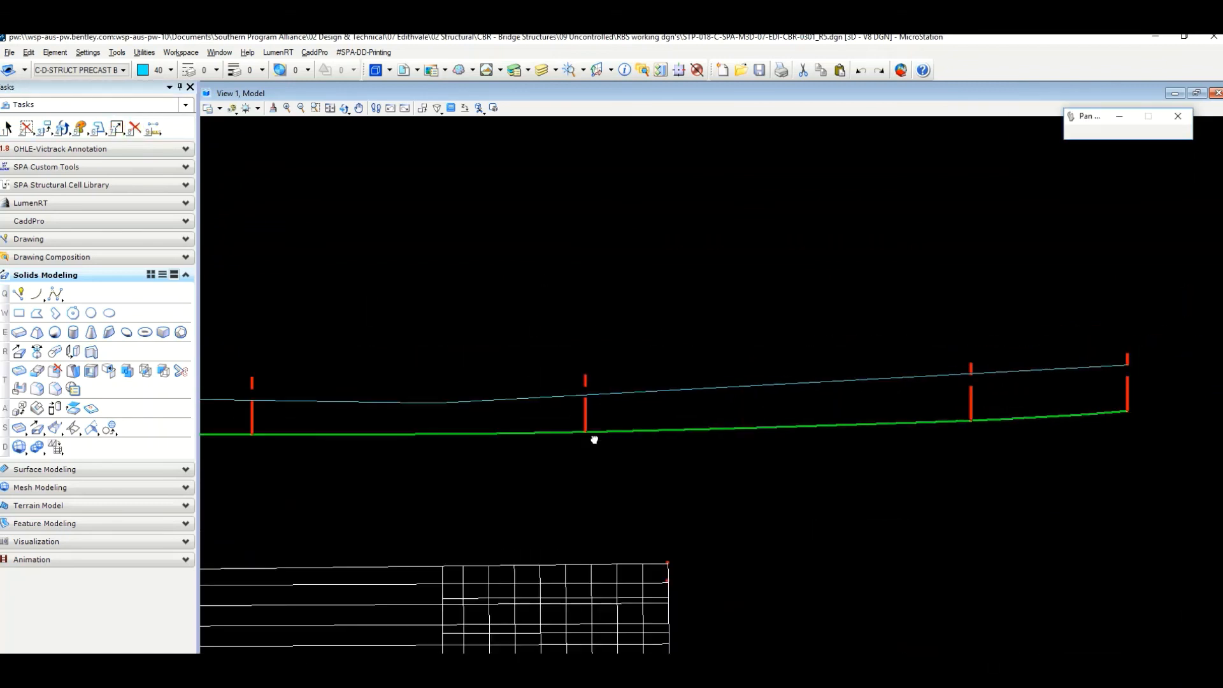
scroll(949, 374, "up", 5)
scroll(885, 382, "down", 1)
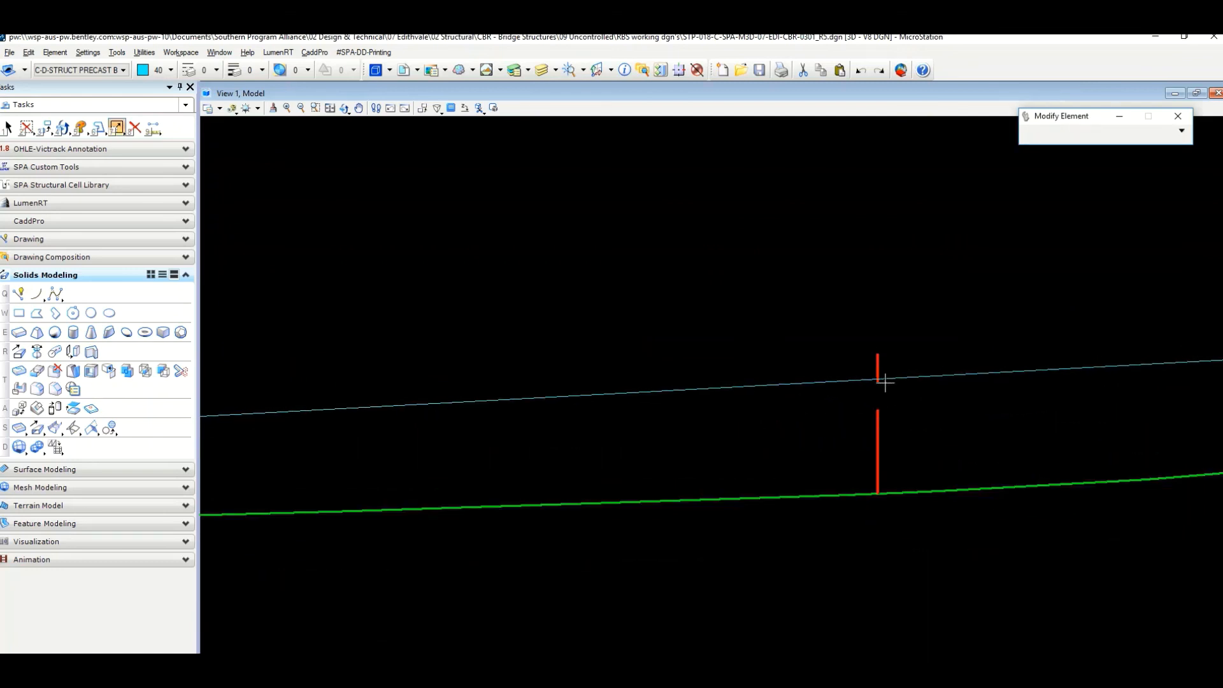
scroll(885, 382, "down", 5)
middle_click_drag(625, 434, 718, 417)
scroll(578, 404, "up", 5)
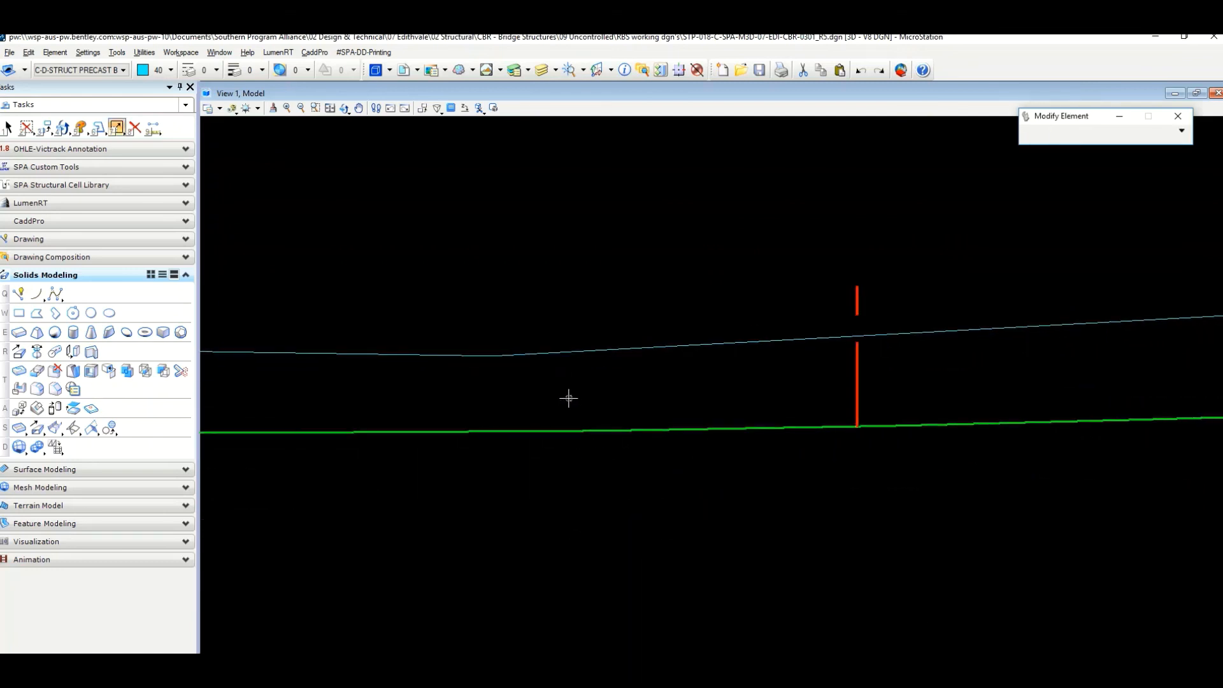
scroll(516, 380, "up", 2)
left_click(484, 343)
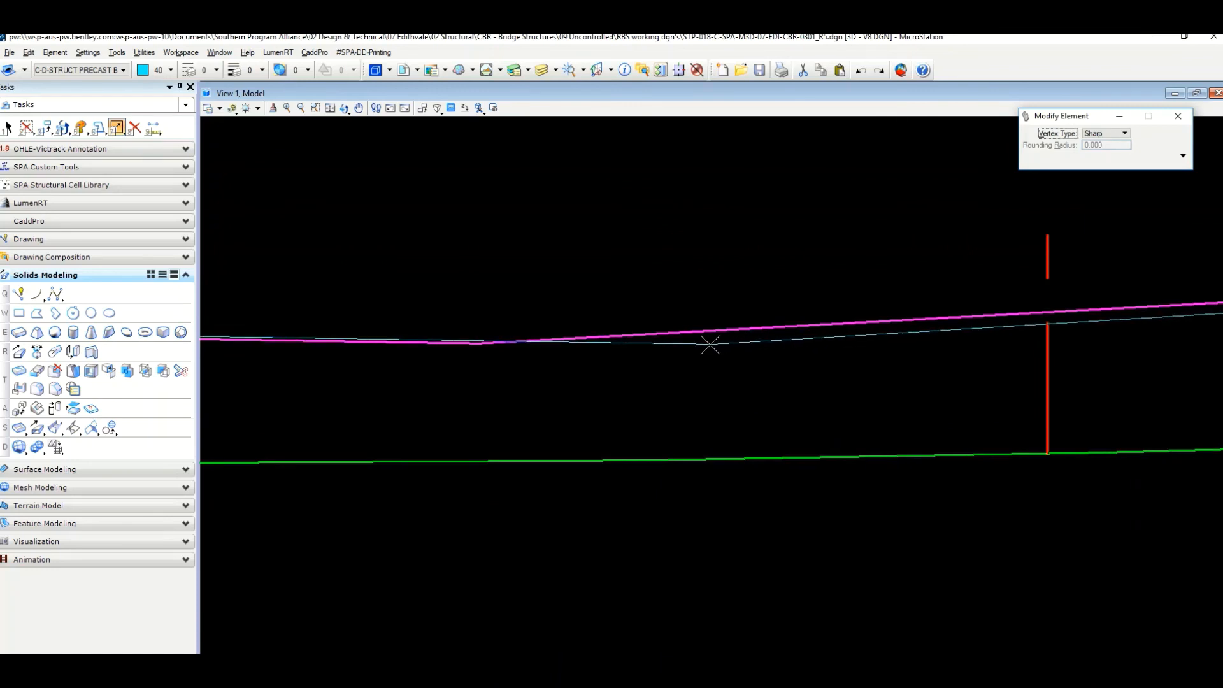
left_click(677, 343)
scroll(677, 355, "down", 3)
key("Escape")
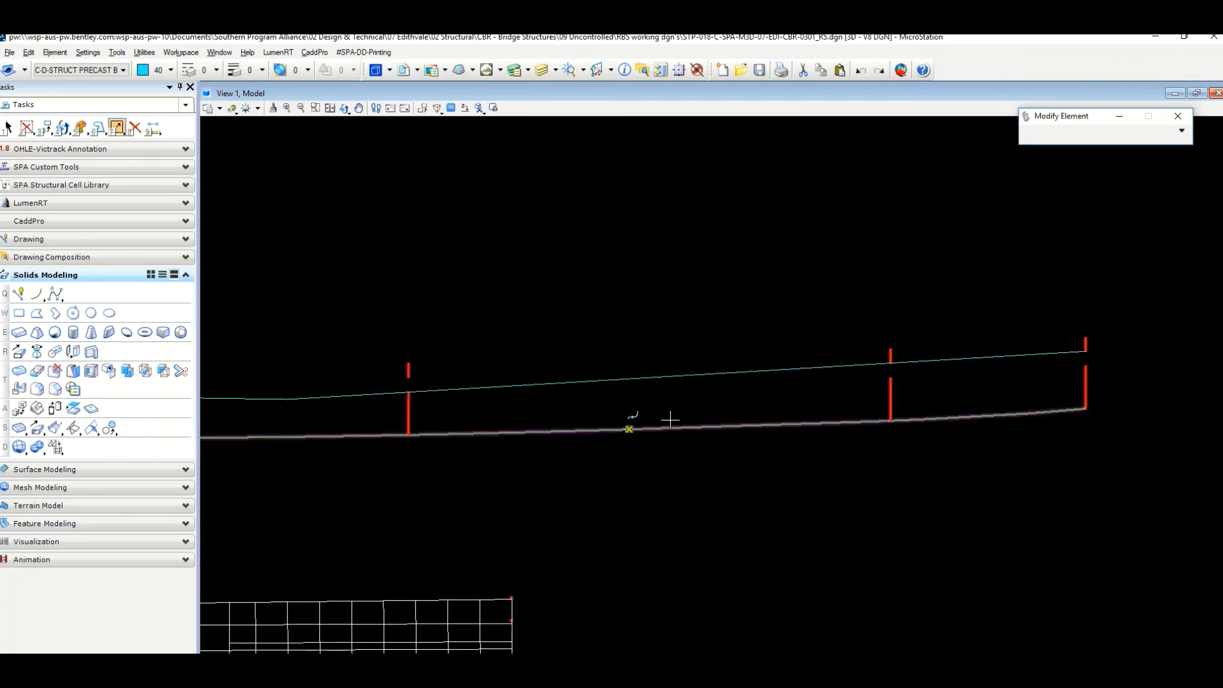
- Examine where the adjusted line crosses the gaps in the markers, on both sides of the moved vertex and out to the right end
scroll(892, 356, "up", 5)
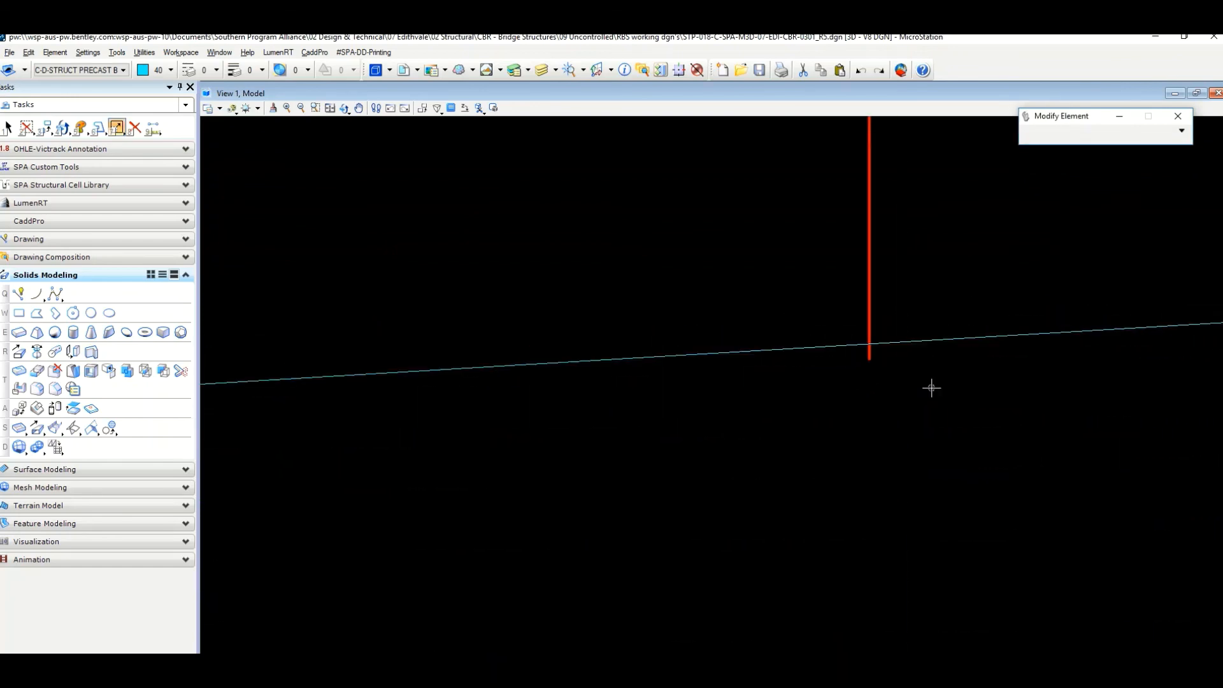
key("Escape")
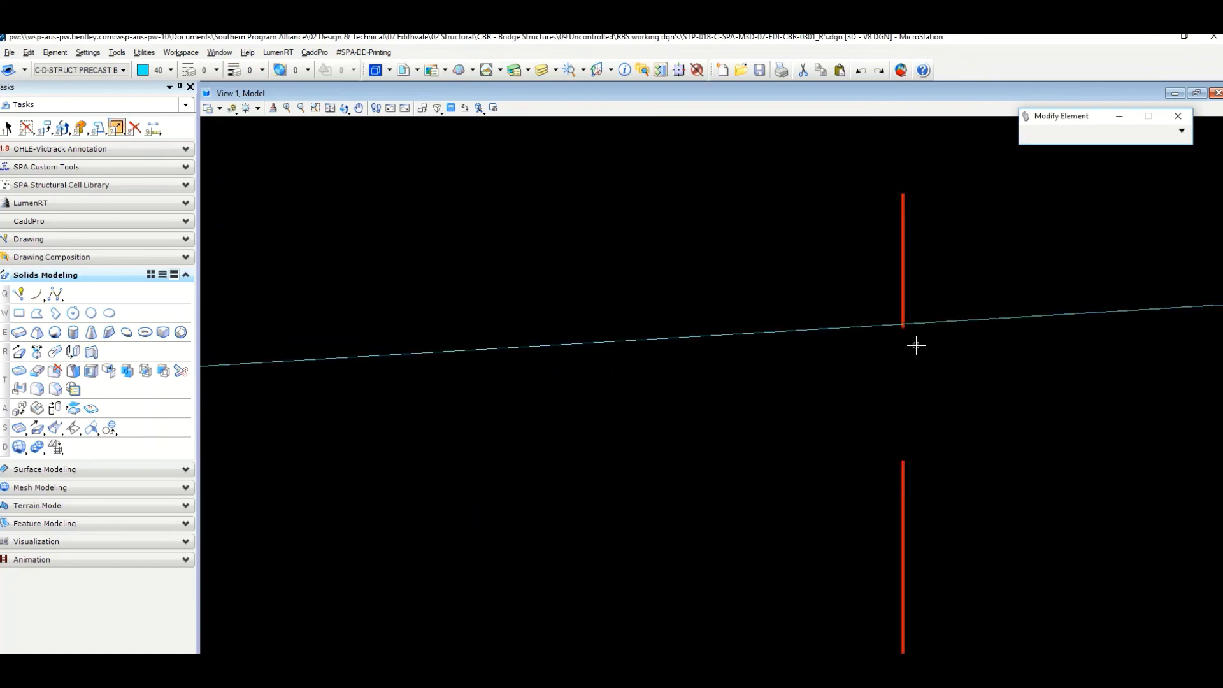
scroll(916, 345, "down", 5)
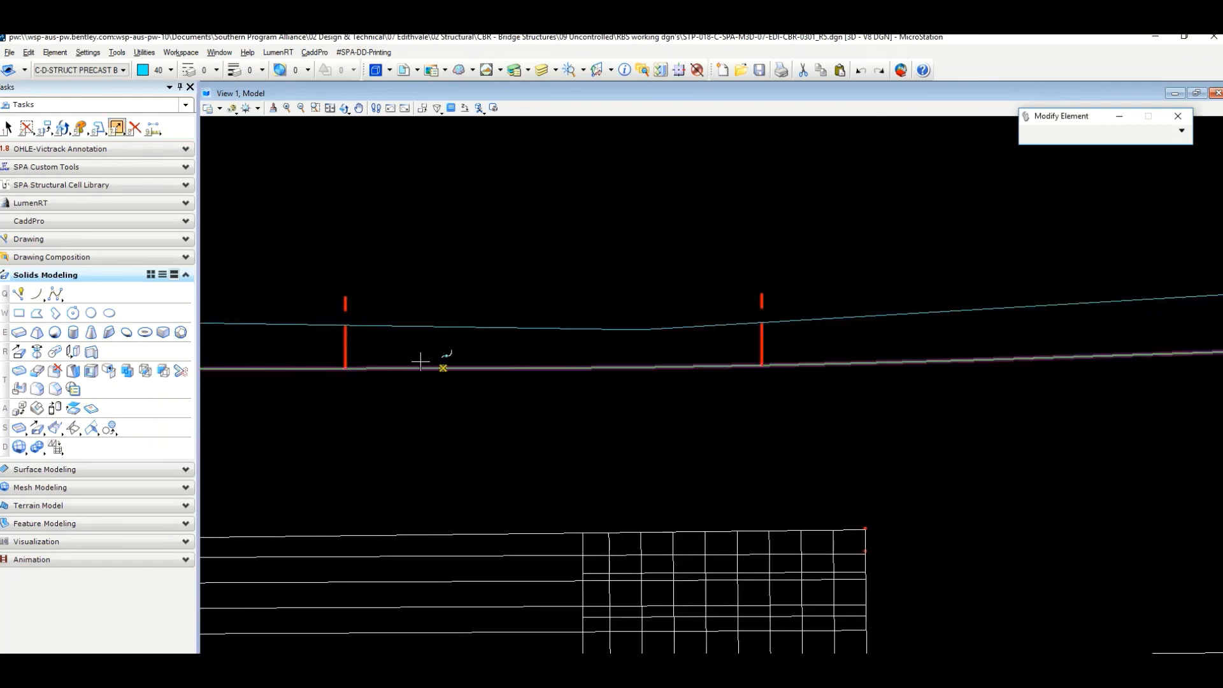
middle_click_drag(421, 362, 510, 347)
scroll(505, 327, "up", 5)
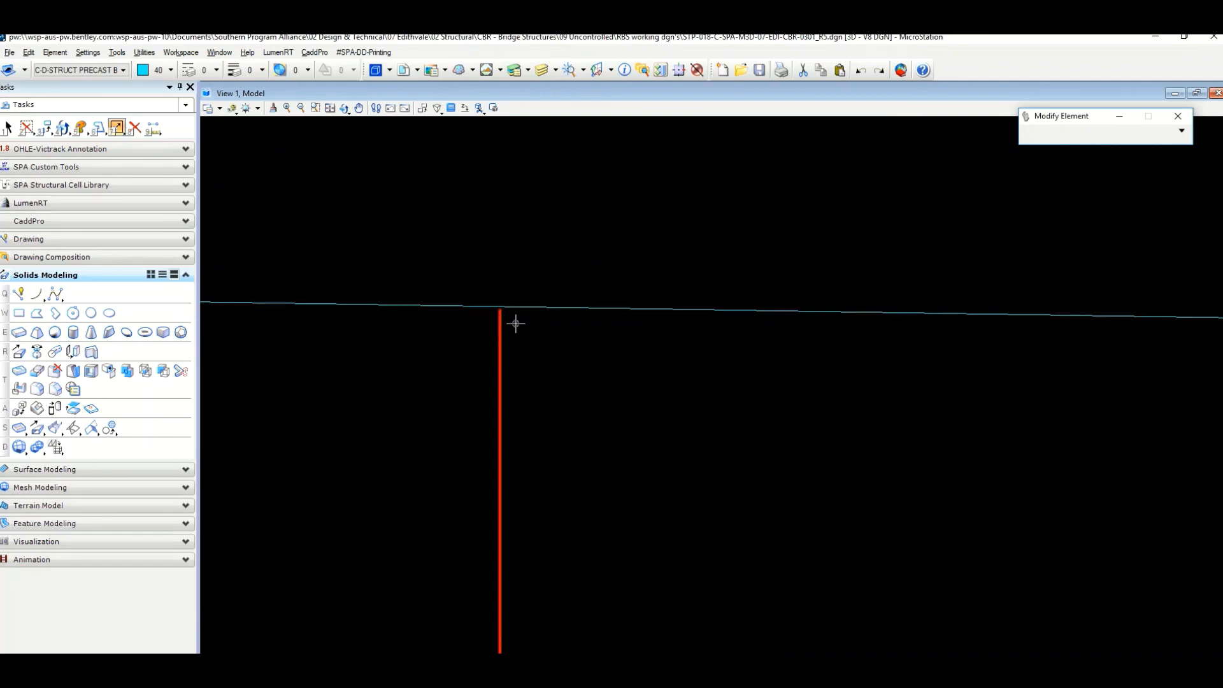
scroll(516, 323, "down", 6)
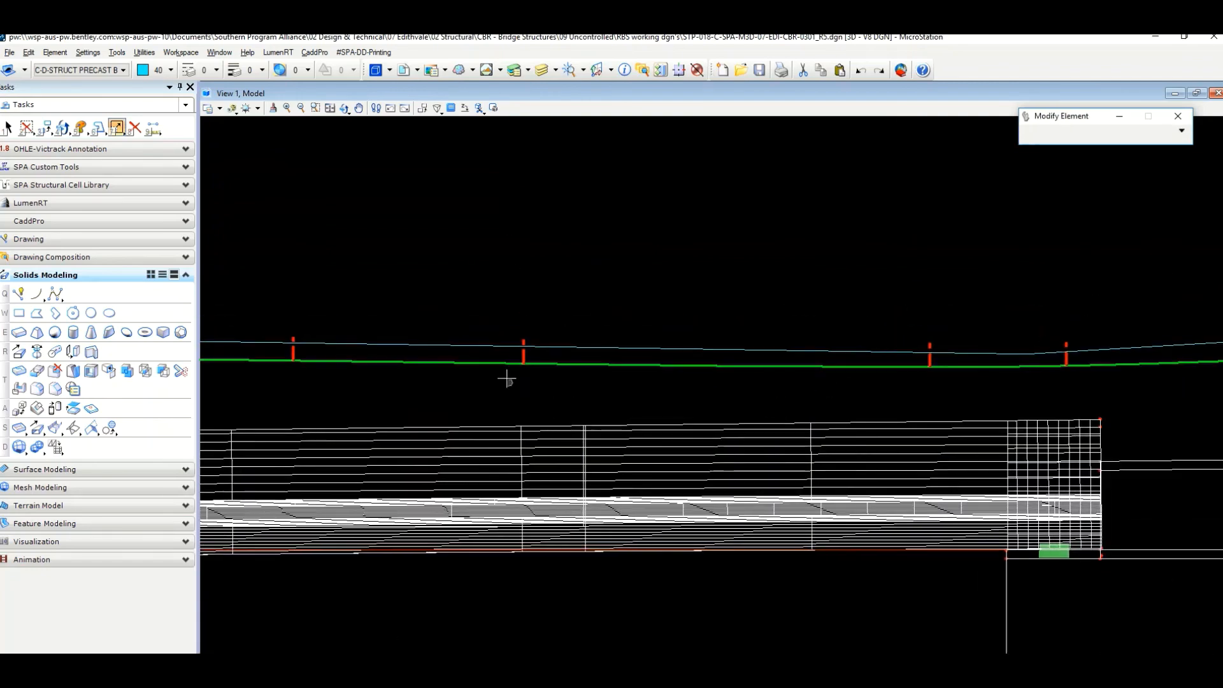
scroll(522, 357, "up", 6)
scroll(516, 325, "down", 6)
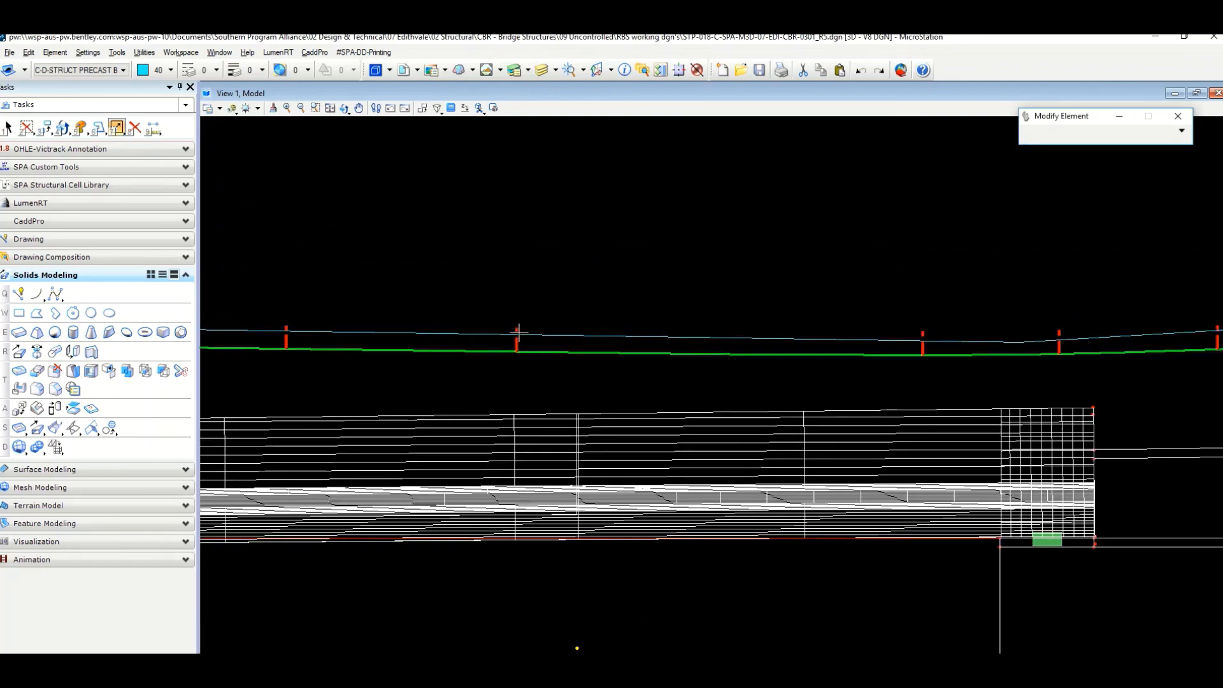
middle_click_drag(518, 331, 827, 353)
scroll(606, 328, "up", 4)
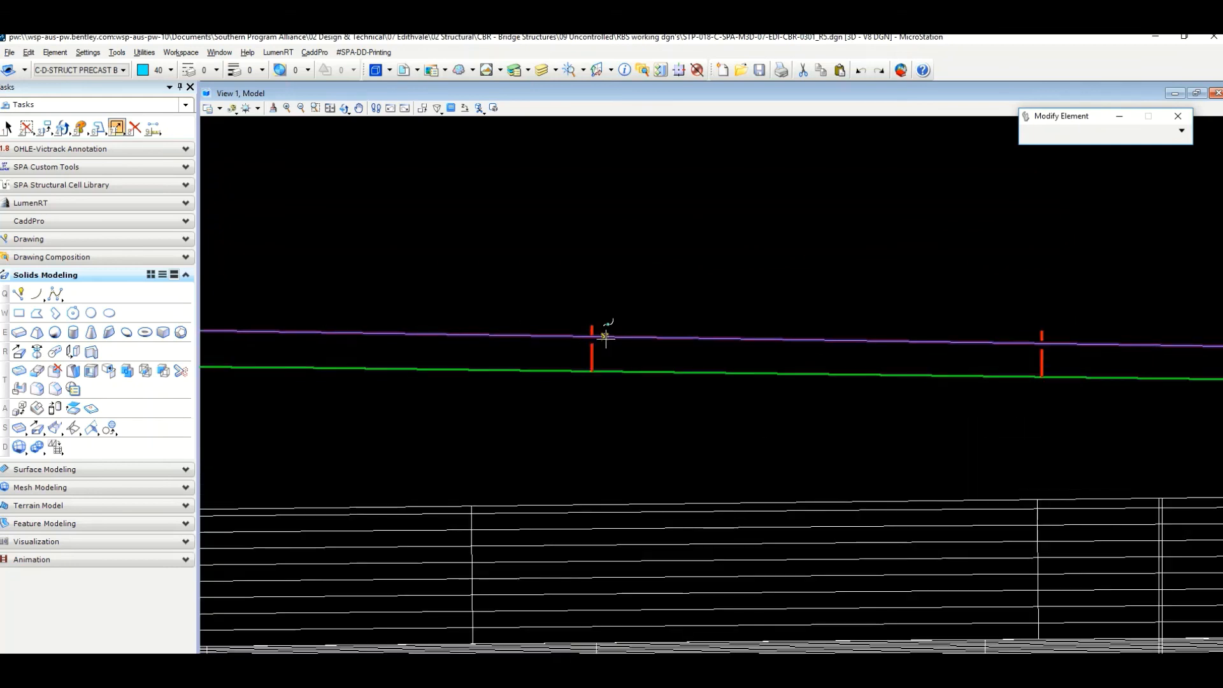
scroll(889, 353, "down", 8)
scroll(890, 353, "up", 8)
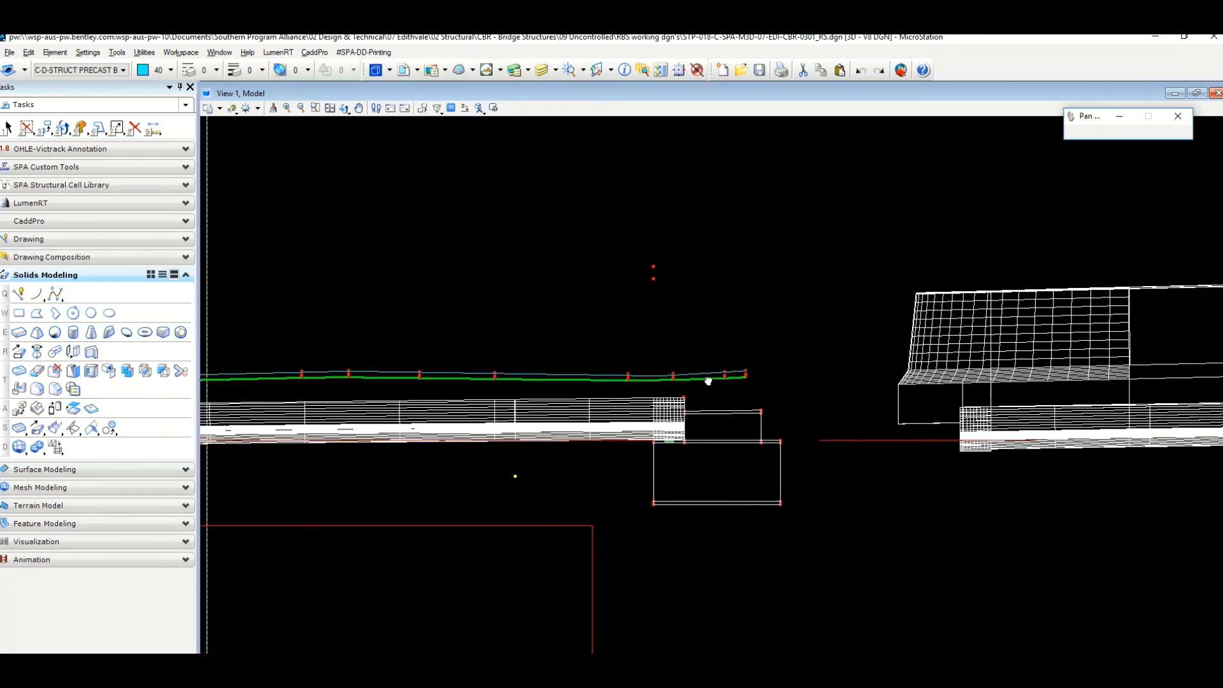
scroll(731, 366, "up", 2)
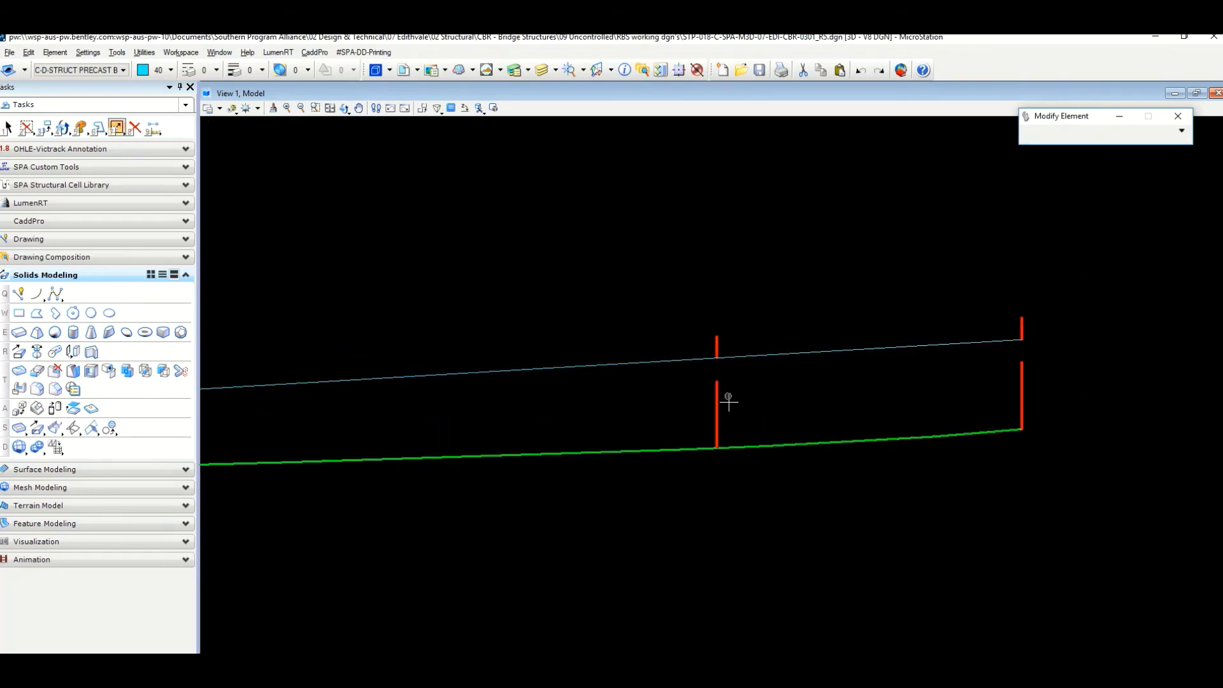